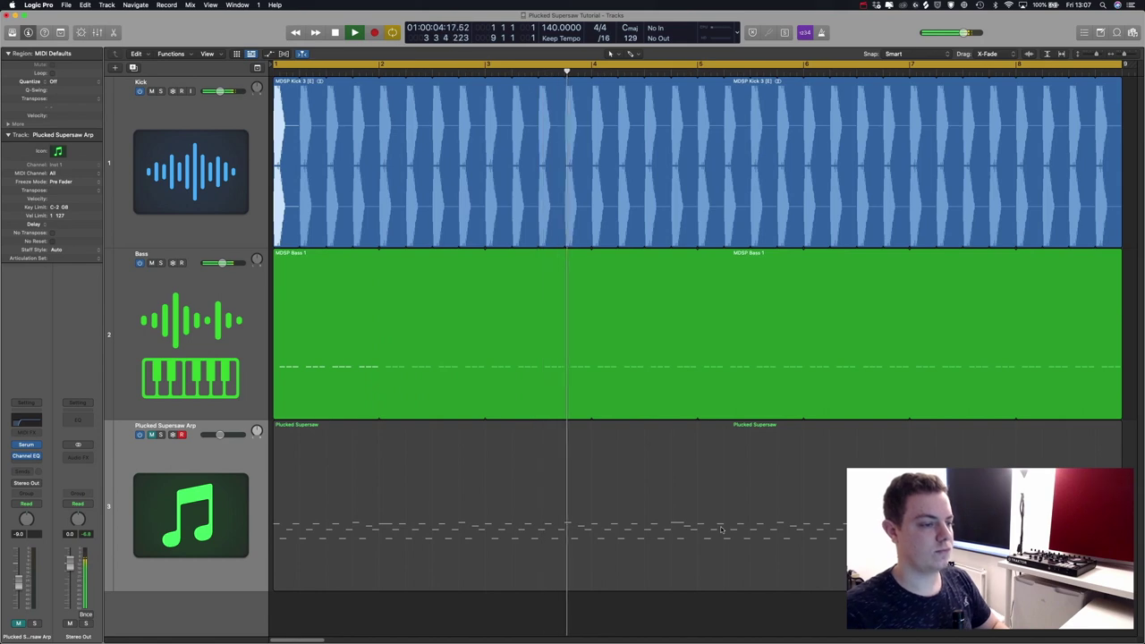
Unmute the Plucked Supersaw Arp track and play it back together with the kick and bass
key("space")
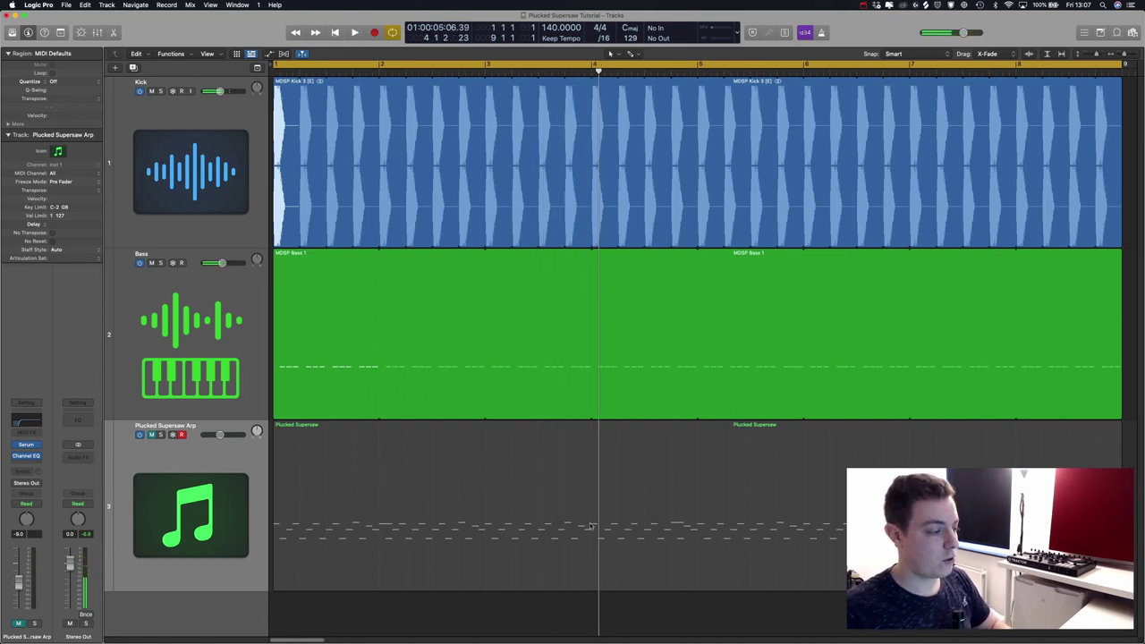
left_click(152, 435)
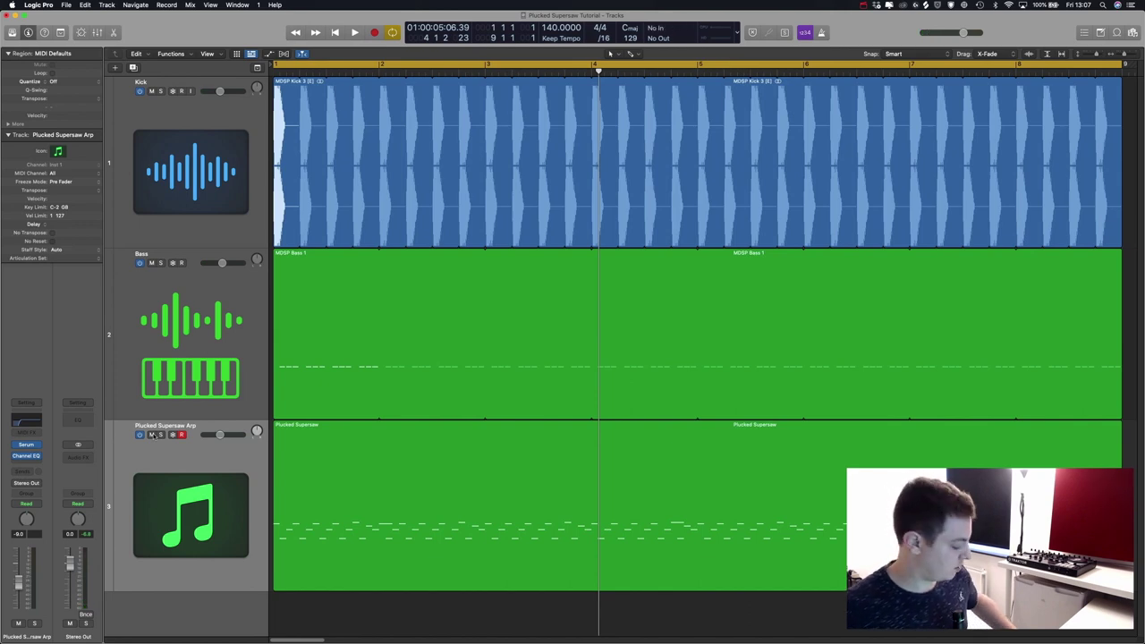
key("space")
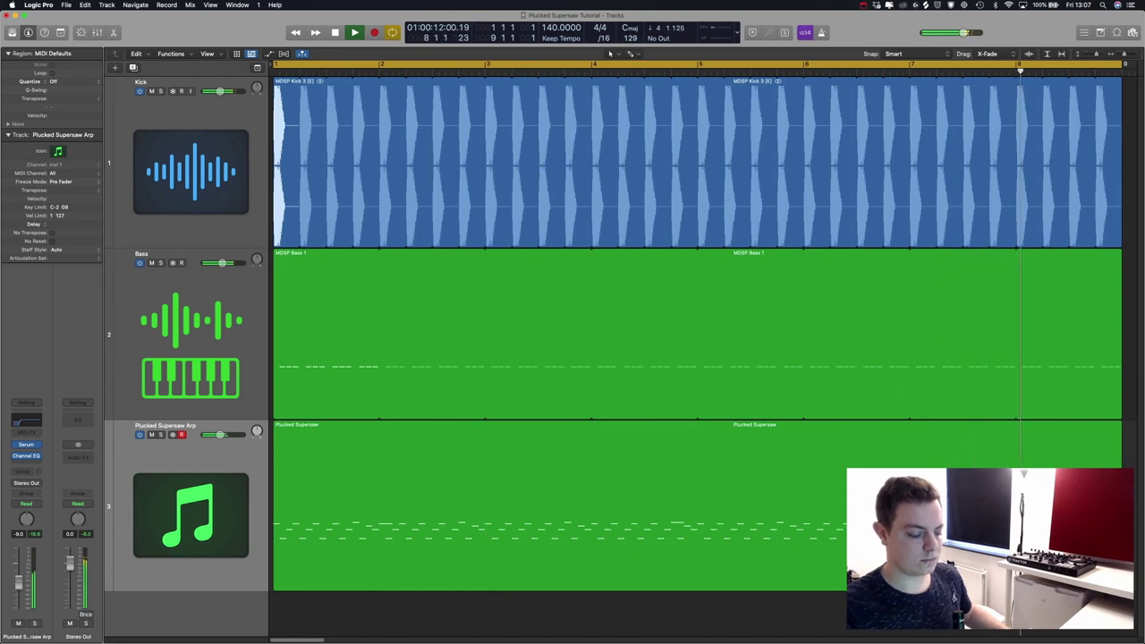
key("space")
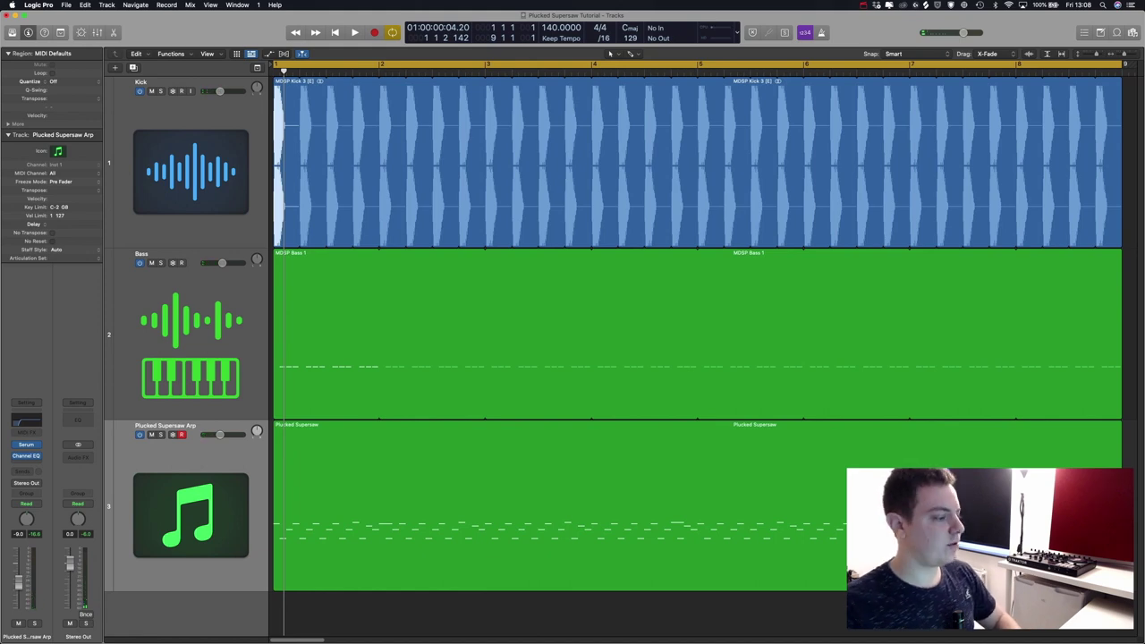
Open the Serum instrument on the Plucked Supersaw Arp track and initialise its preset
key("v")
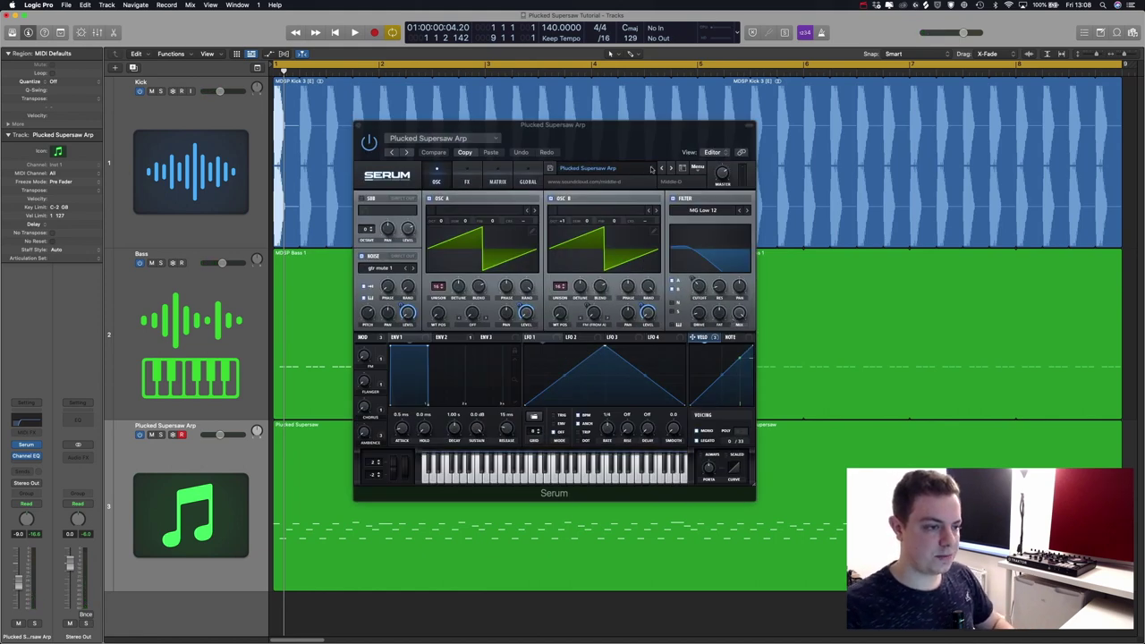
left_click(697, 167)
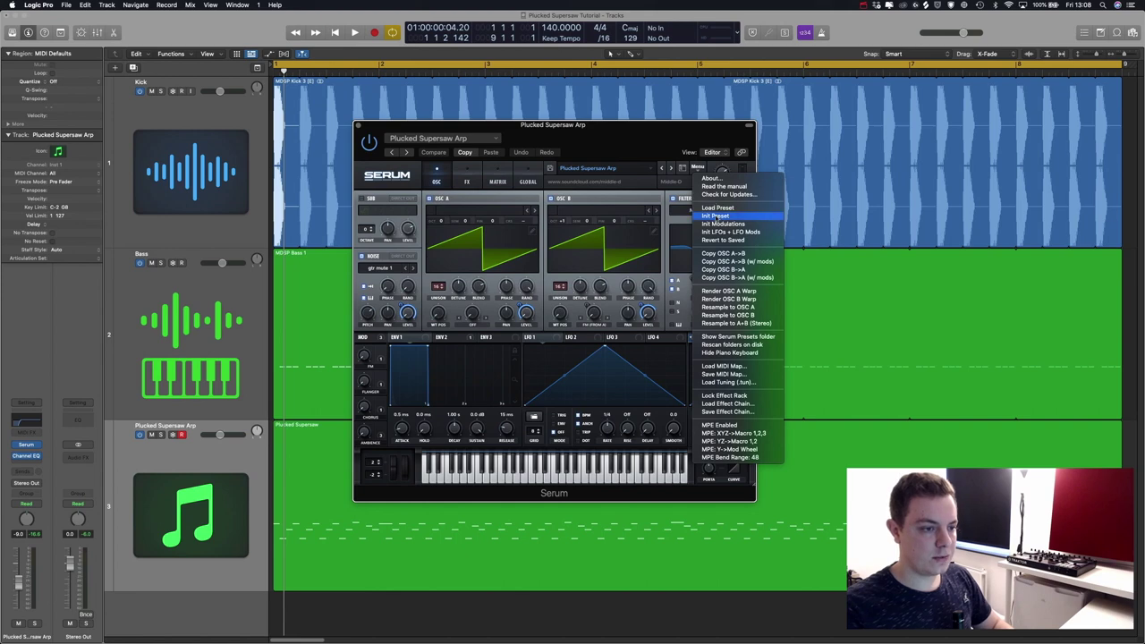
left_click(716, 216)
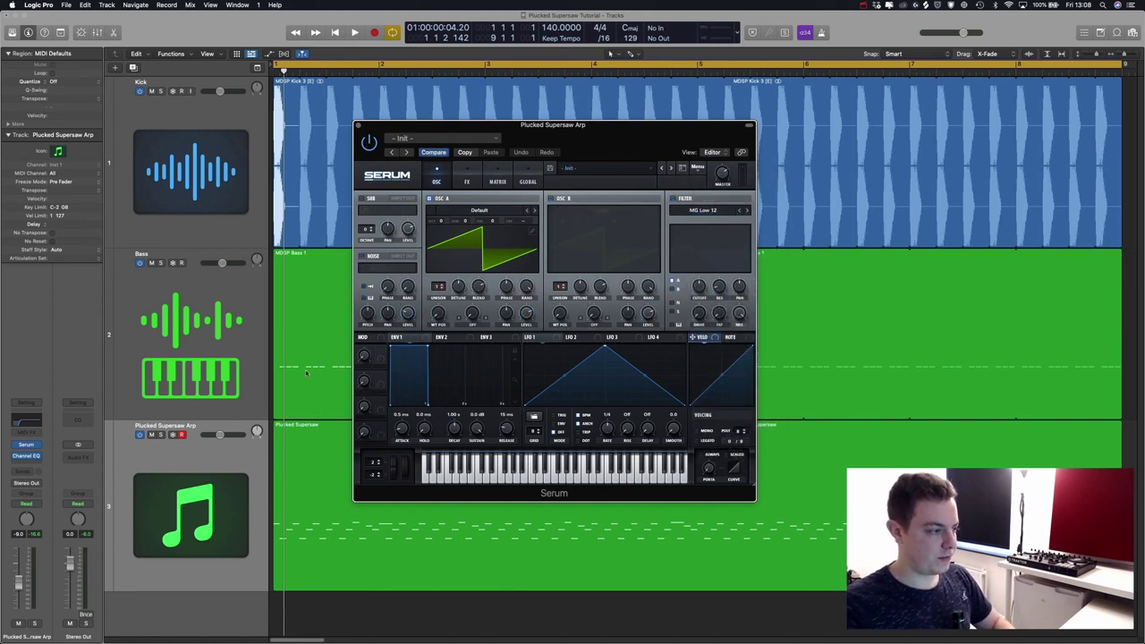
Solo the Plucked Supersaw Arp track and audition the initialised Serum sound
key("s")
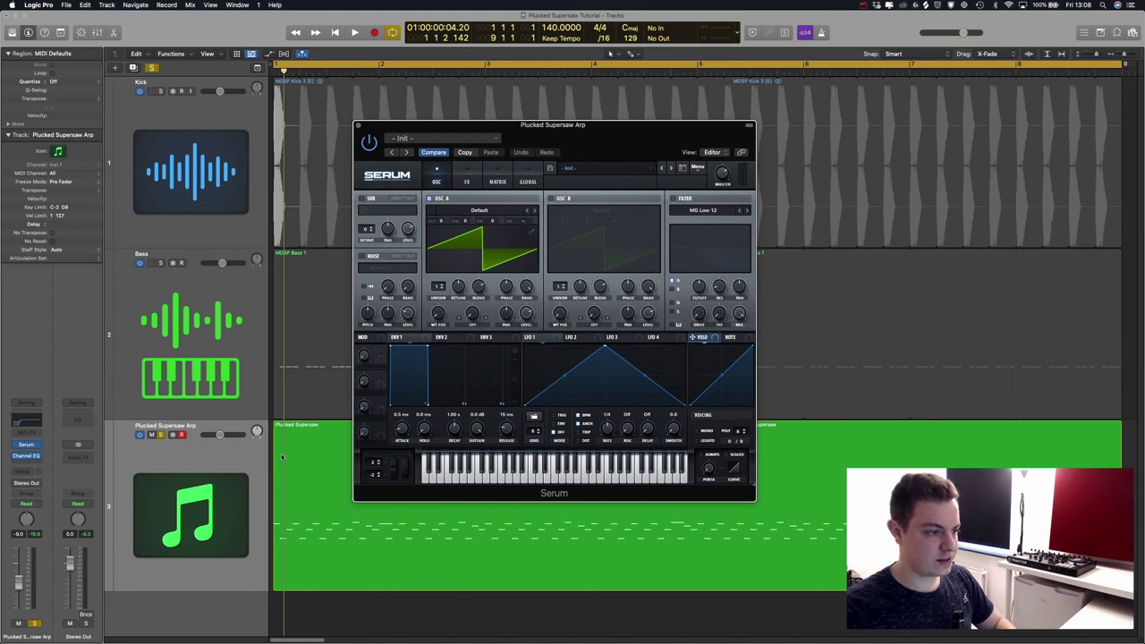
left_click(821, 479)
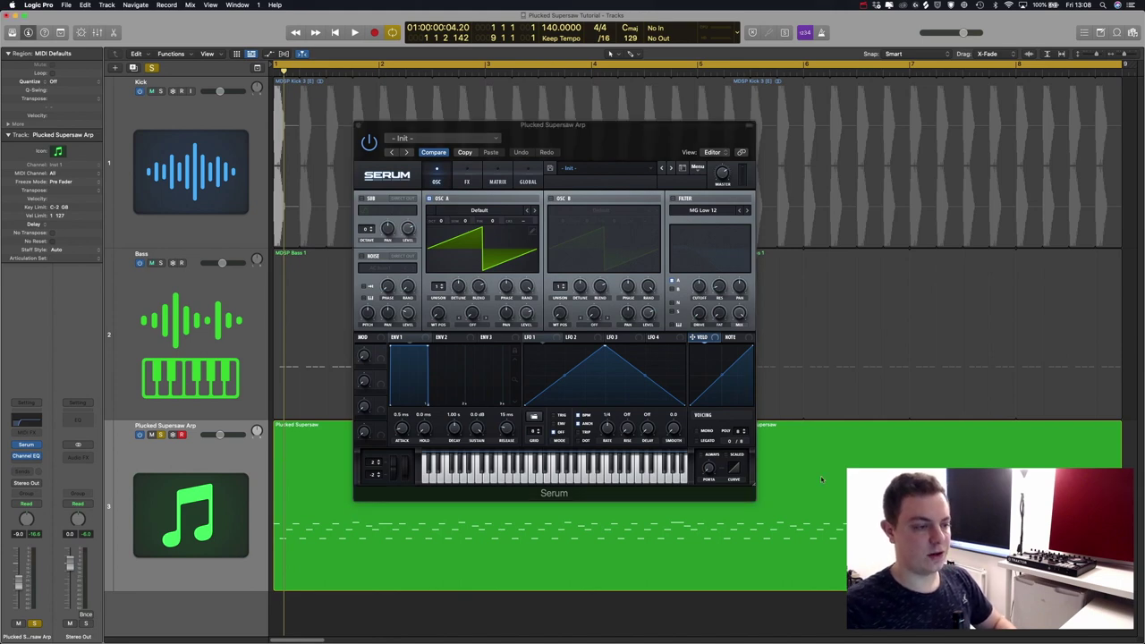
key("space")
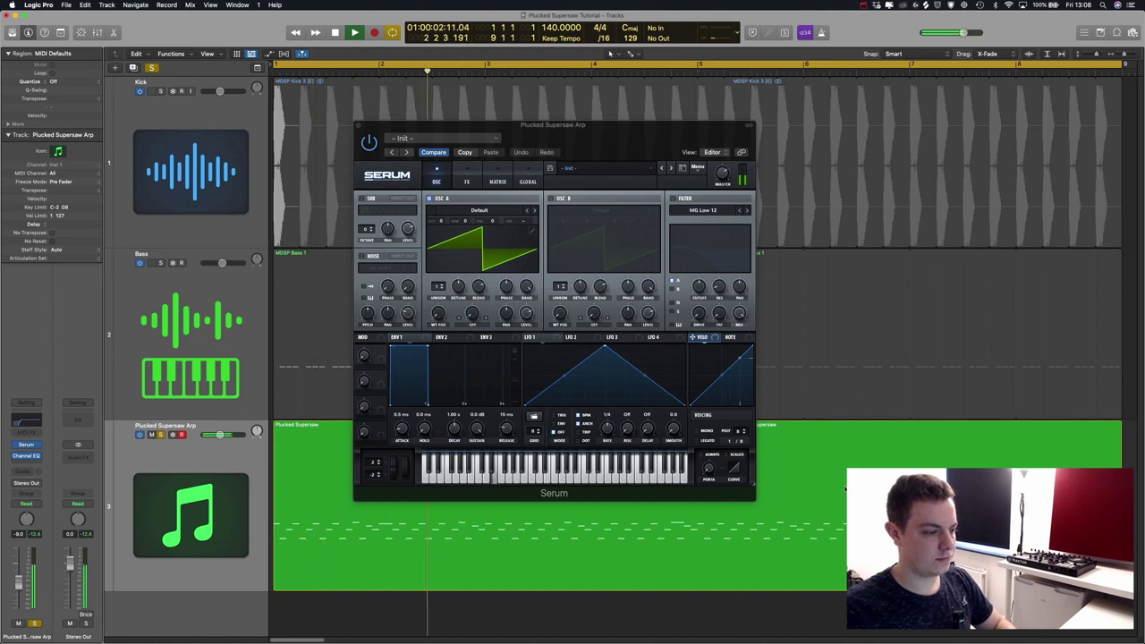
key("v")
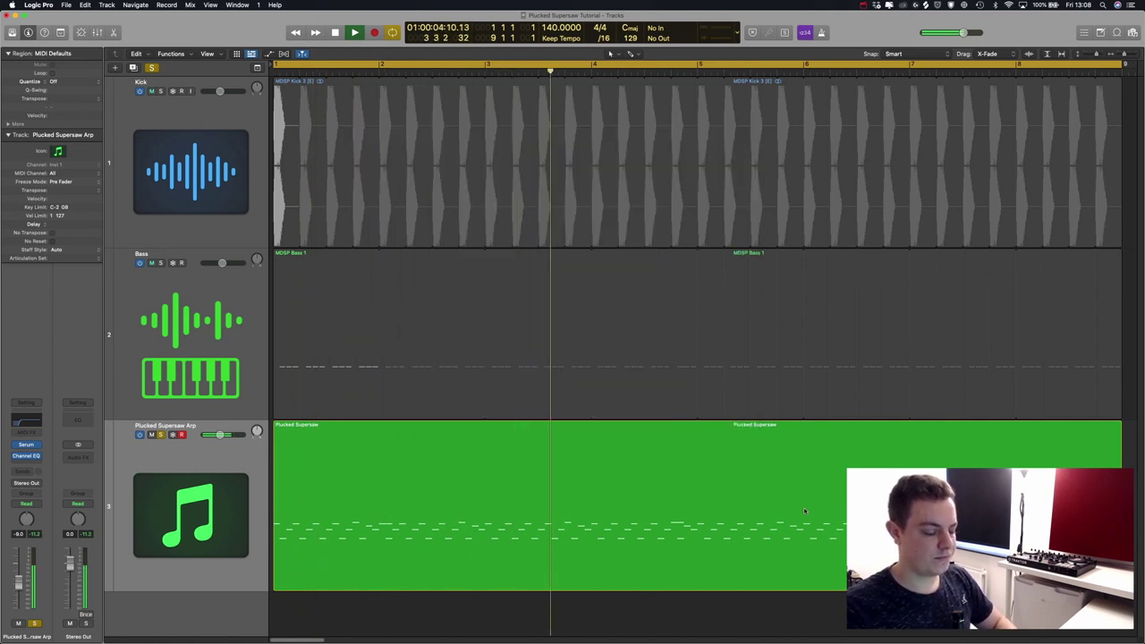
key("v")
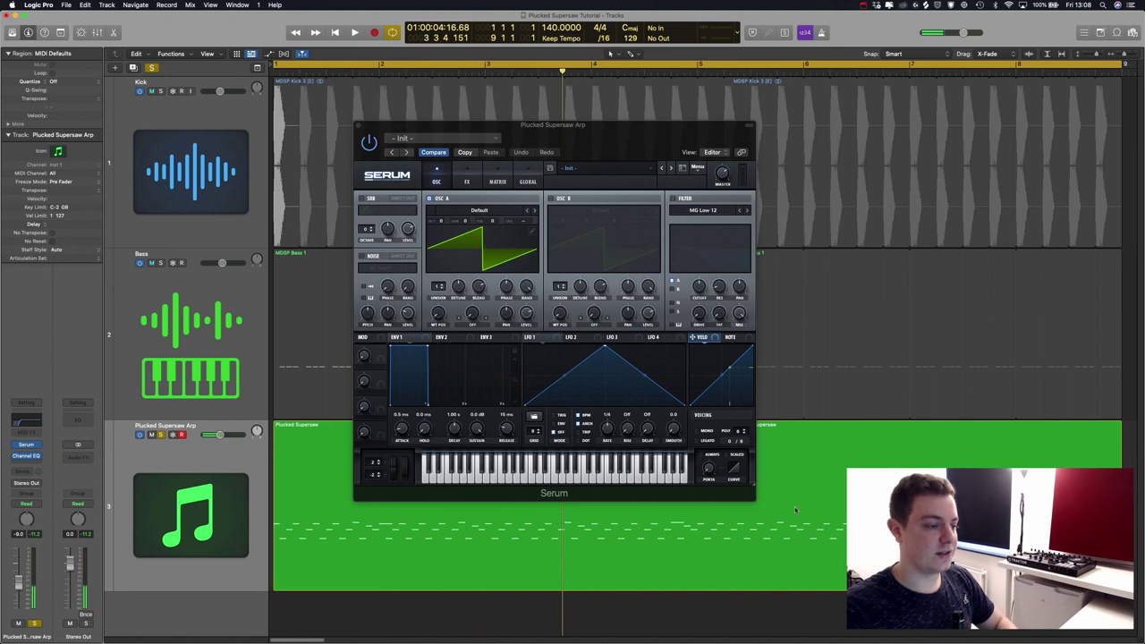
Enable oscillator B in Serum and set its octave to +1
left_click_drag(628, 152, 602, 163)
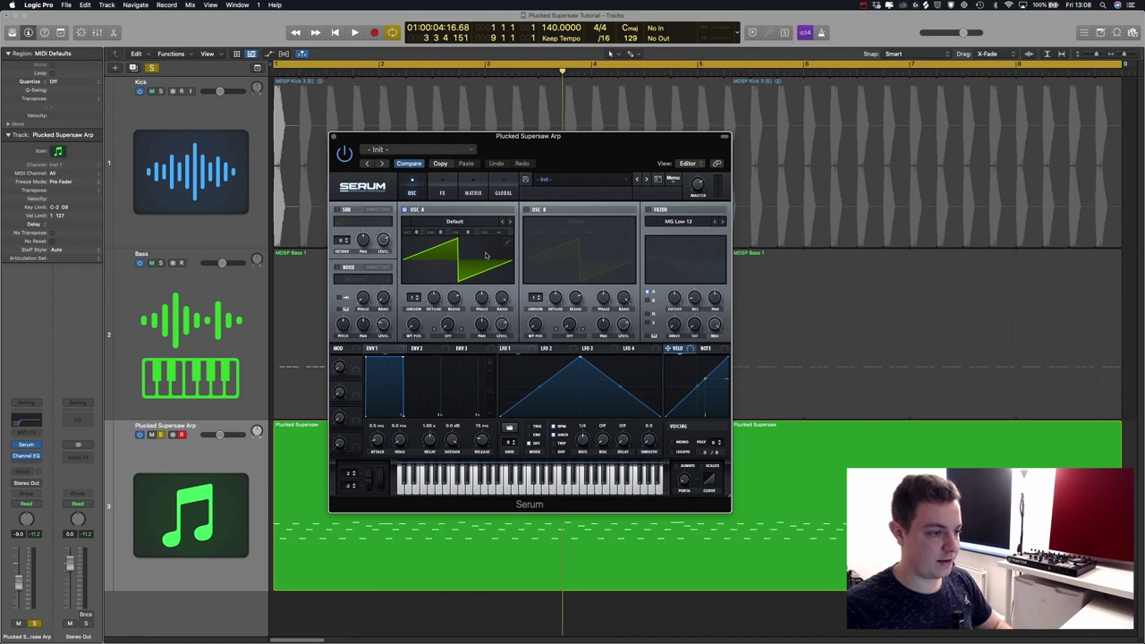
left_click(525, 209)
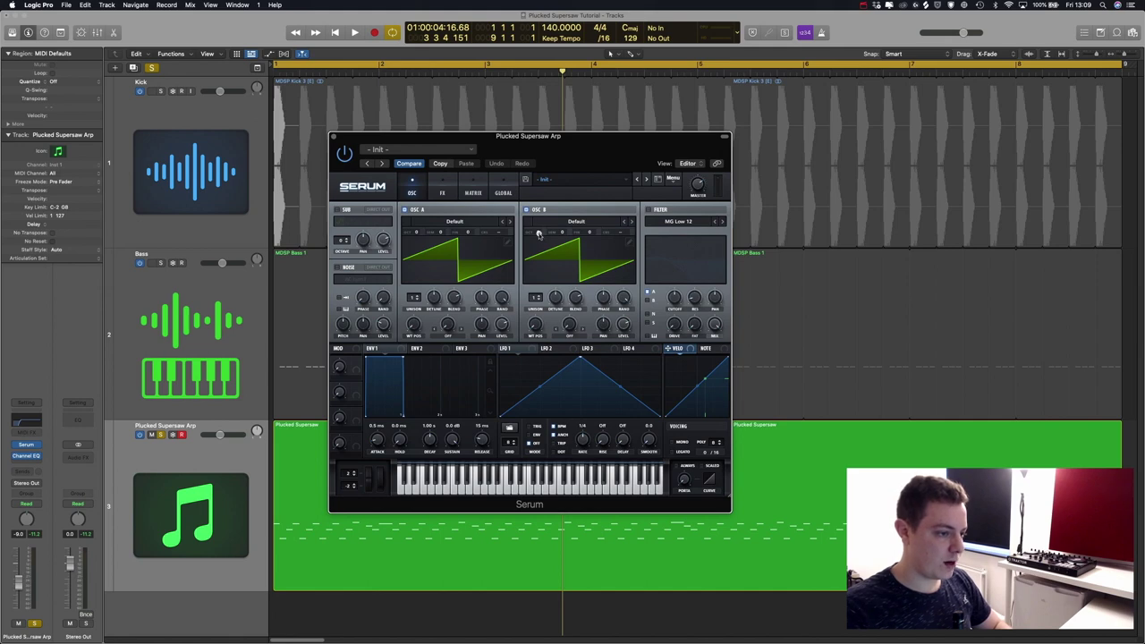
left_click_drag(540, 235, 542, 227)
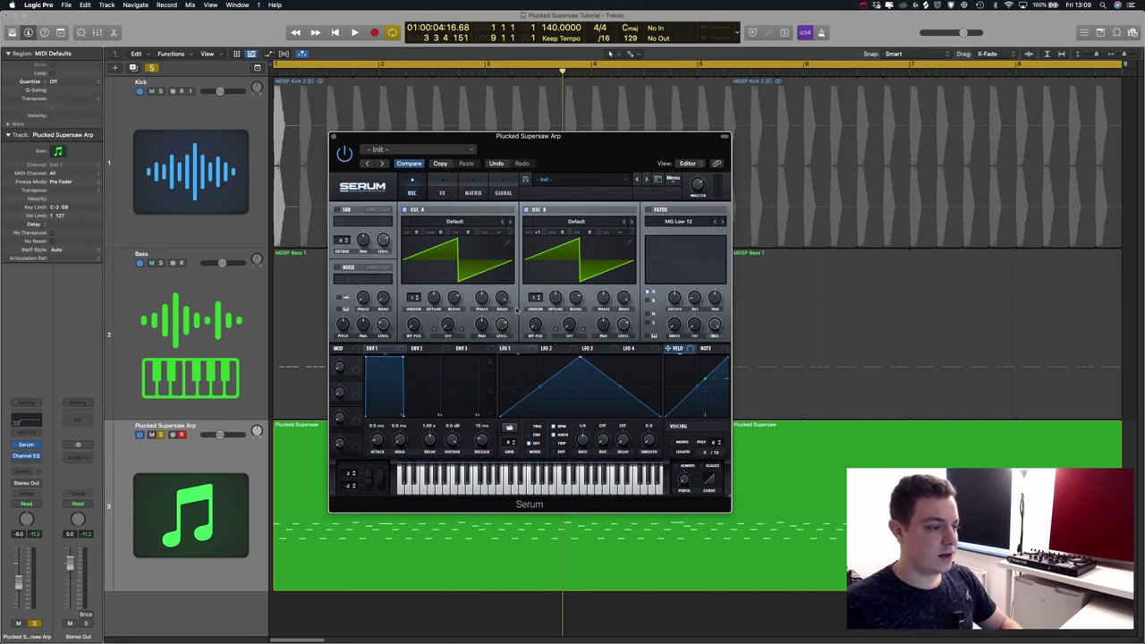
Set the unison of oscillators A and B to 16 voices each and audition the sound
left_click_drag(413, 299, 419, 256)
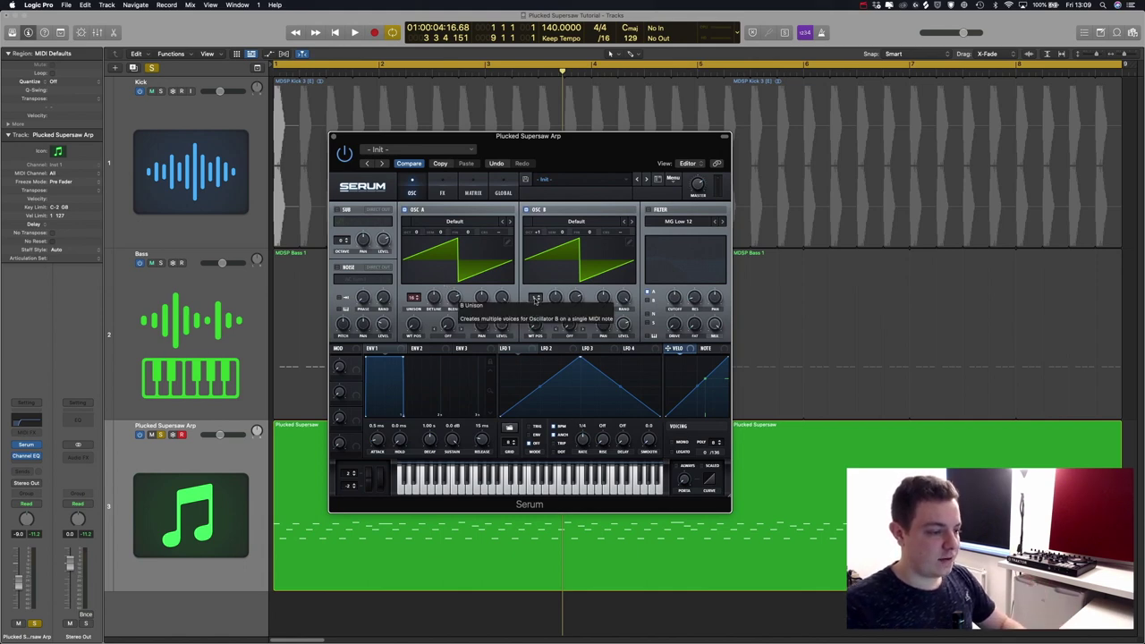
left_click_drag(535, 300, 549, 170)
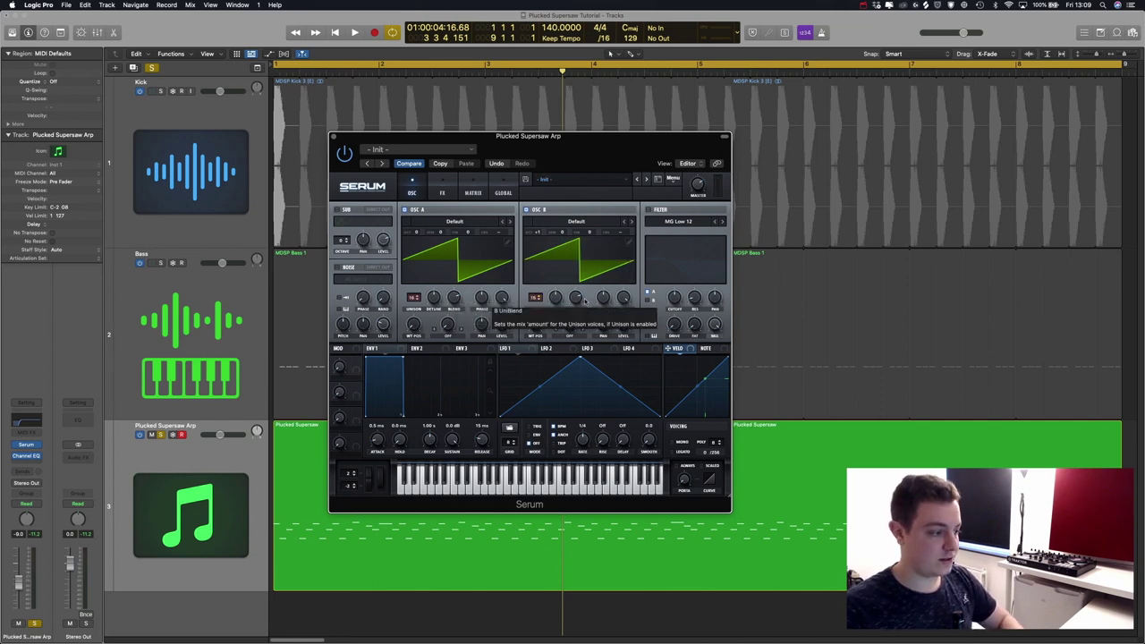
key("space")
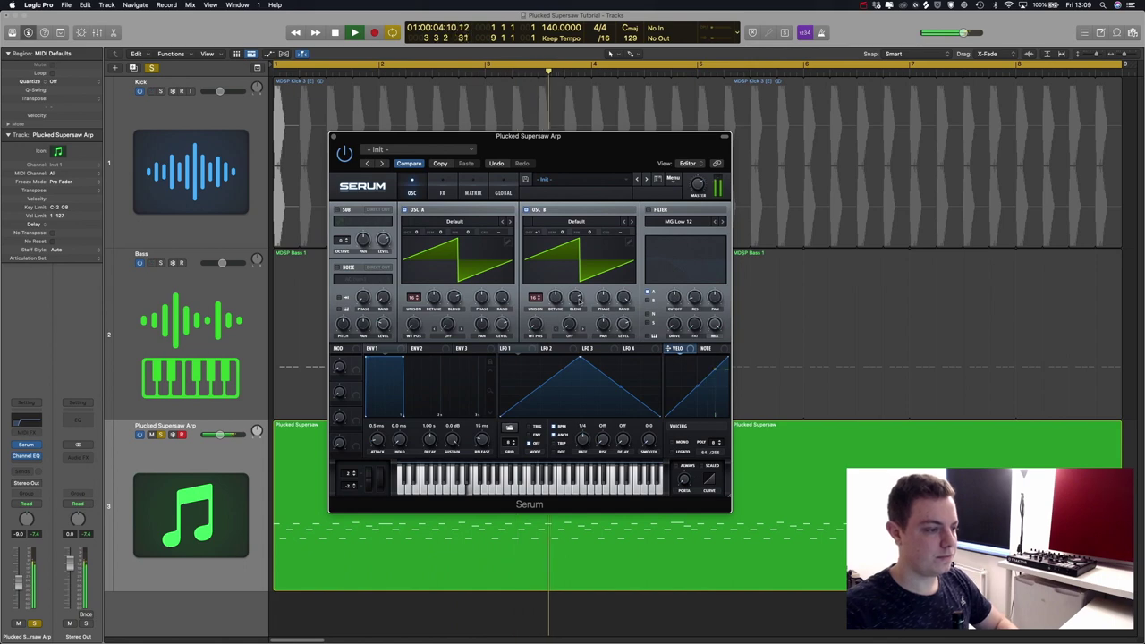
key("space")
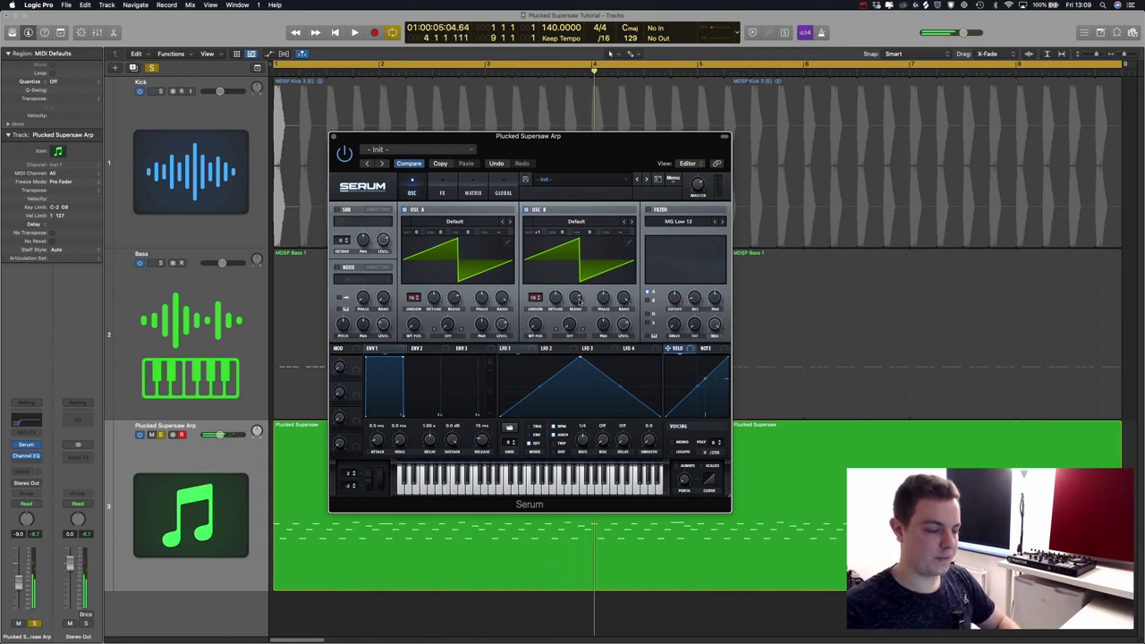
Enable the MG Low 12 filter for oscillators A and B, with Envelope 2 modulating a lowered cutoff
left_click(425, 349)
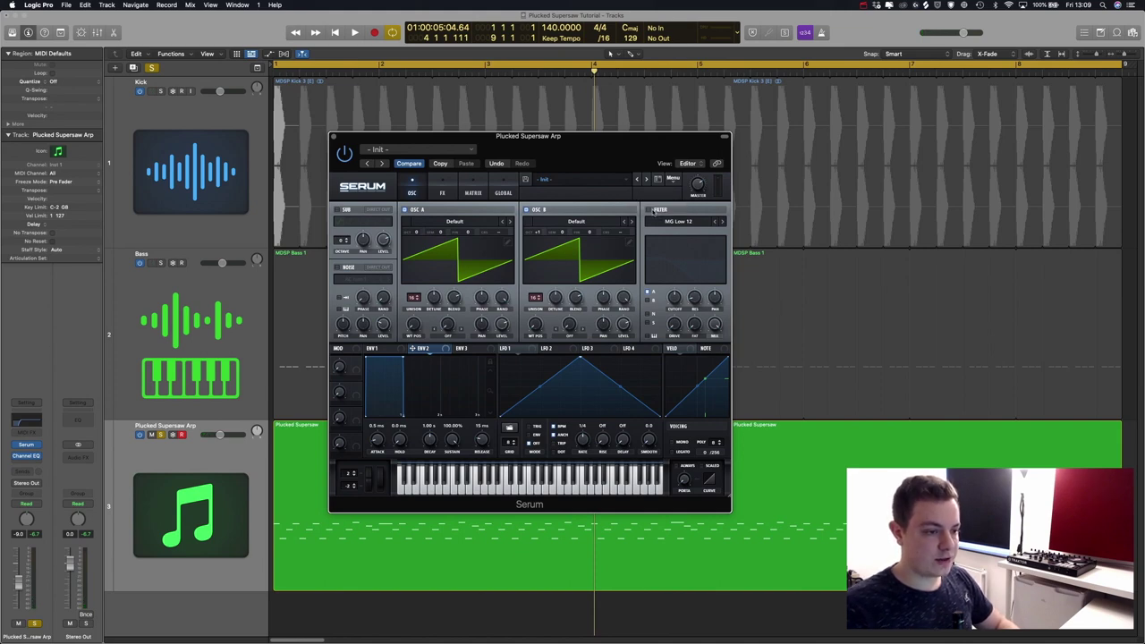
left_click(649, 209)
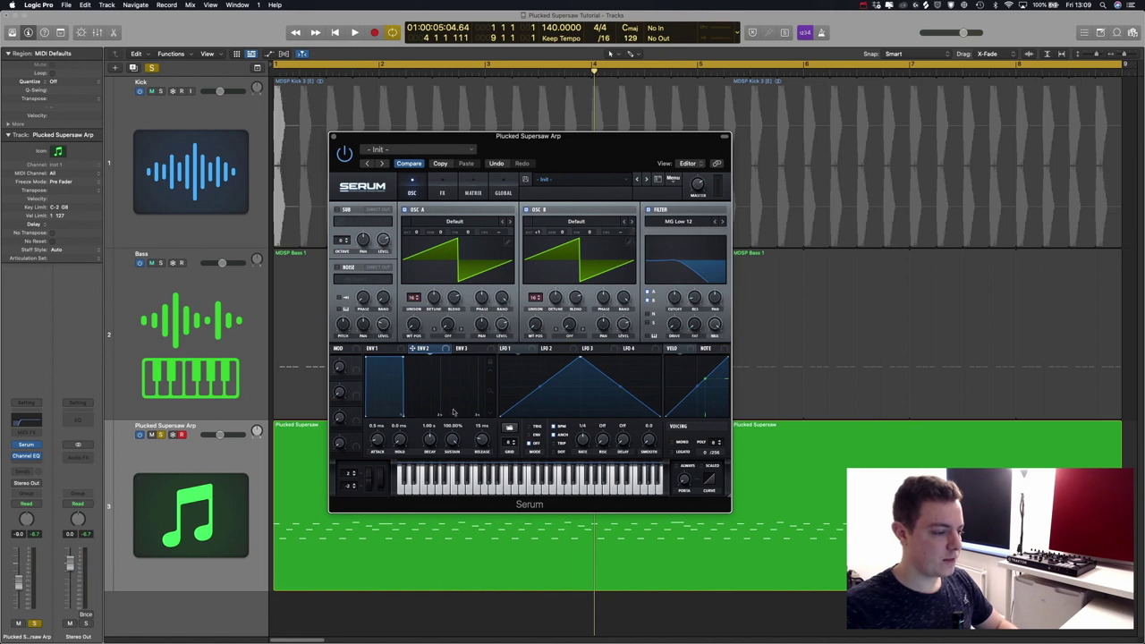
left_click_drag(421, 350, 676, 298)
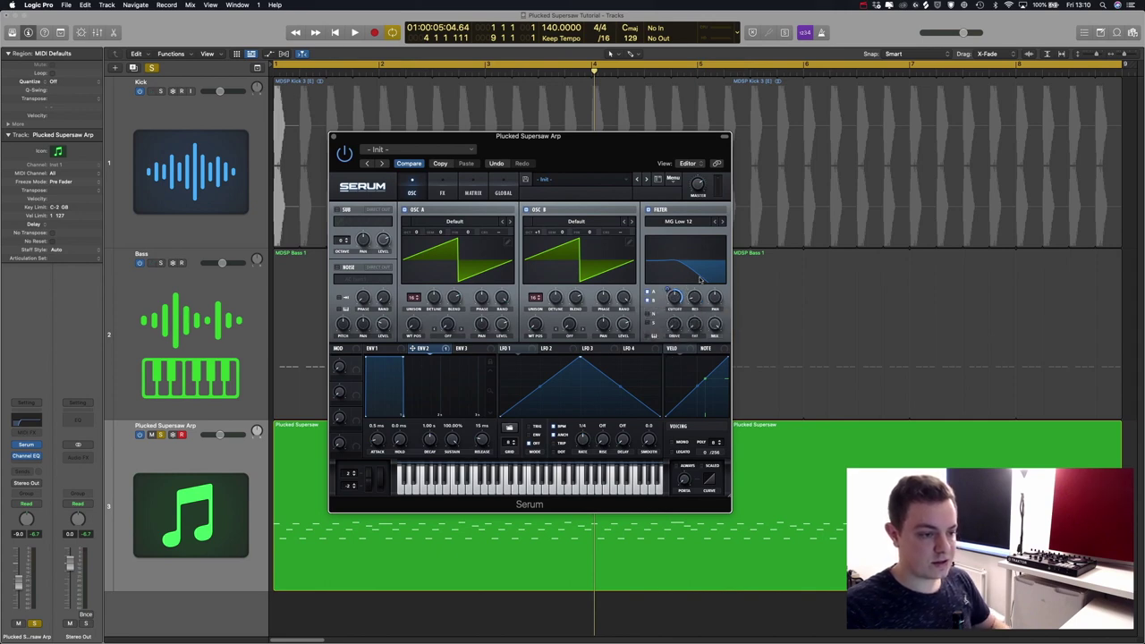
left_click_drag(670, 290, 673, 318)
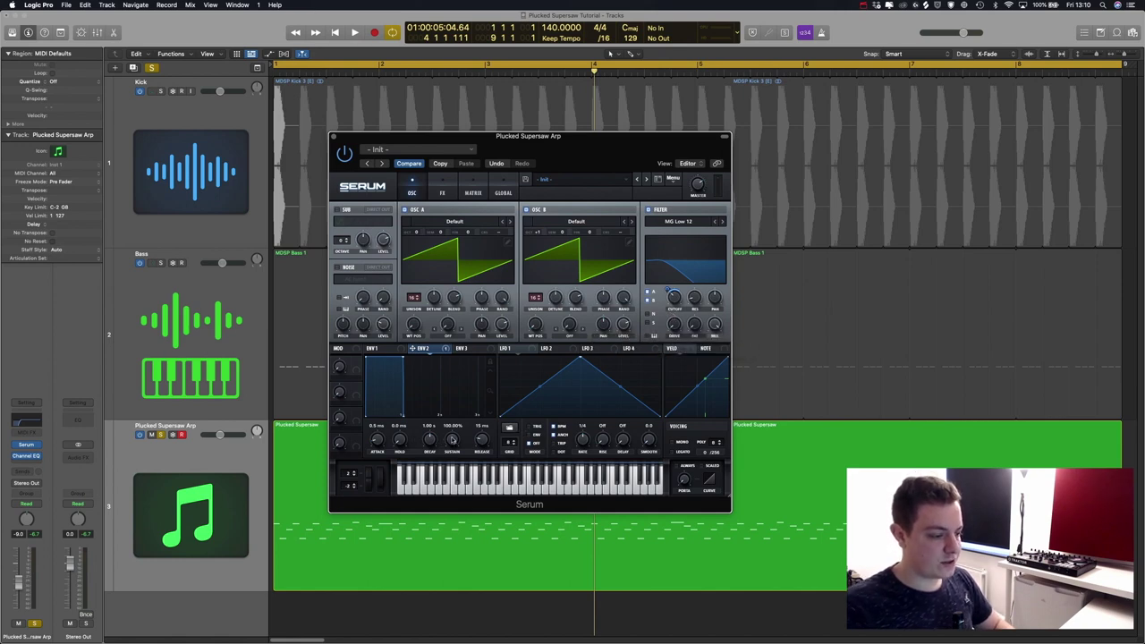
Shape Envelope 2 into a pluck with 0% sustain and about 200 ms decay, and audition the filtered sound
left_click_drag(451, 439, 447, 537)
left_click_drag(431, 442, 436, 451)
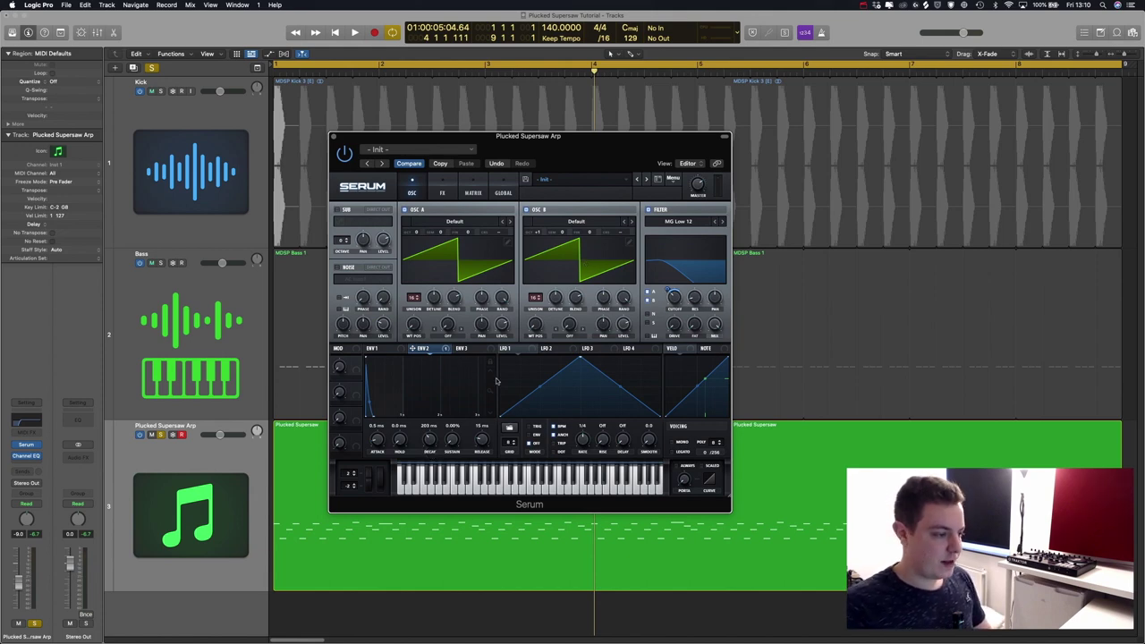
left_click_drag(676, 295, 672, 294)
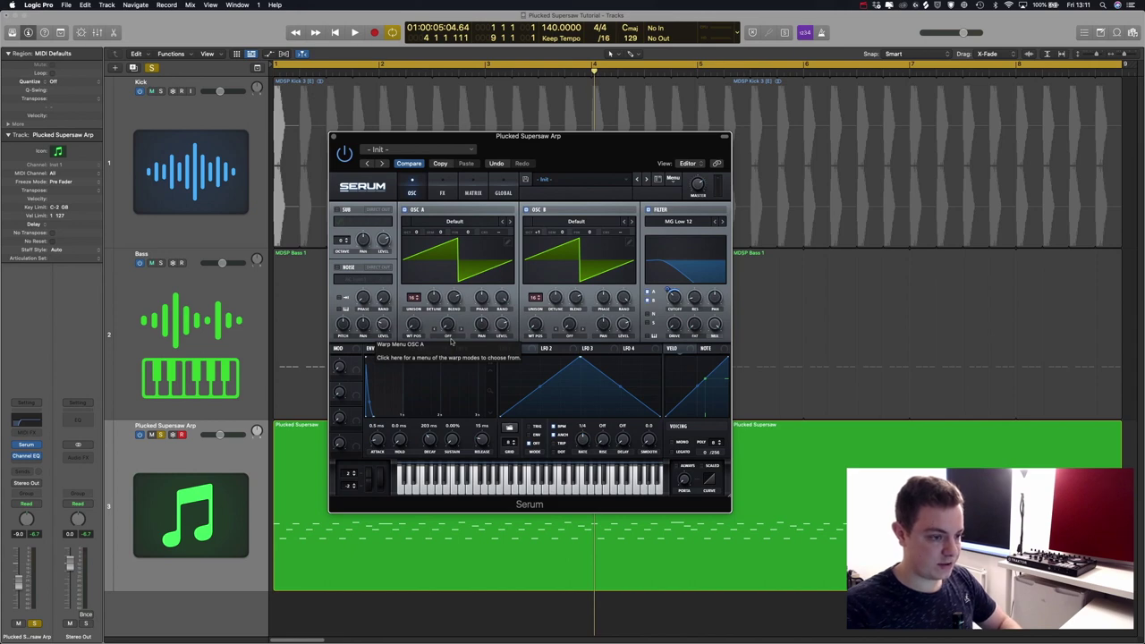
key("space")
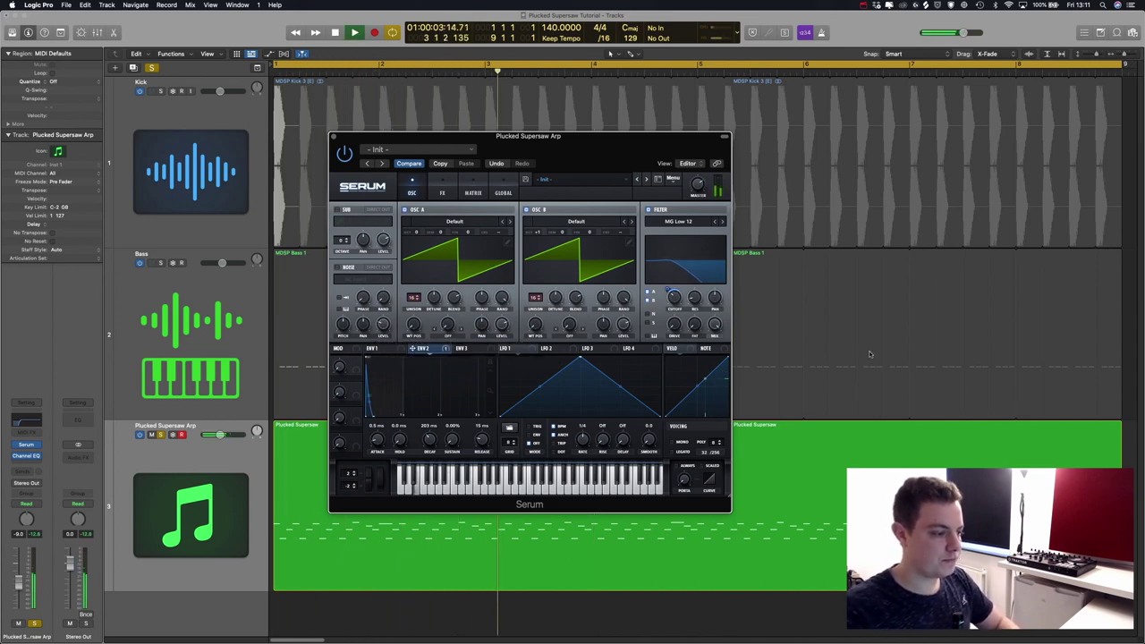
key("space")
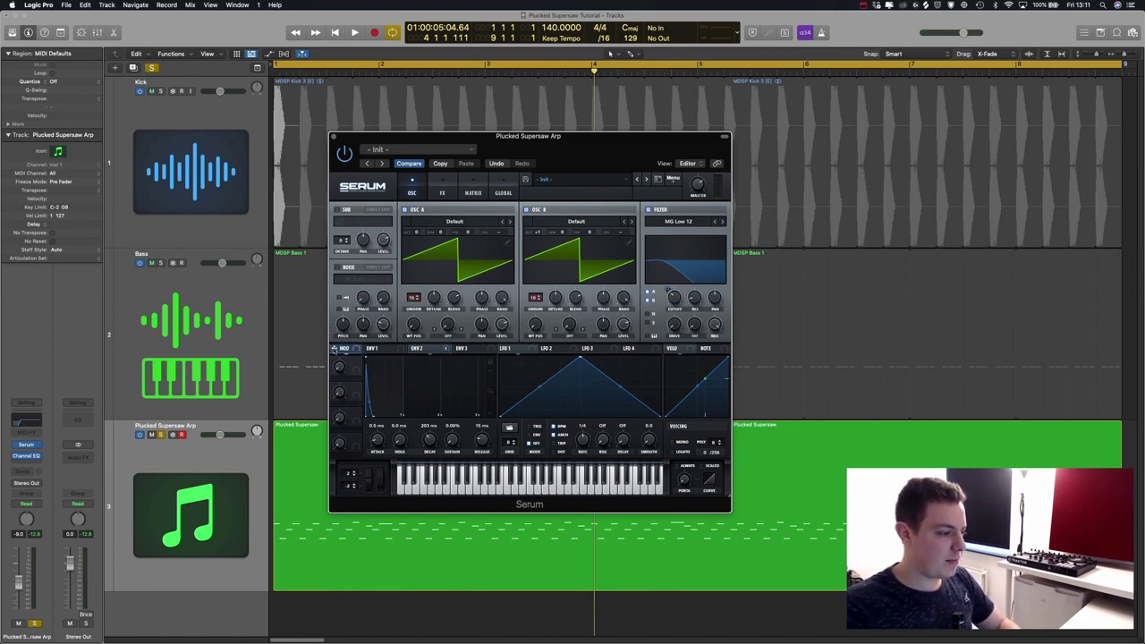
Assign the mod wheel to the filter cutoff and audition the modulation
left_click_drag(336, 349, 674, 298)
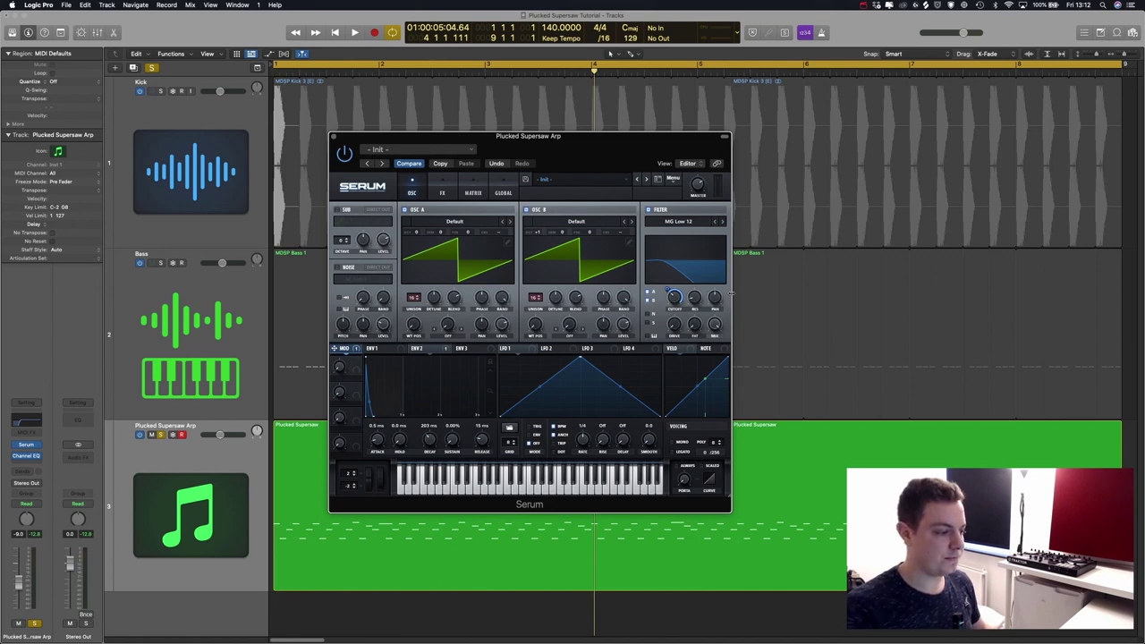
key("space")
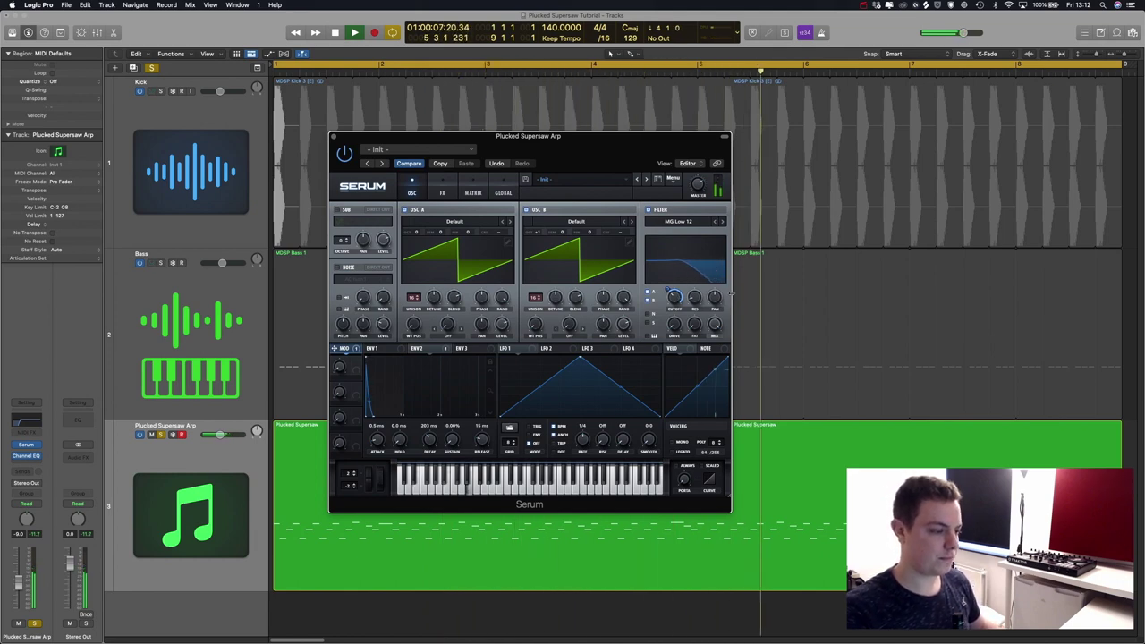
key("space")
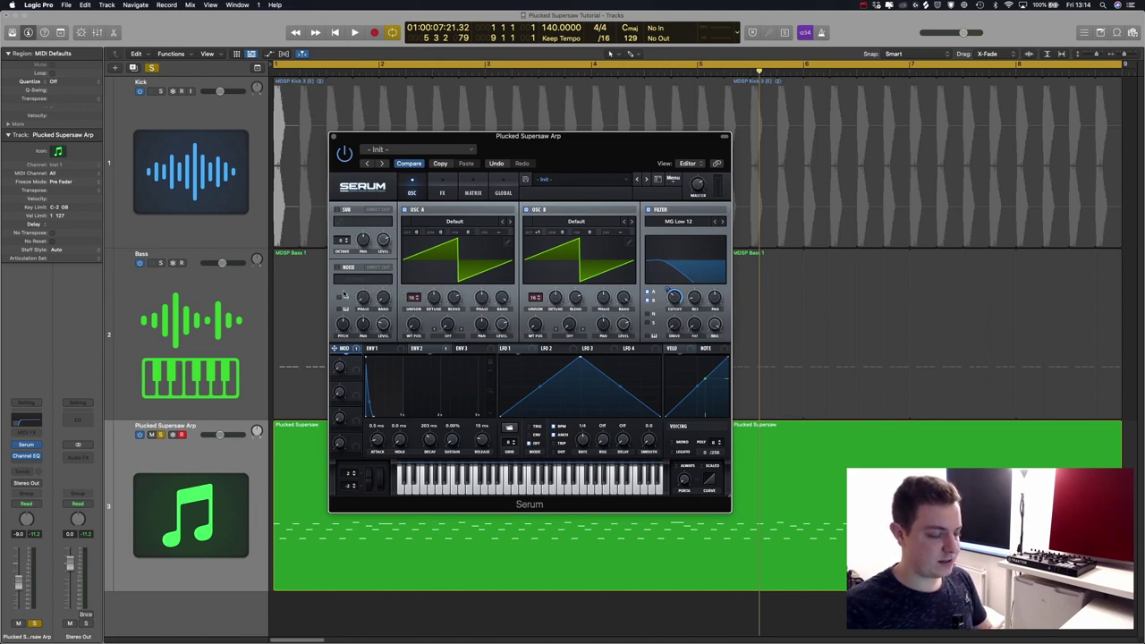
Enable the noise oscillator and load the gtr mute 1 sample from the Attacks_Misc category
key("super+w")
key("v")
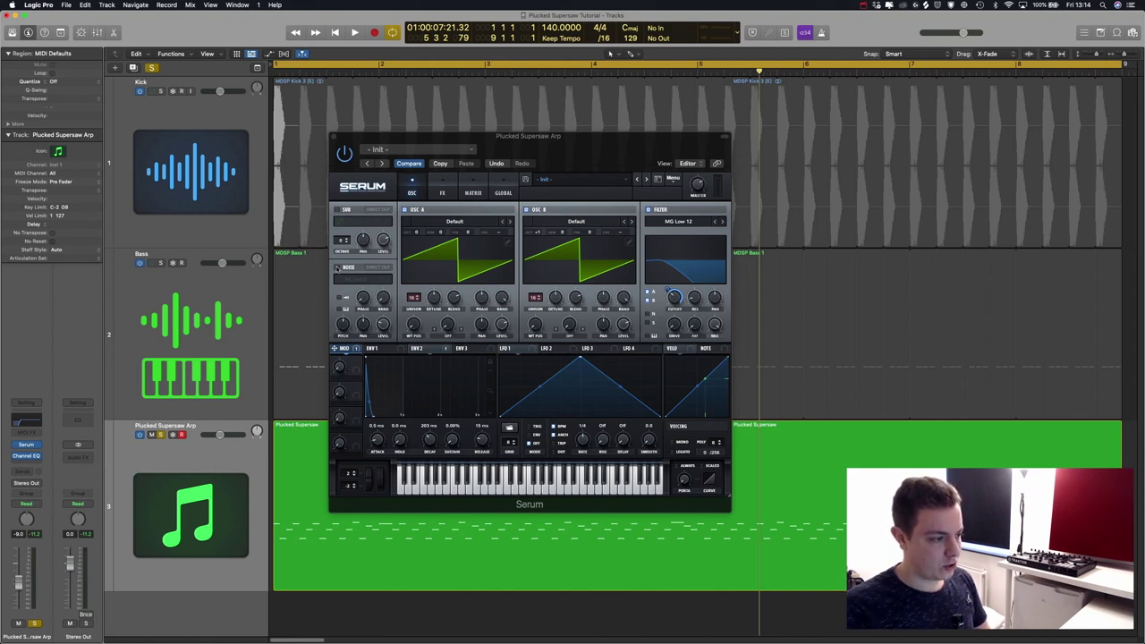
left_click(337, 267)
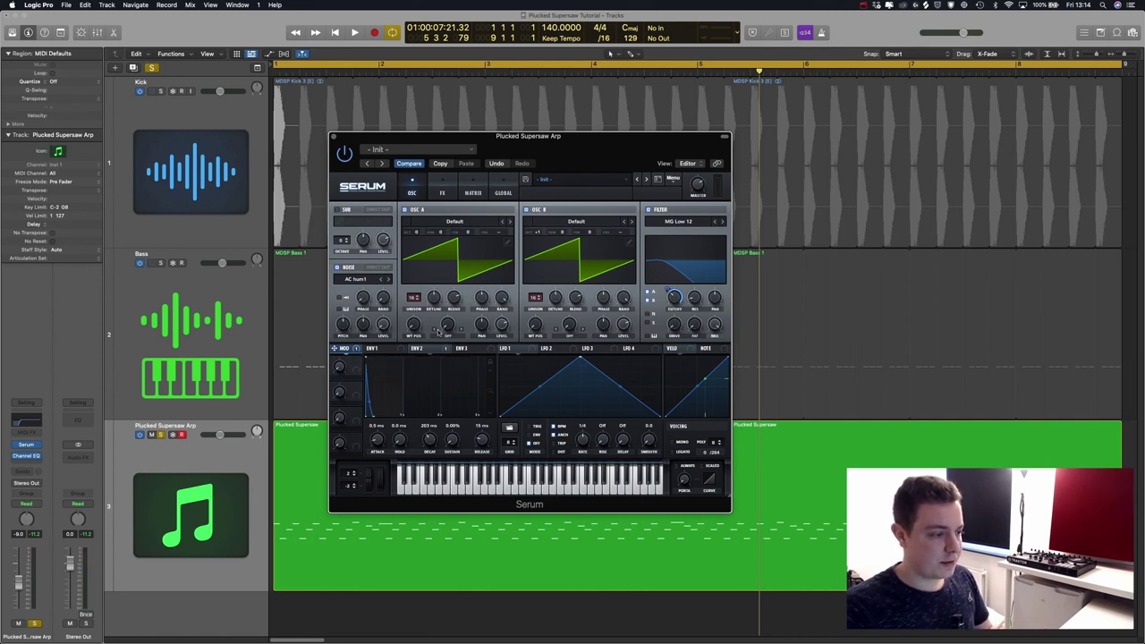
left_click(357, 279)
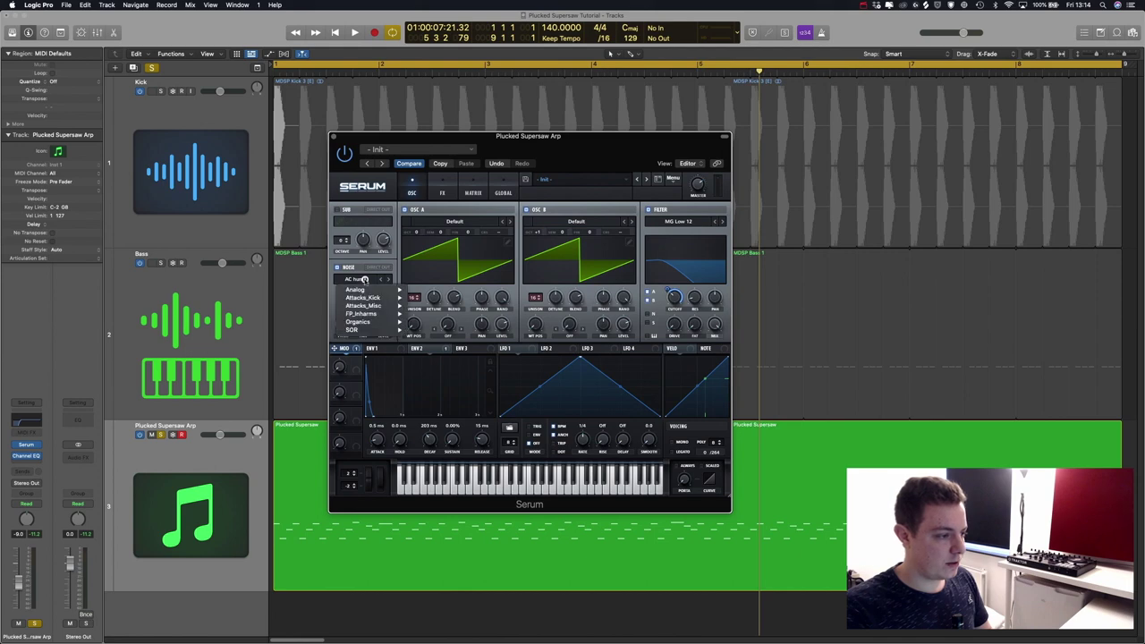
mouse_move(375, 314)
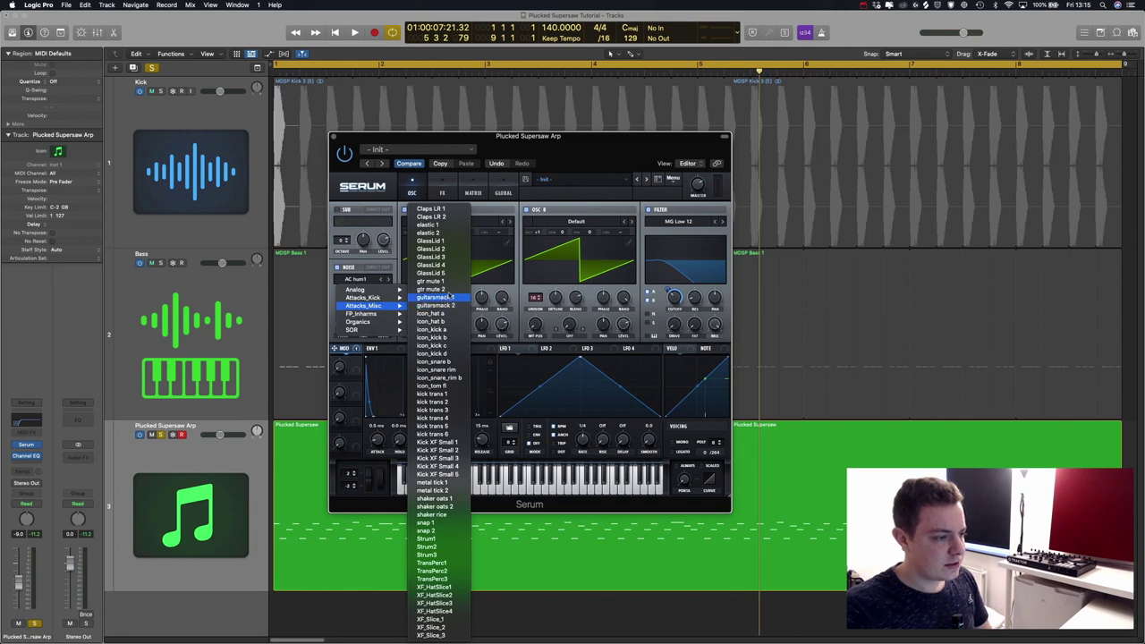
left_click(433, 280)
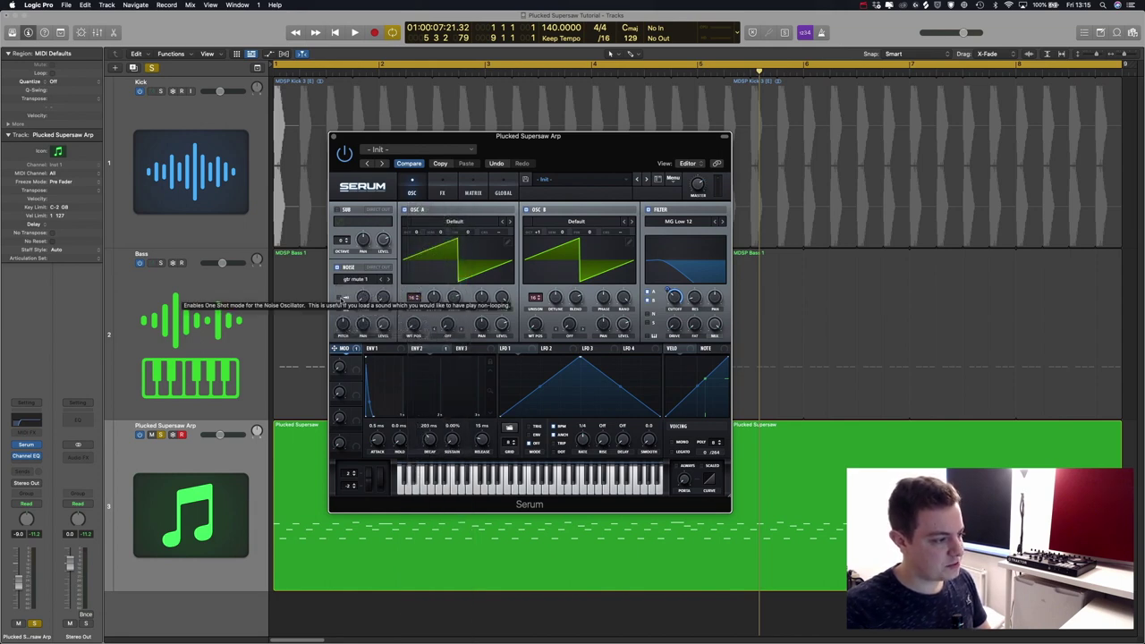
Enable one-shot mode and keyboard tracking on the noise oscillator, and adjust its level and pitch during playback
left_click(342, 299)
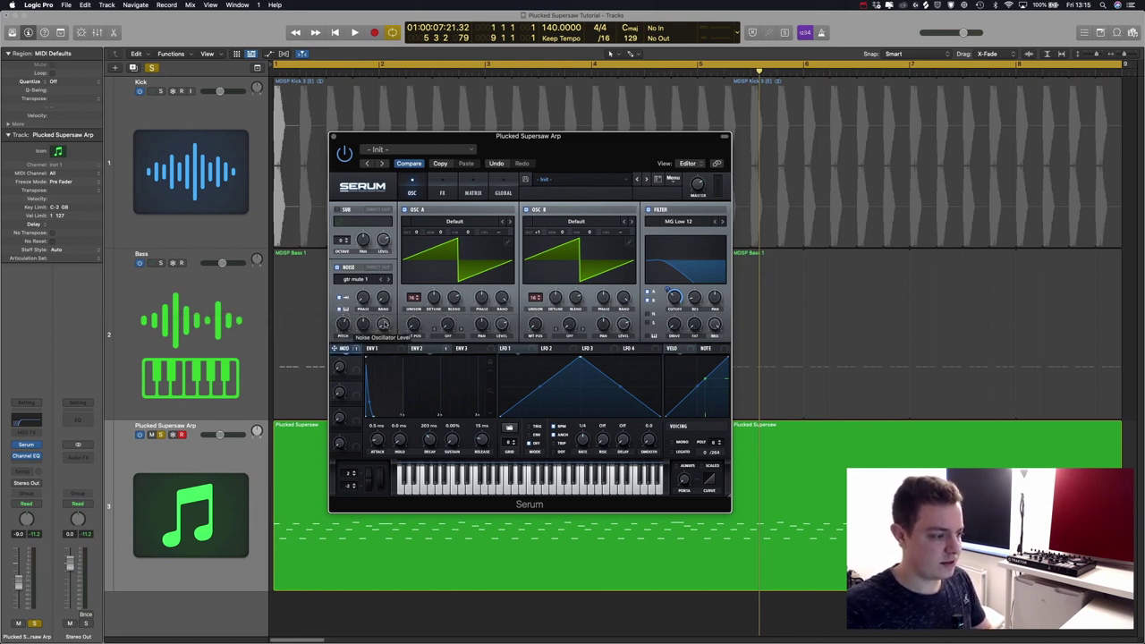
key("space")
left_click_drag(383, 324, 406, 266)
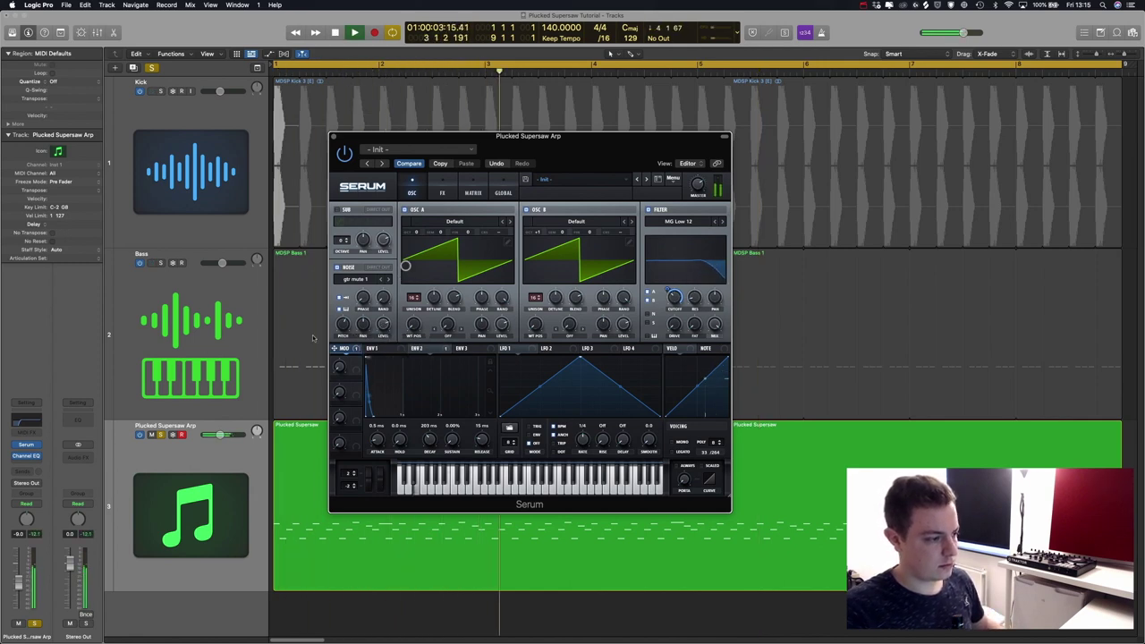
left_click_drag(344, 325, 346, 322)
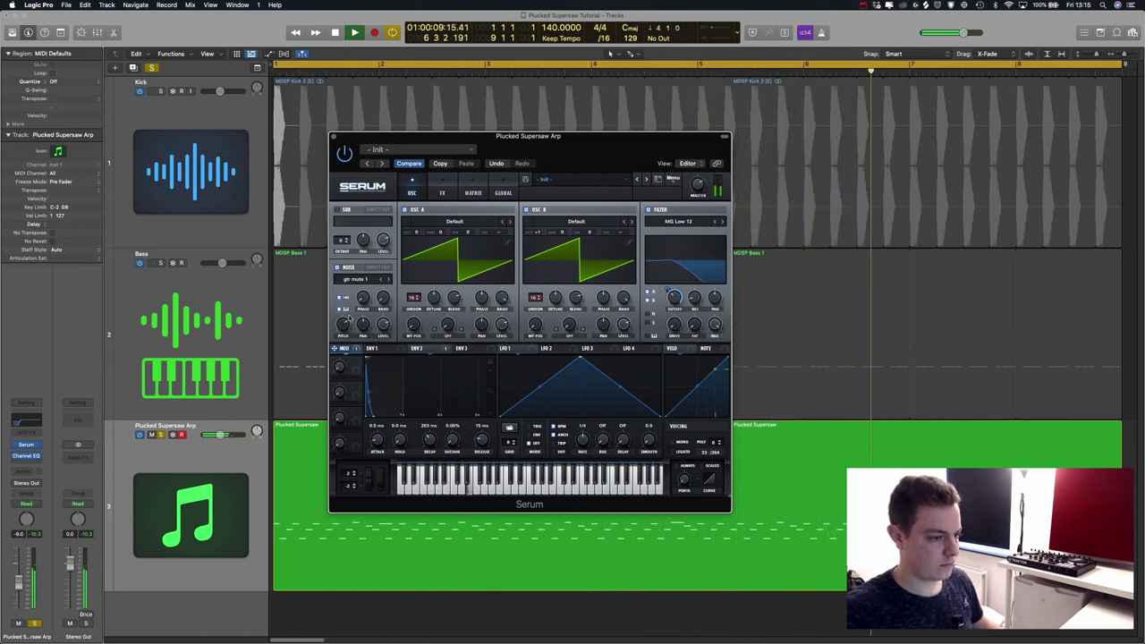
key("space")
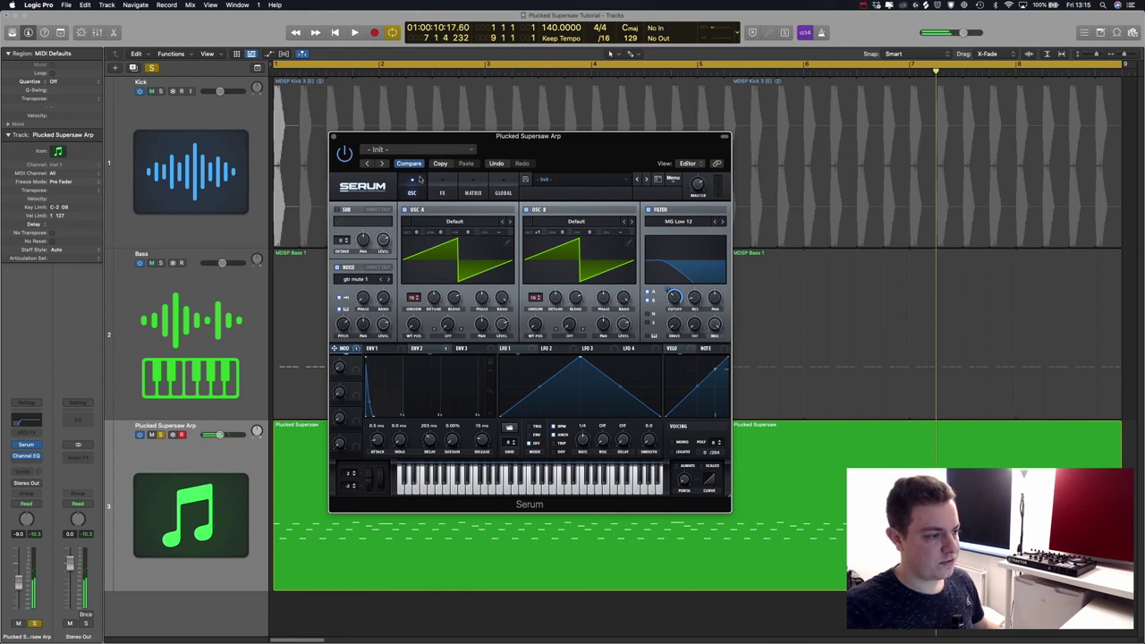
Audition the noise oscillator alone by temporarily disabling oscillators A and B
left_click(404, 209)
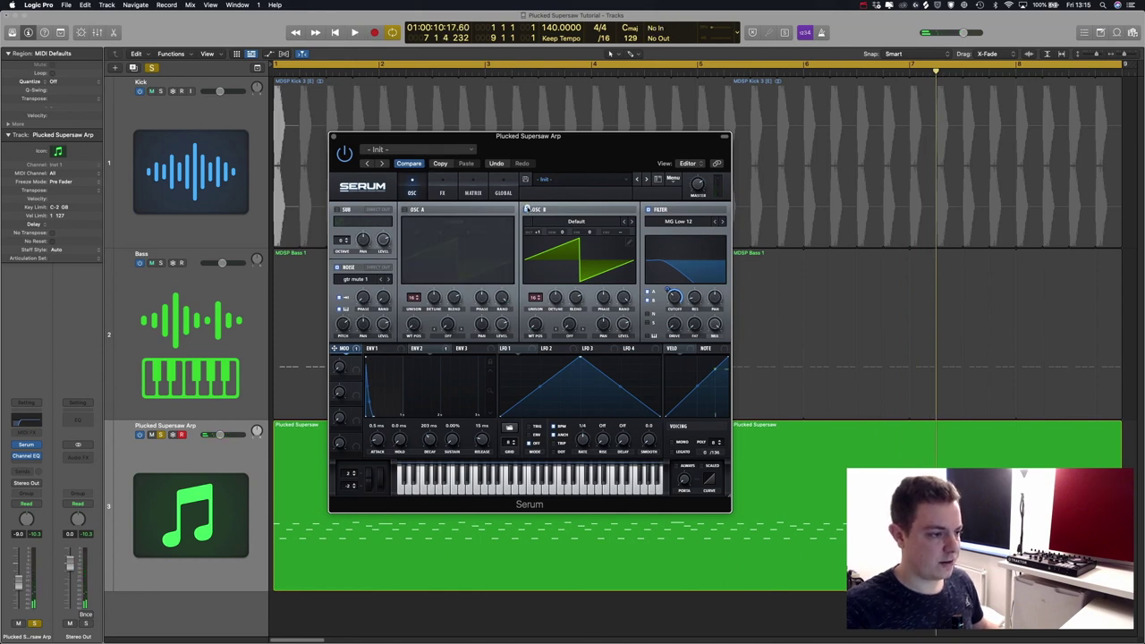
left_click(527, 209)
key("space")
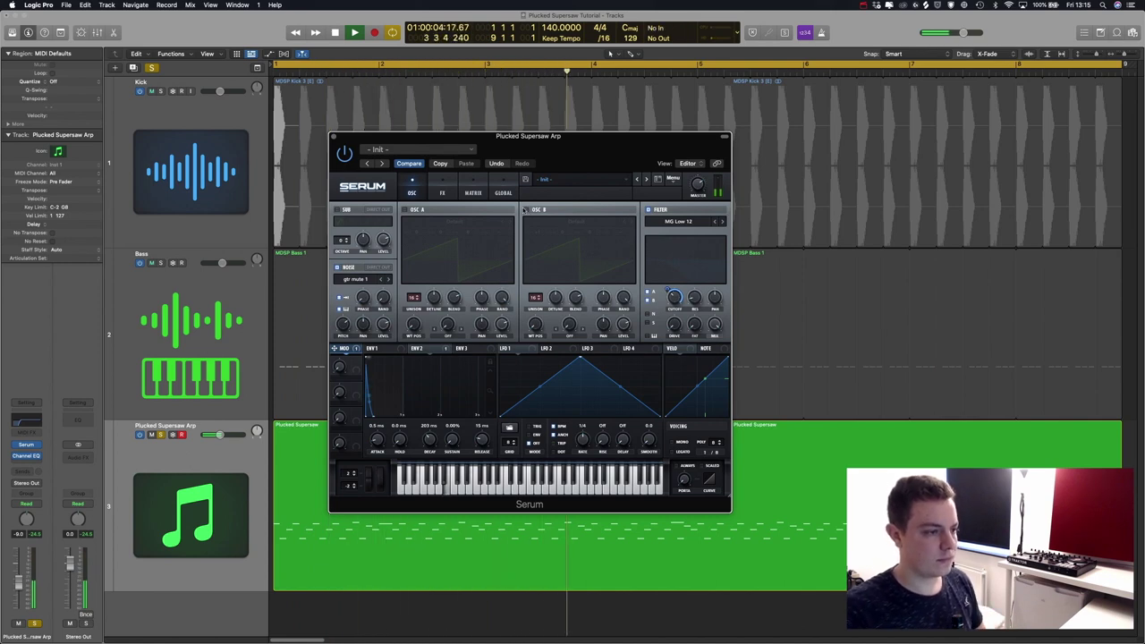
key("space")
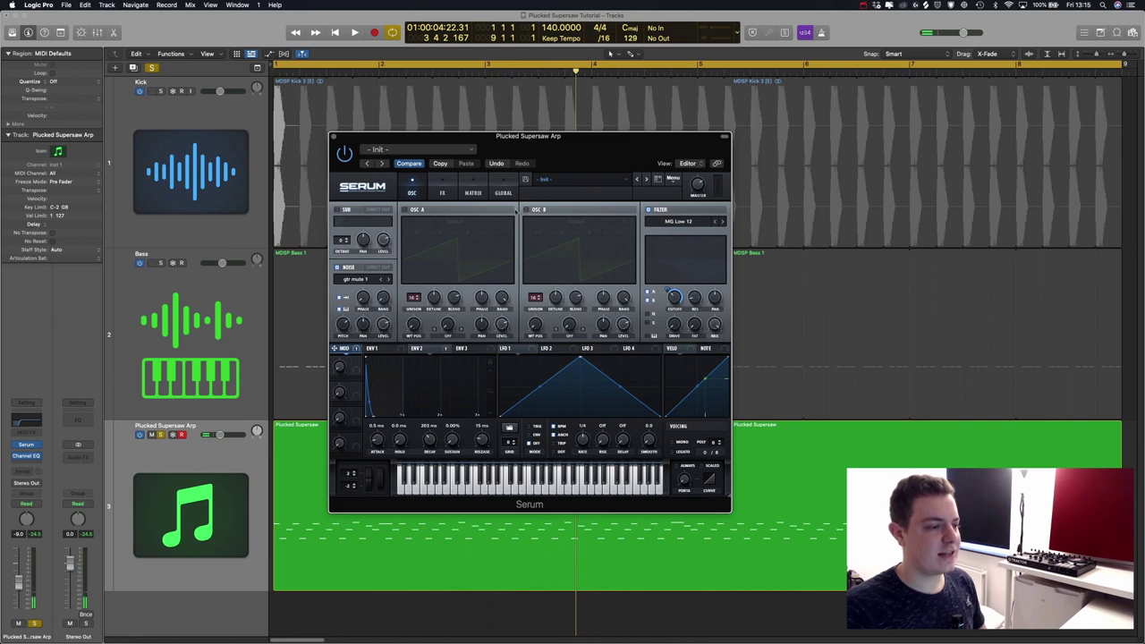
left_click(526, 209)
left_click(404, 209)
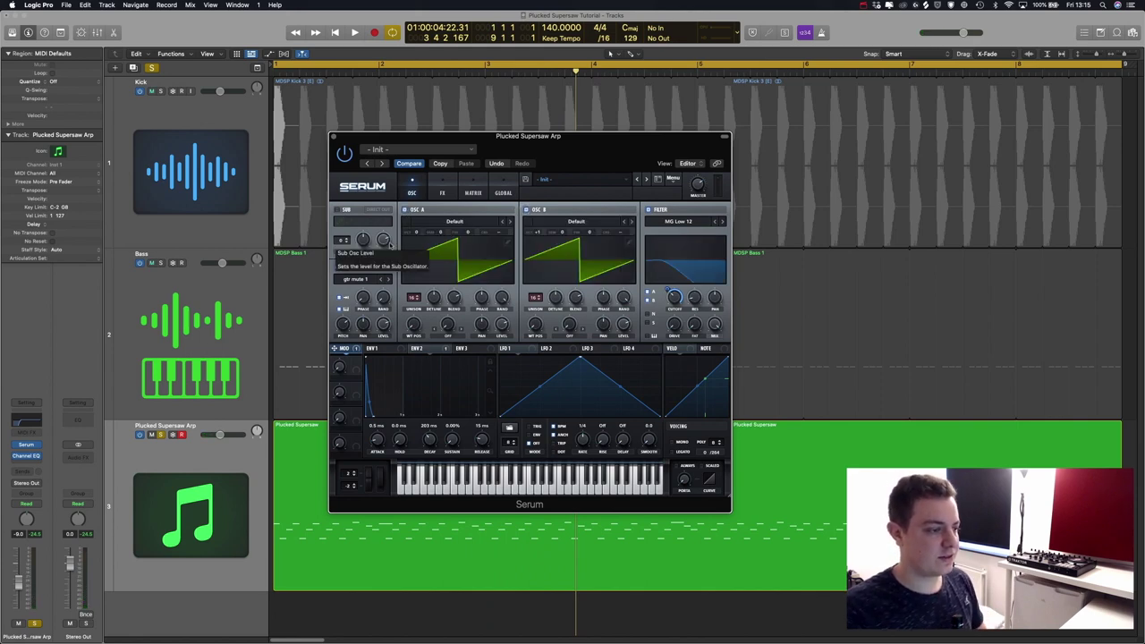
Compare the arp's sound with the noise oscillator switched off and on
left_click(337, 267)
left_click(337, 267)
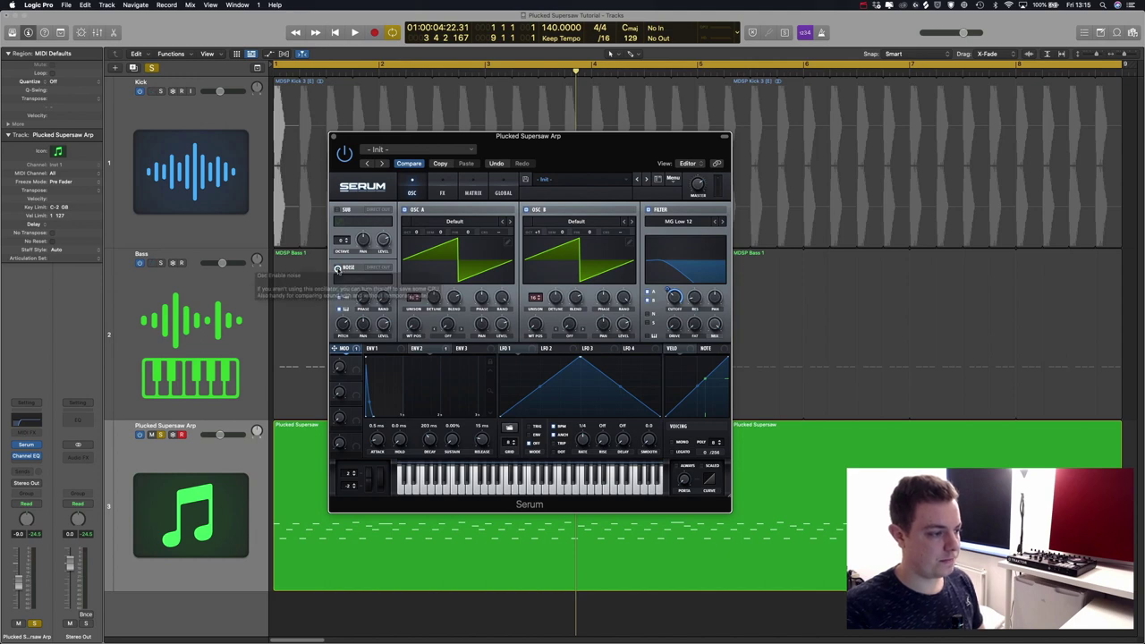
key("space")
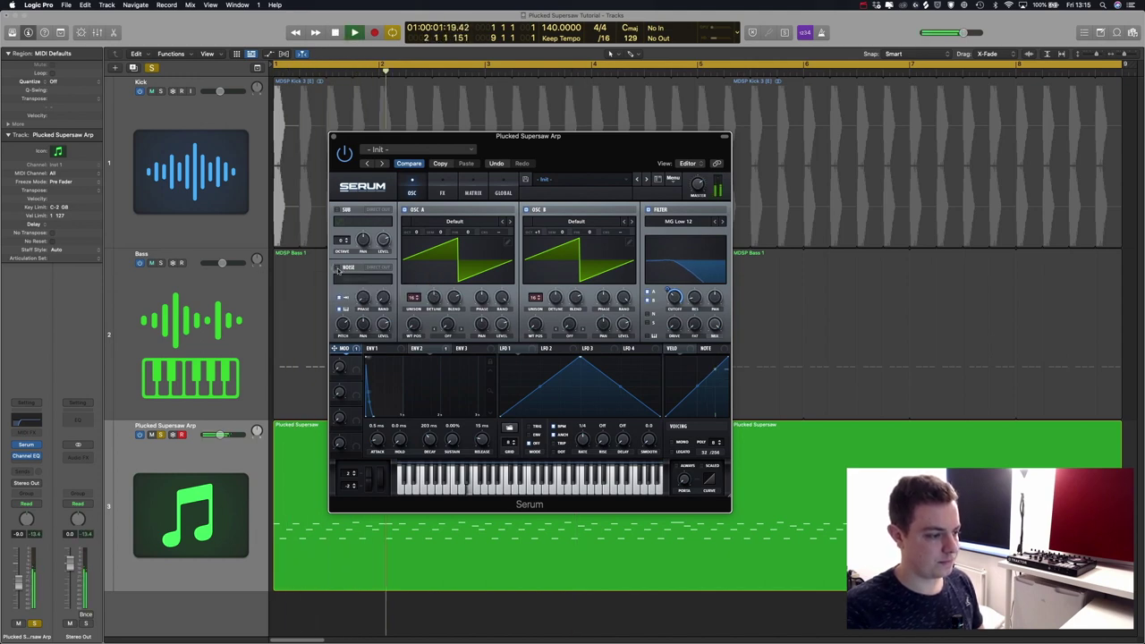
key("space")
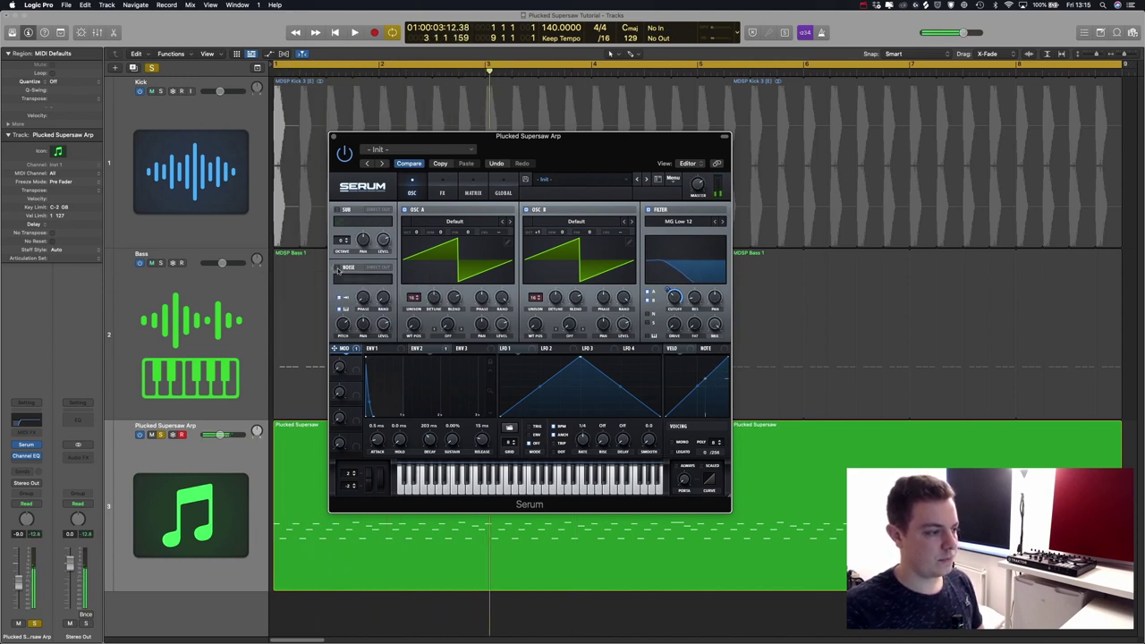
left_click(337, 268)
key("space")
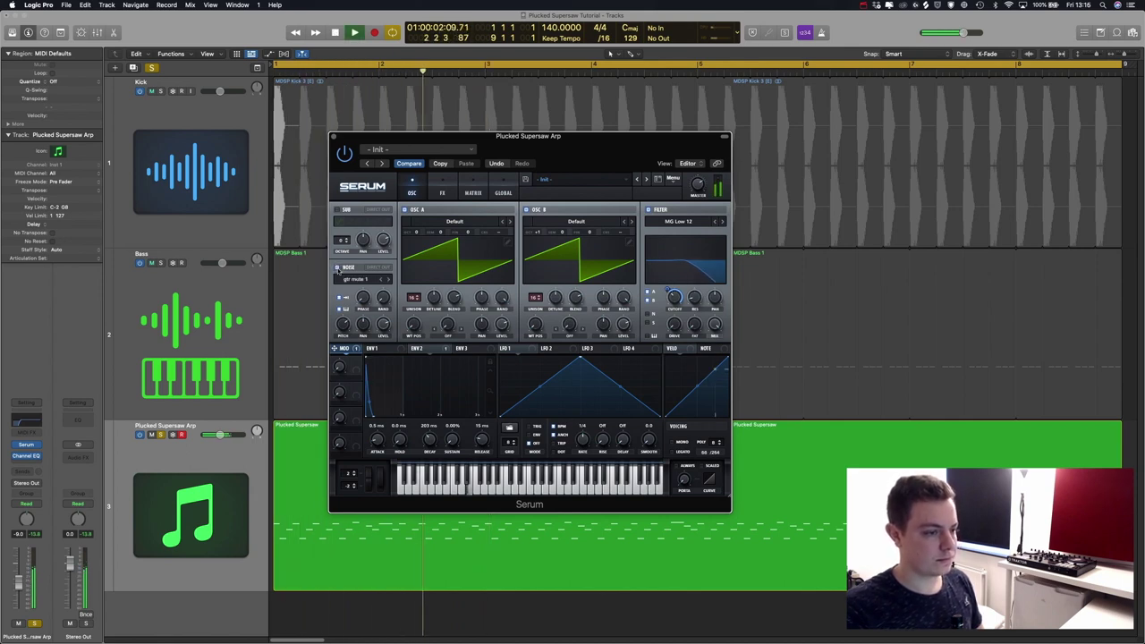
key("space")
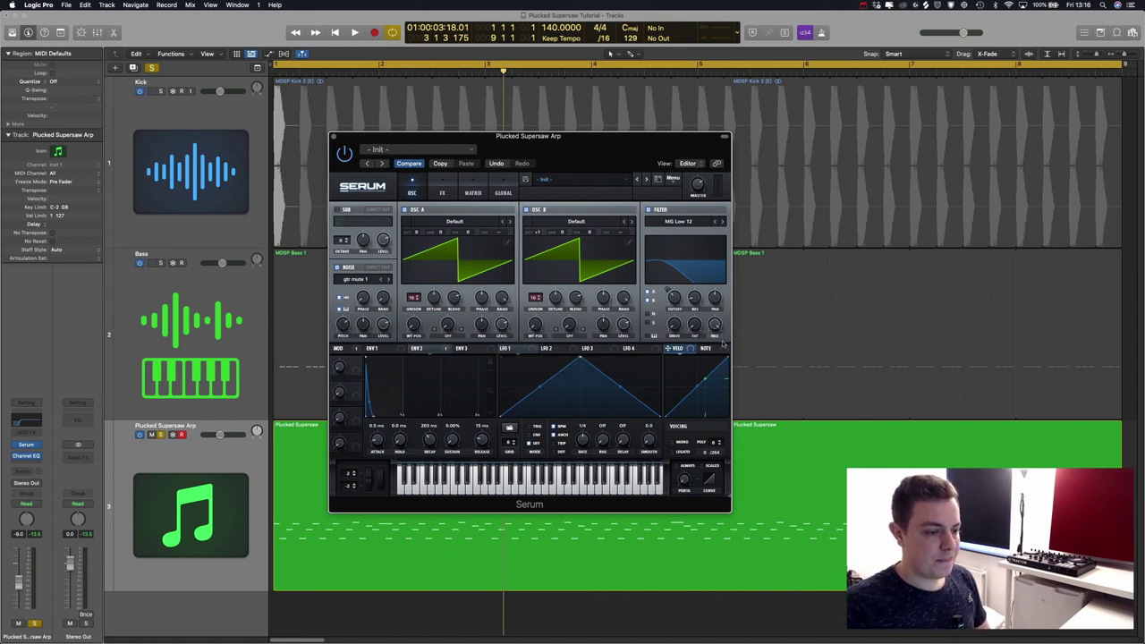
Assign velocity to the levels of oscillators A, B and noise, with a modulation amount of 75 for A and B
left_click_drag(673, 350, 501, 324)
left_click_drag(676, 354, 625, 292)
left_click_drag(626, 436, 383, 326)
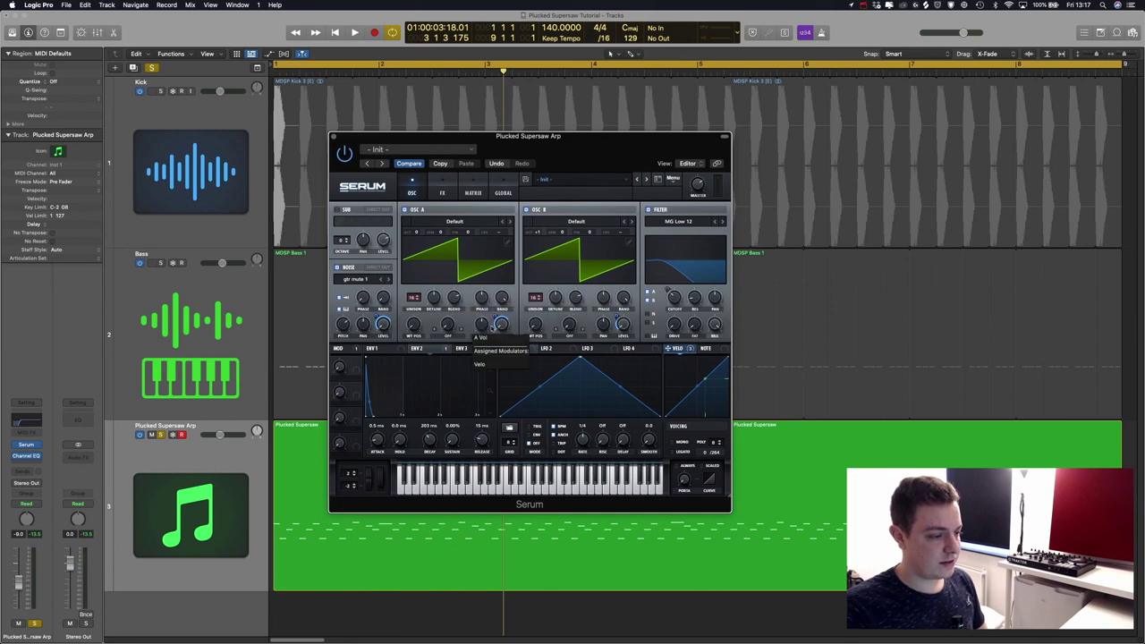
mouse_move(501, 333)
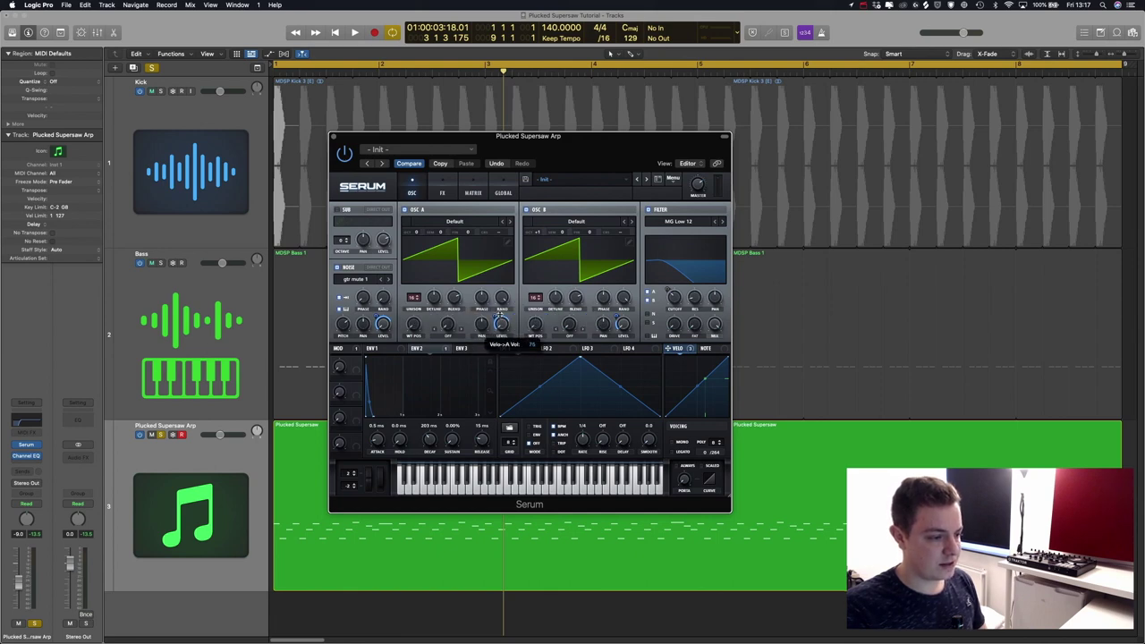
mouse_move(617, 314)
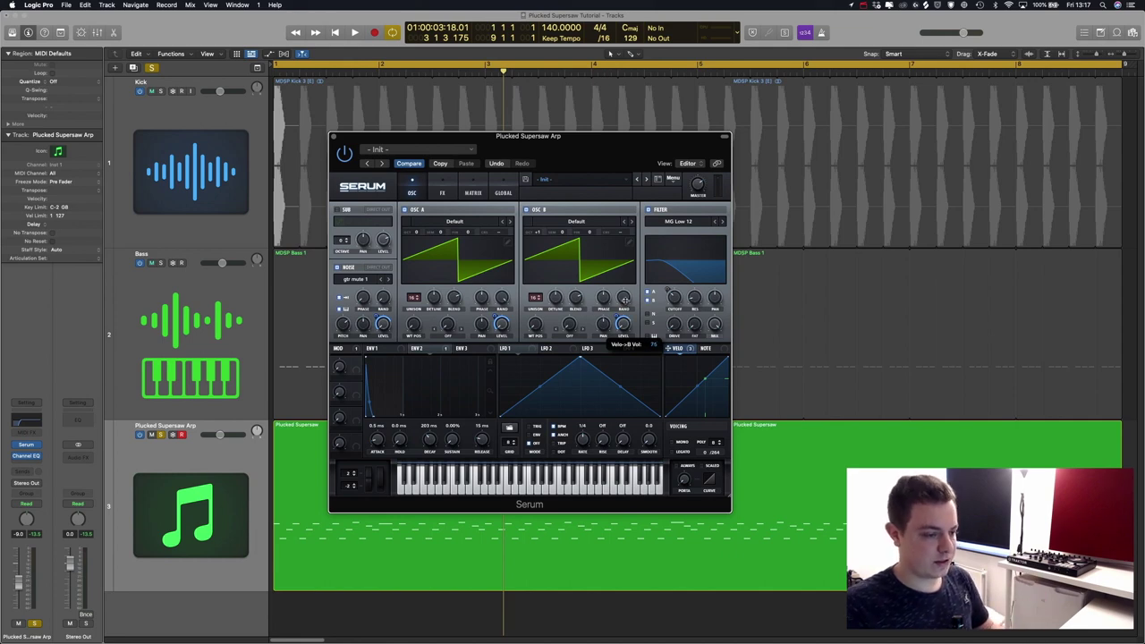
Examine the note velocities of the Plucked Supersaw region in the piano roll, and return to Serum
key("super+w")
left_click(551, 486)
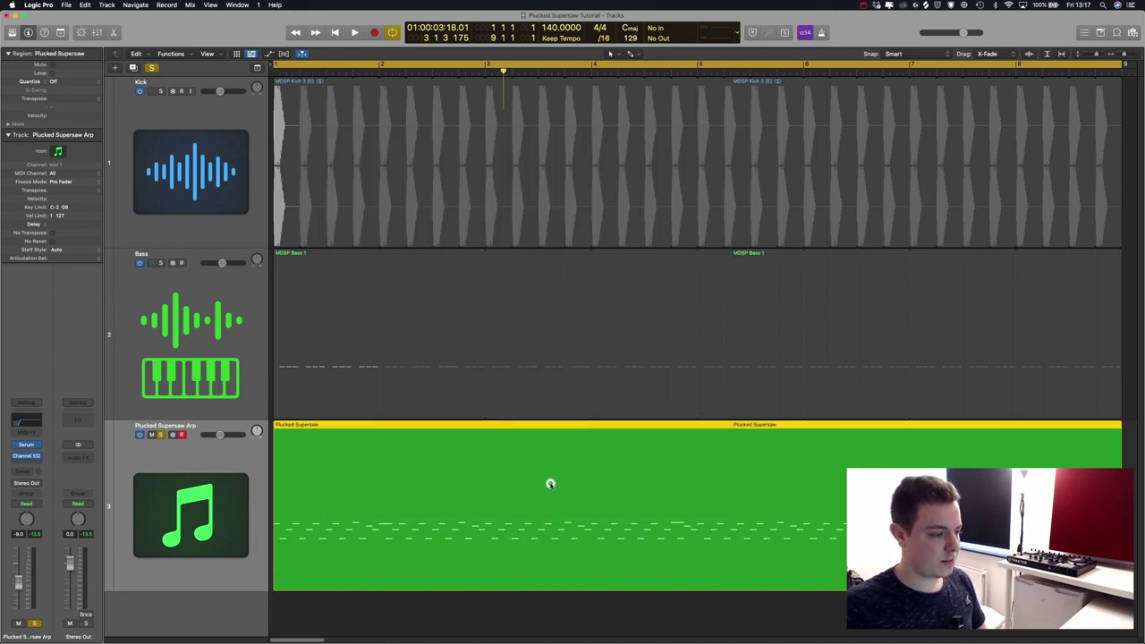
double_click(551, 485)
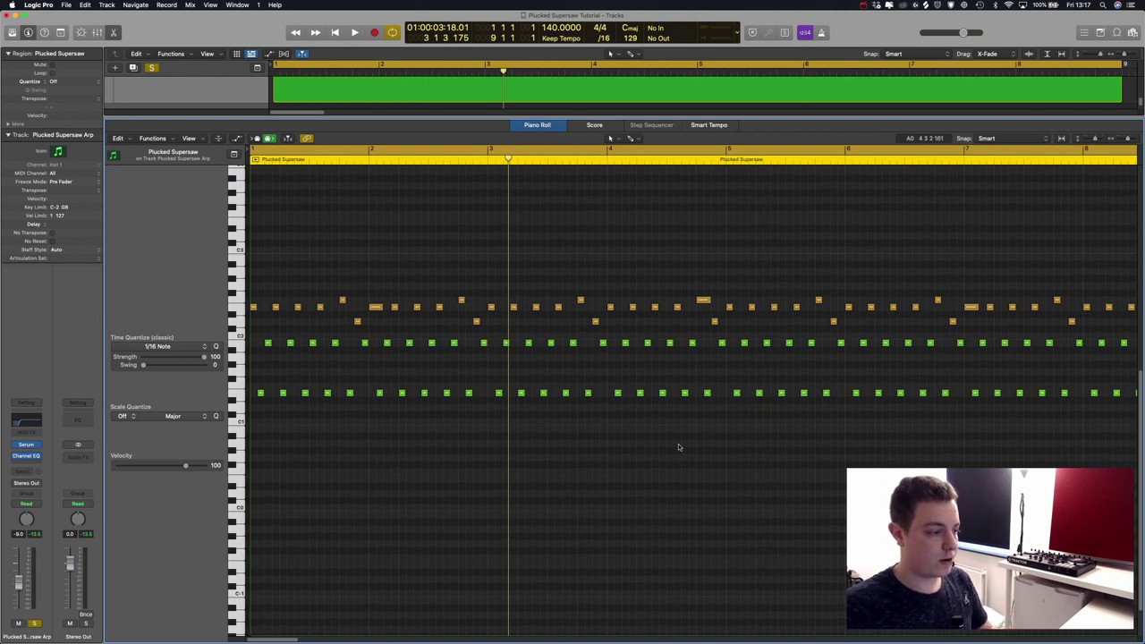
key("p")
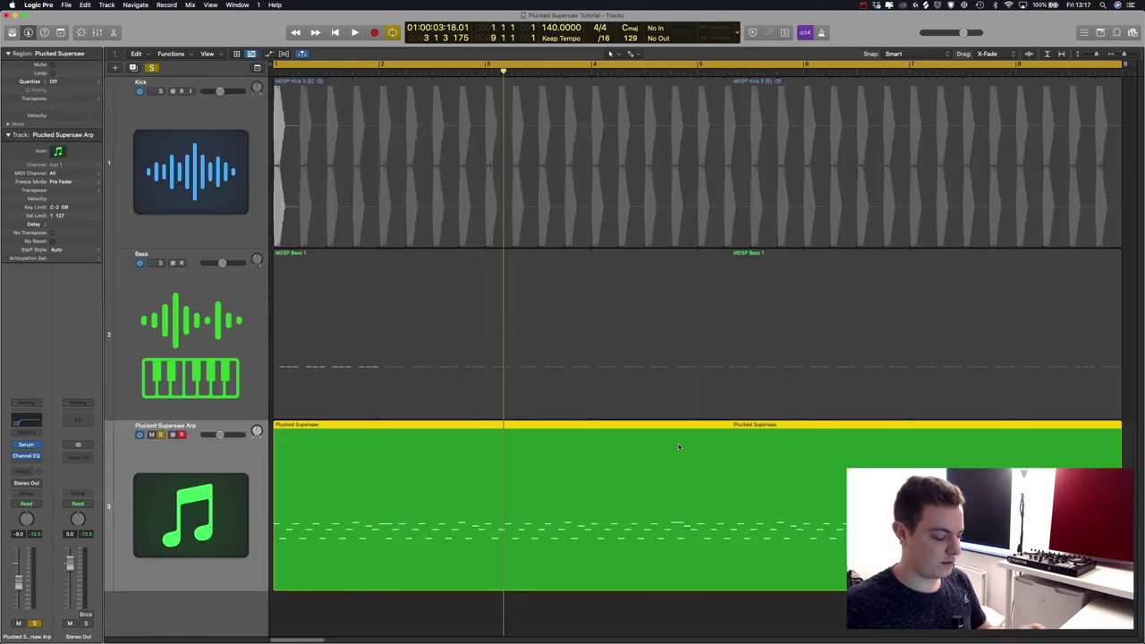
key("v")
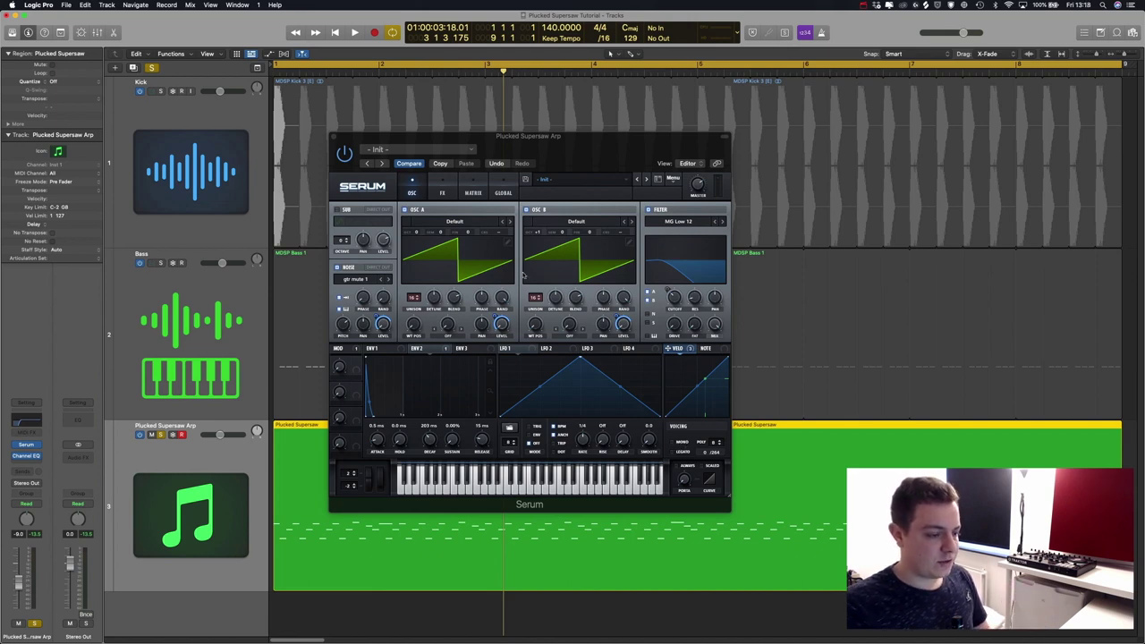
Enable the Tube distortion and phaser effects, and adjust the phaser's feedback
left_click(442, 183)
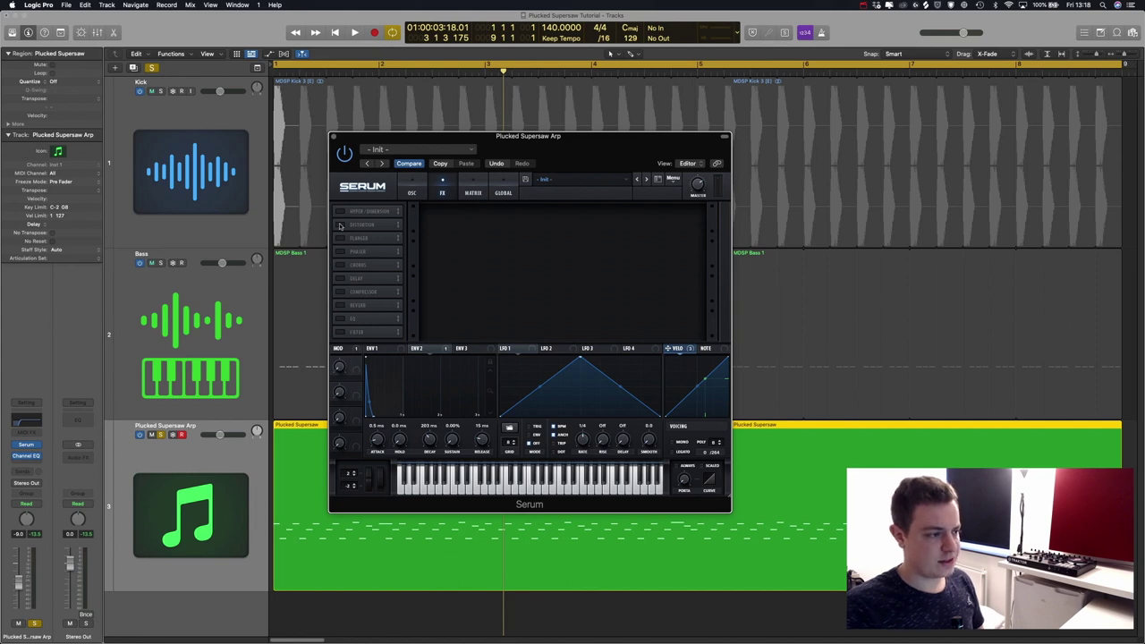
left_click(340, 226)
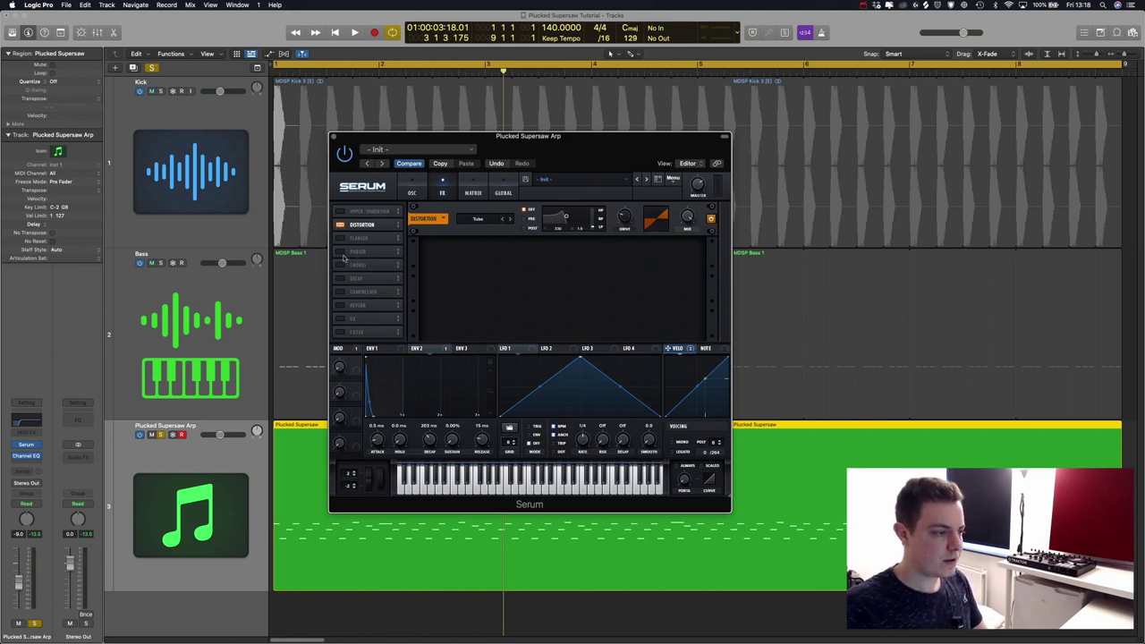
left_click(340, 254)
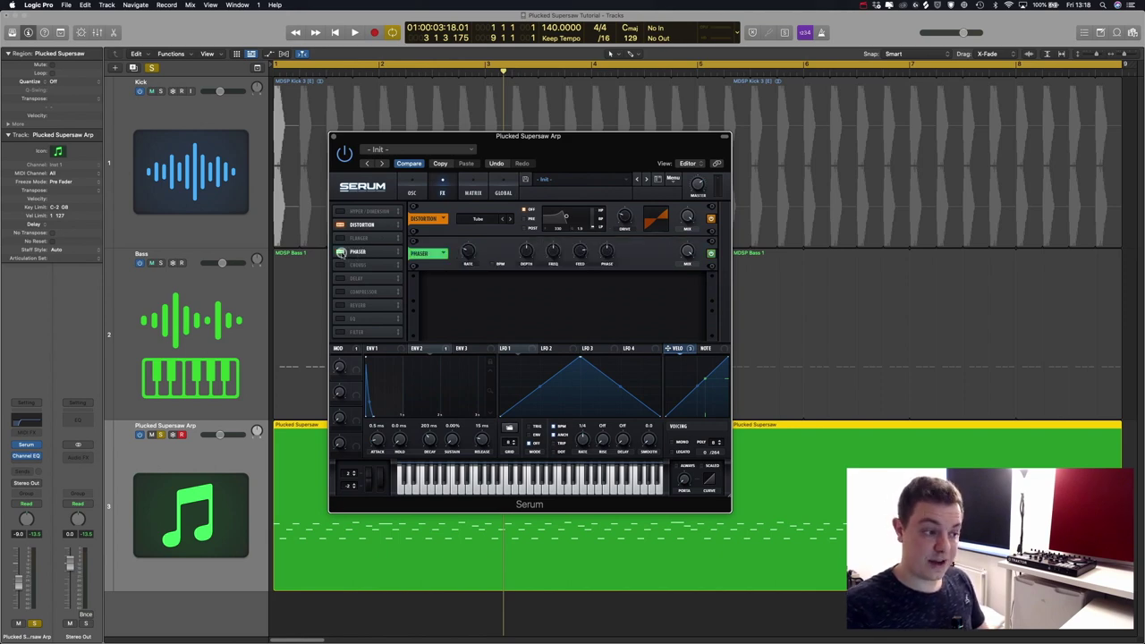
mouse_move(468, 267)
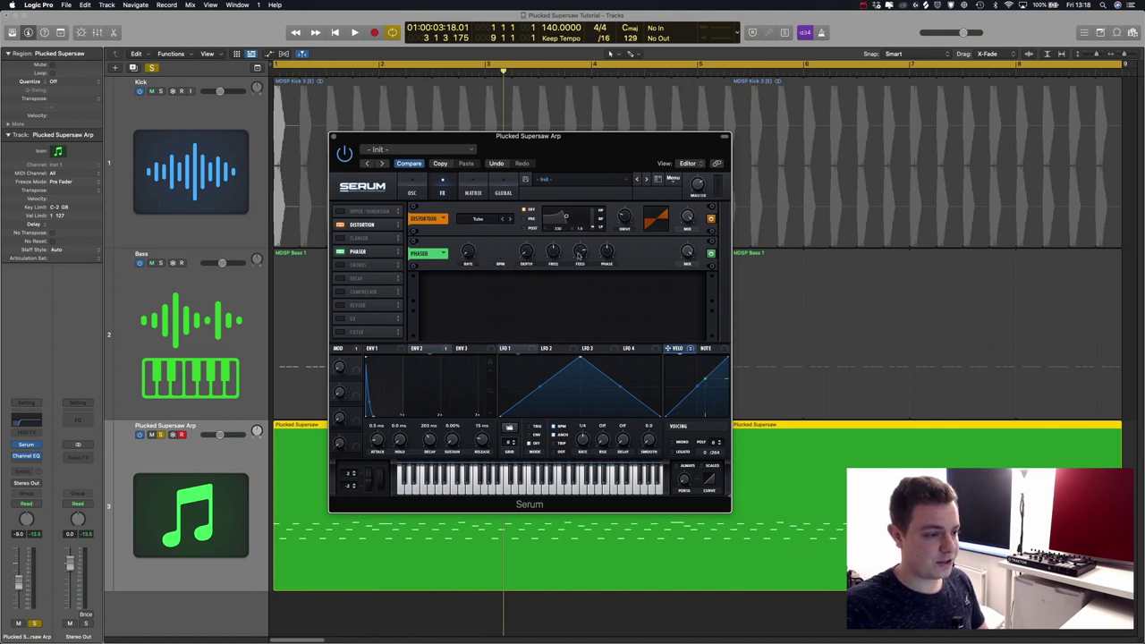
mouse_move(580, 266)
left_click_drag(580, 270, 582, 285)
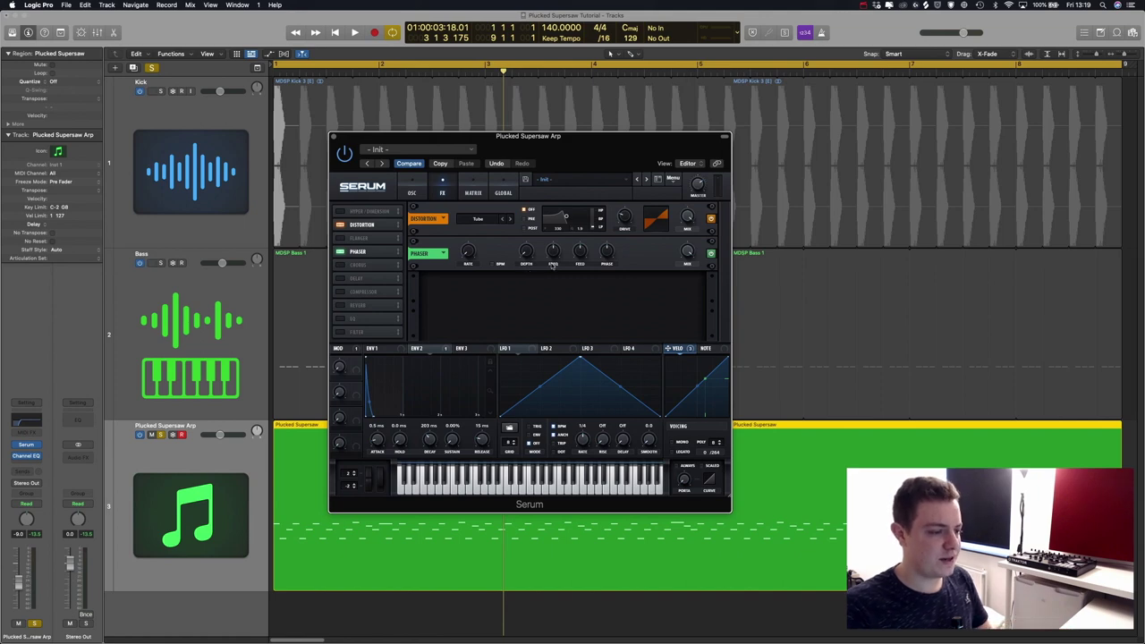
Lower the phaser's frequency and fine-tune it while auditioning the arp
mouse_move(557, 255)
left_mouse_down()
mouse_move(554, 279)
mouse_move(556, 251)
left_mouse_up()
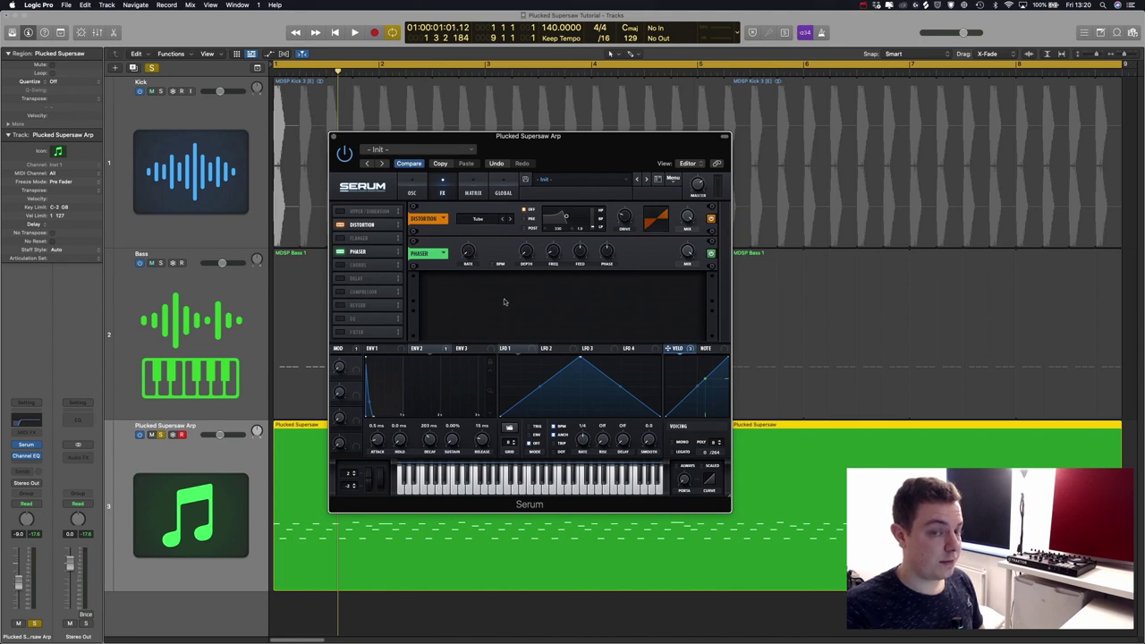
key("space")
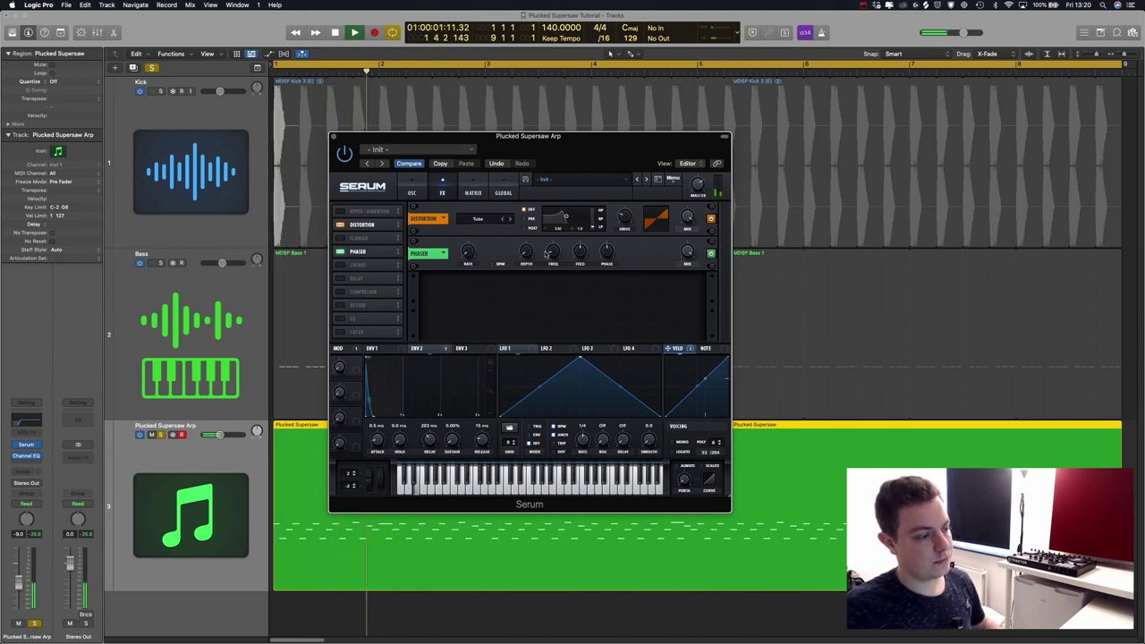
mouse_move(554, 249)
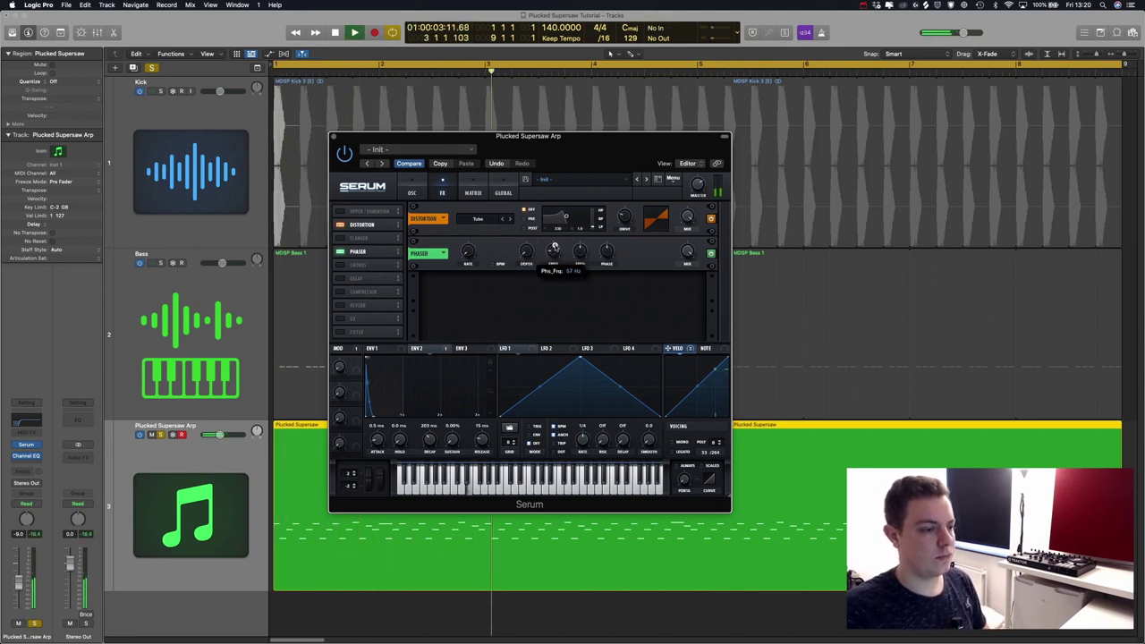
left_click_drag(554, 249, 557, 240)
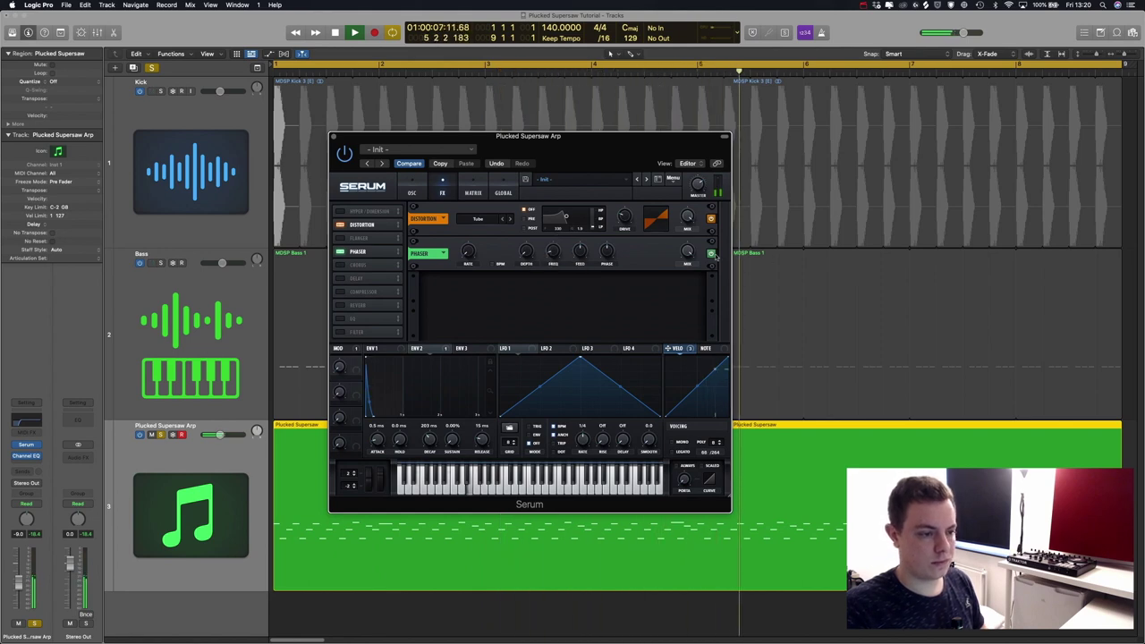
key("space")
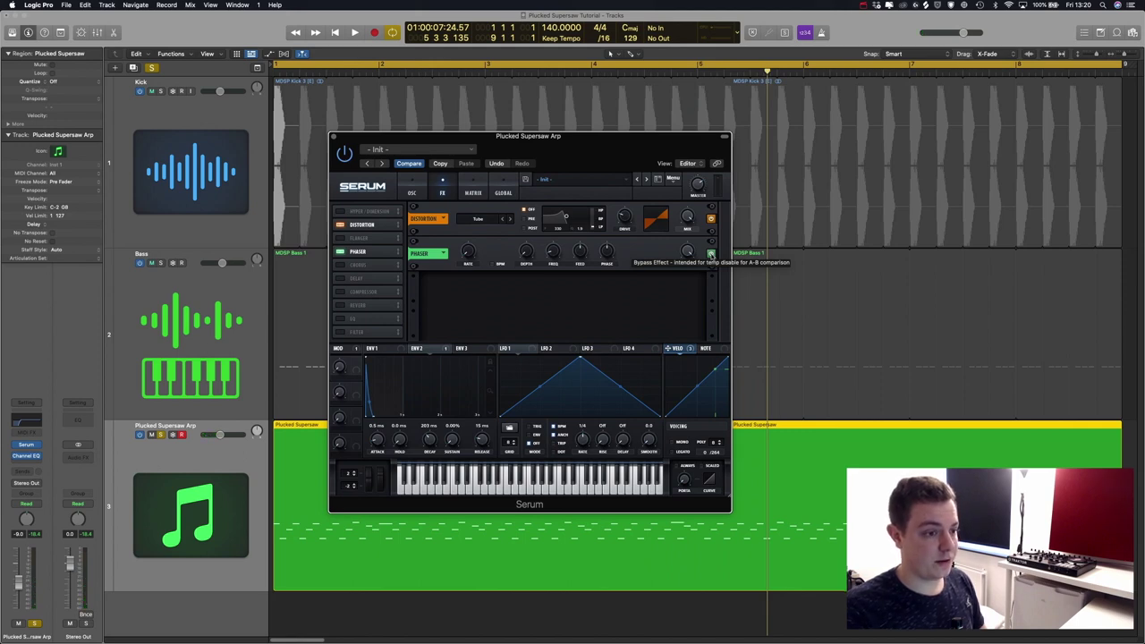
Compare the arp with the phaser bypassed and active, and reduce the phaser's wet mix
left_click(711, 254)
key("space")
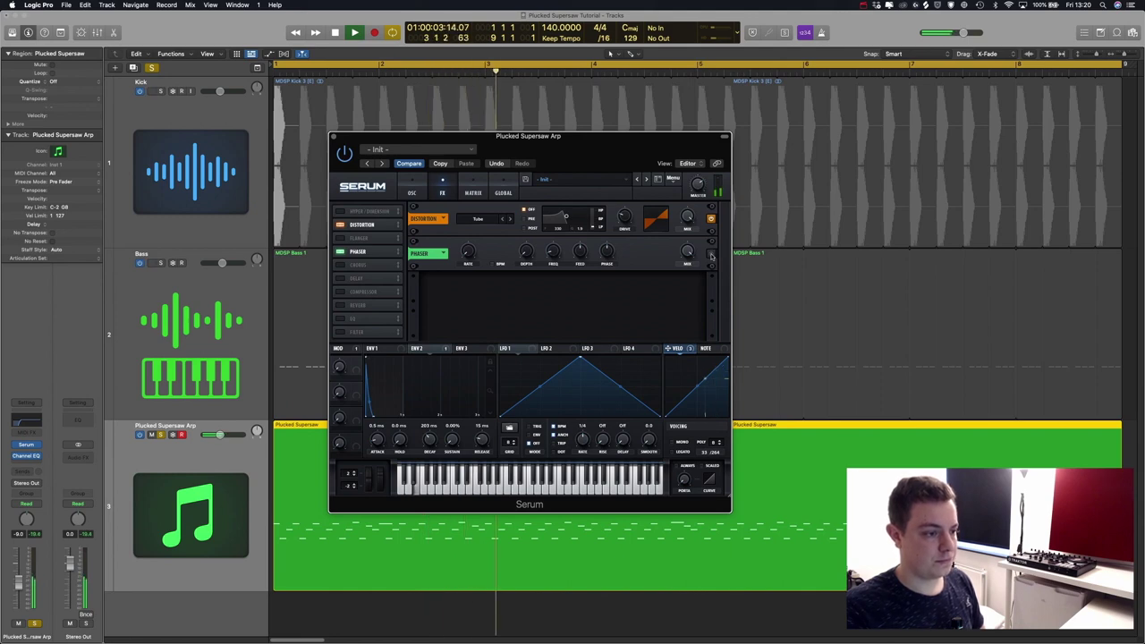
left_click(711, 255)
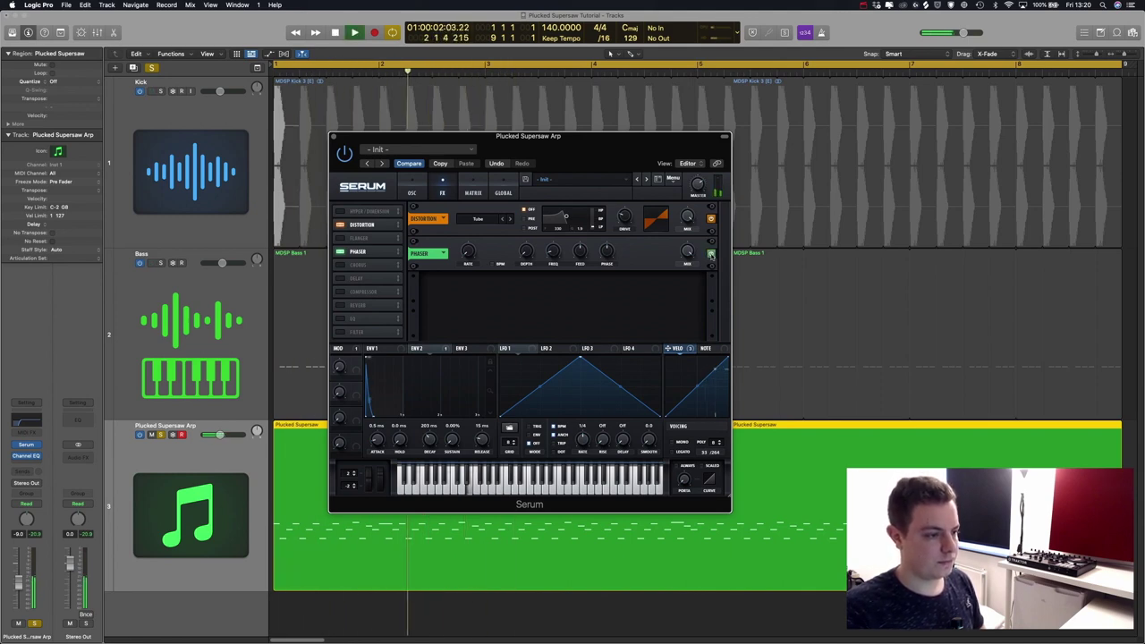
key("space")
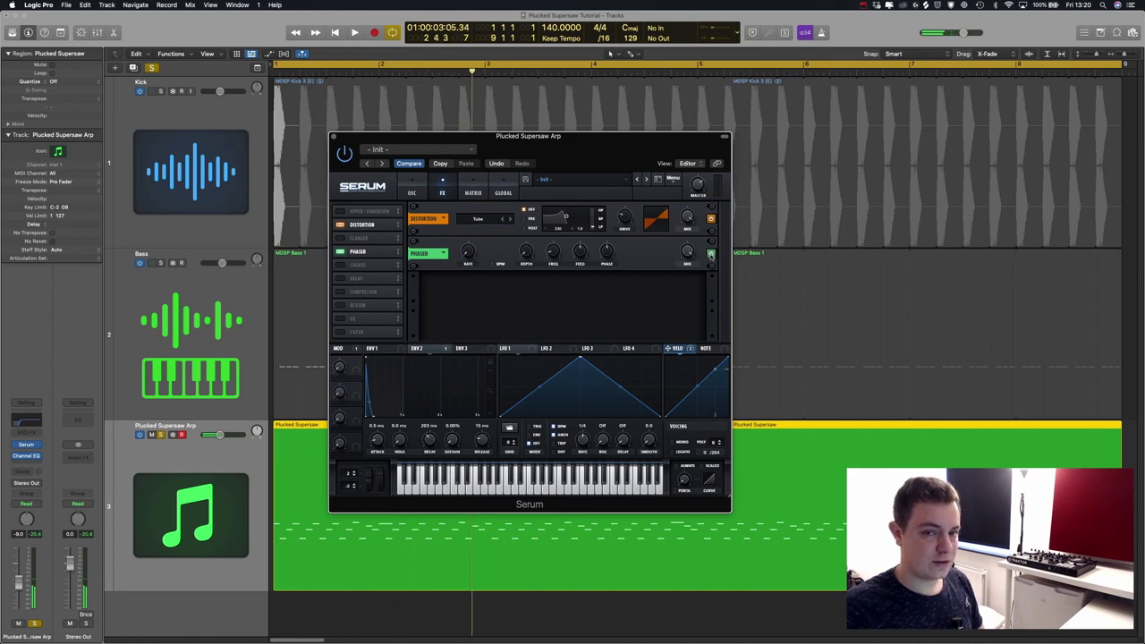
mouse_move(552, 257)
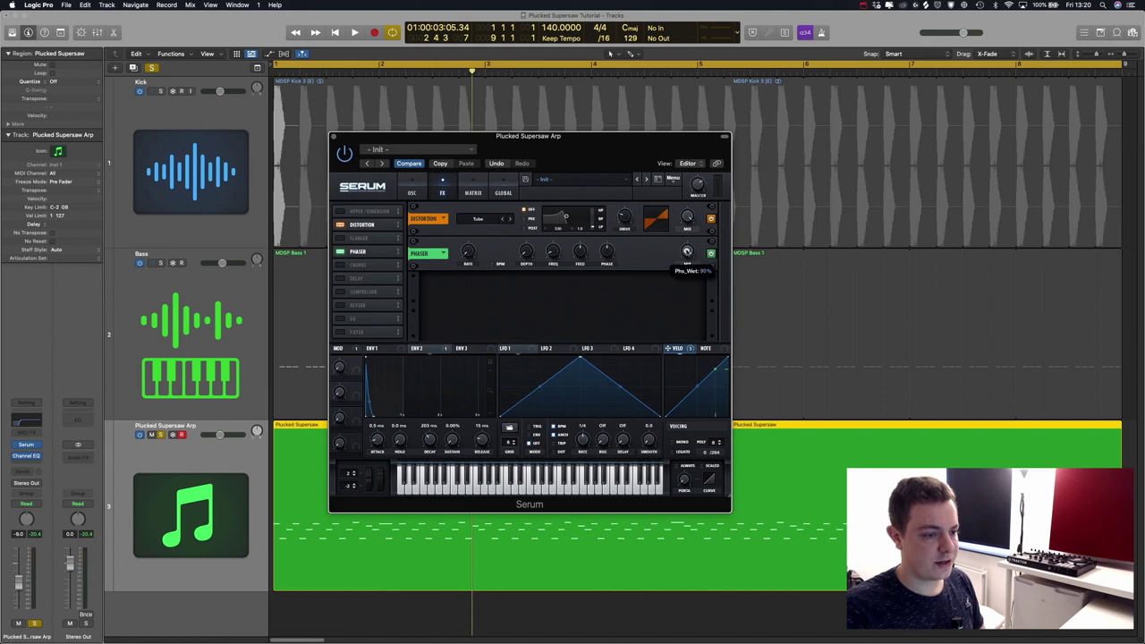
left_click_drag(686, 251, 682, 287)
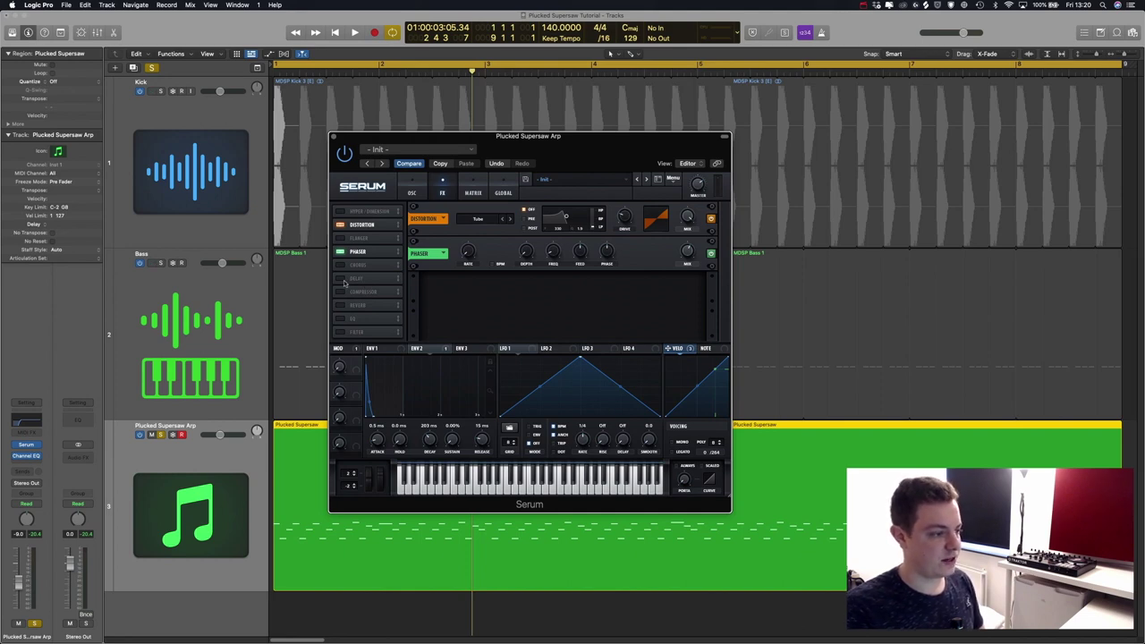
Enable the delay effect, set its left time to dotted 1/8, and reshape its filter
left_click(341, 280)
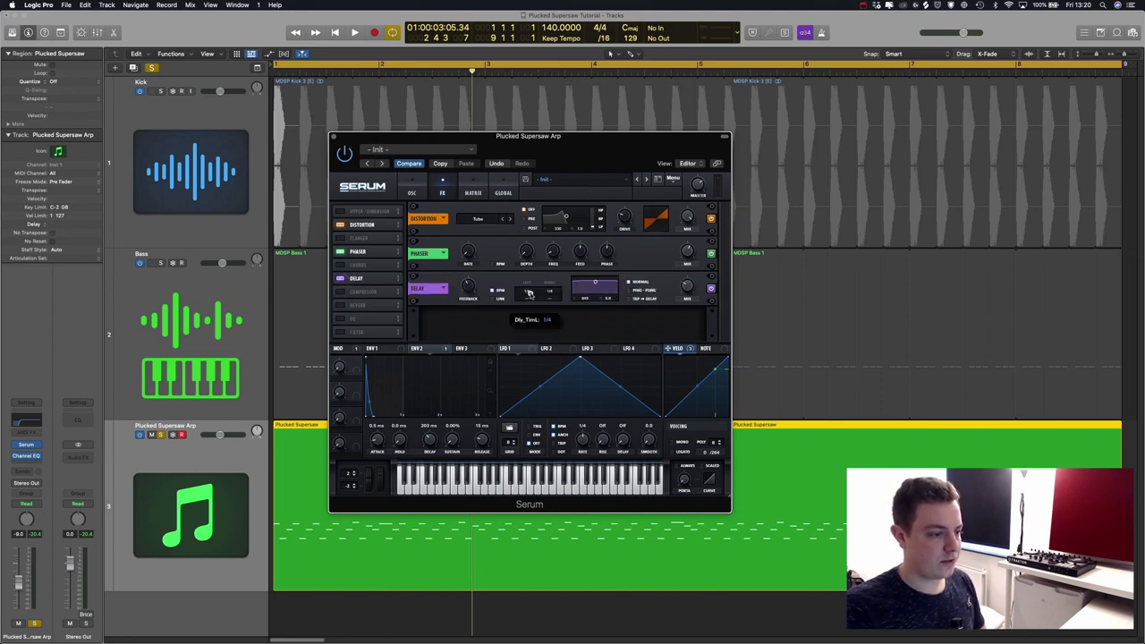
left_click_drag(528, 293, 529, 299)
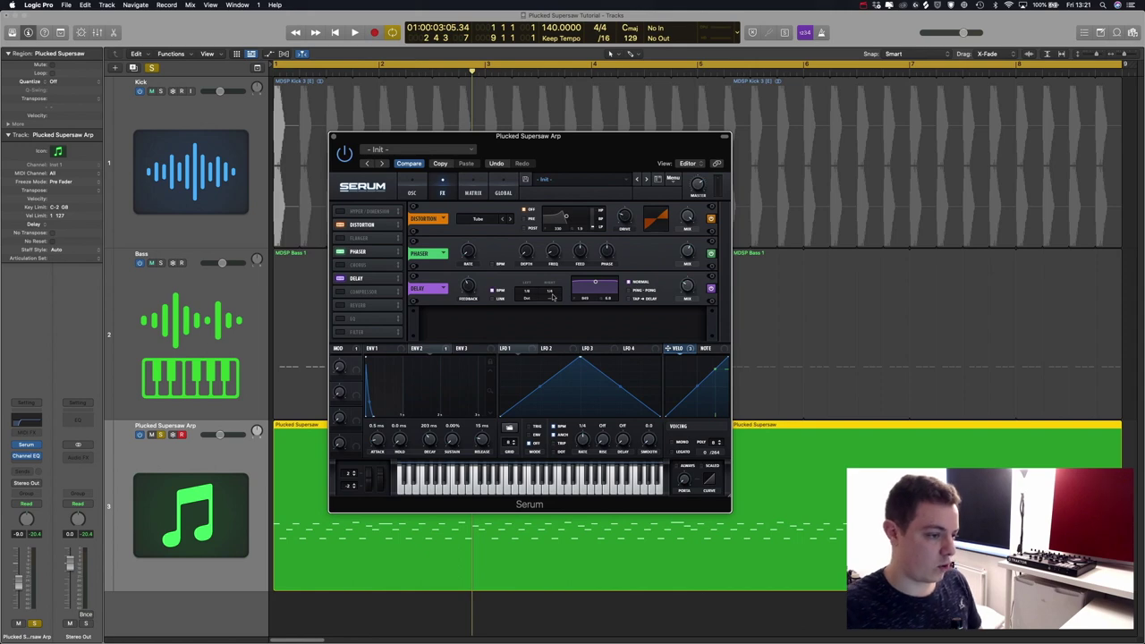
left_click_drag(608, 302, 583, 345)
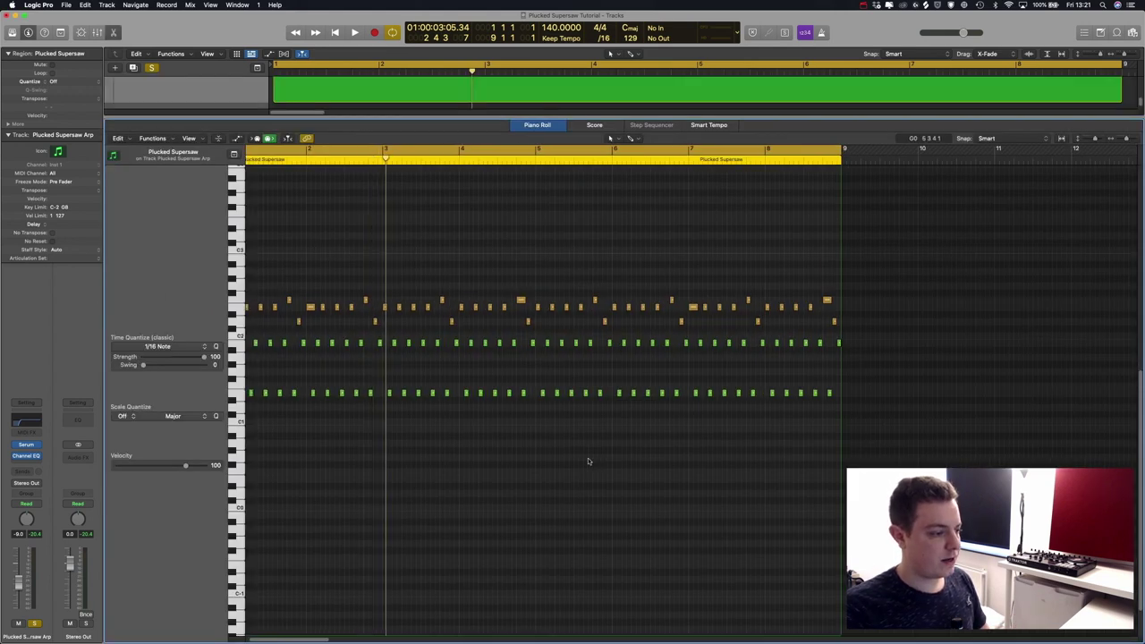
Examine the Plucked Supersaw notes in the piano roll, and audition the arp with the delay in Serum
scroll(588, 460, "left", 2)
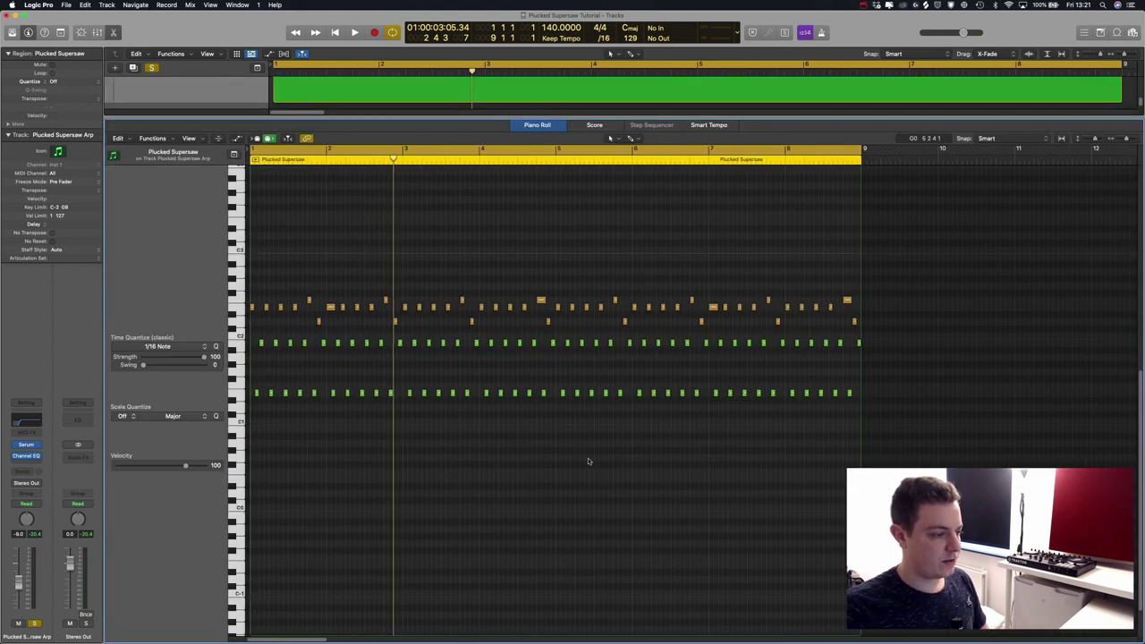
scroll(588, 461, "down", 1)
scroll(588, 461, "up", 5)
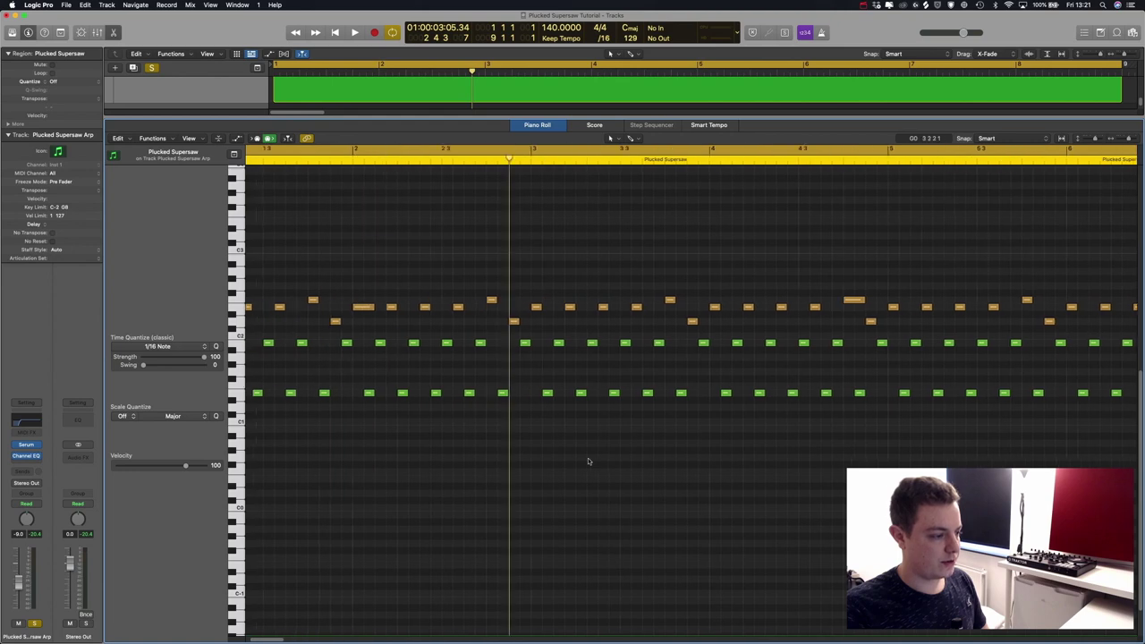
key("p")
key("v")
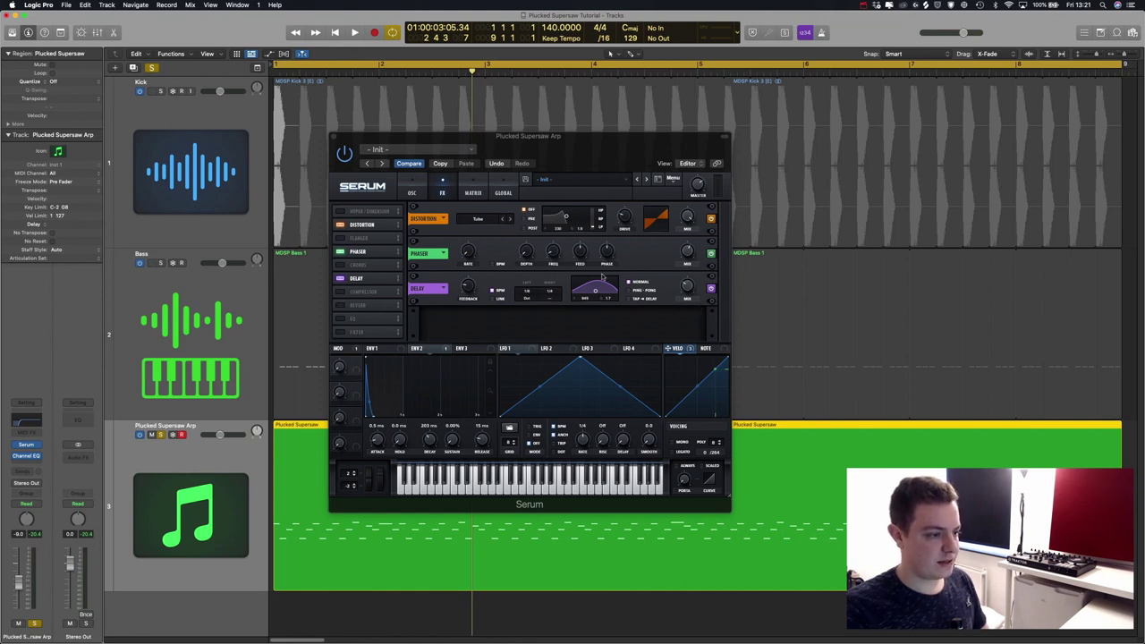
key("space")
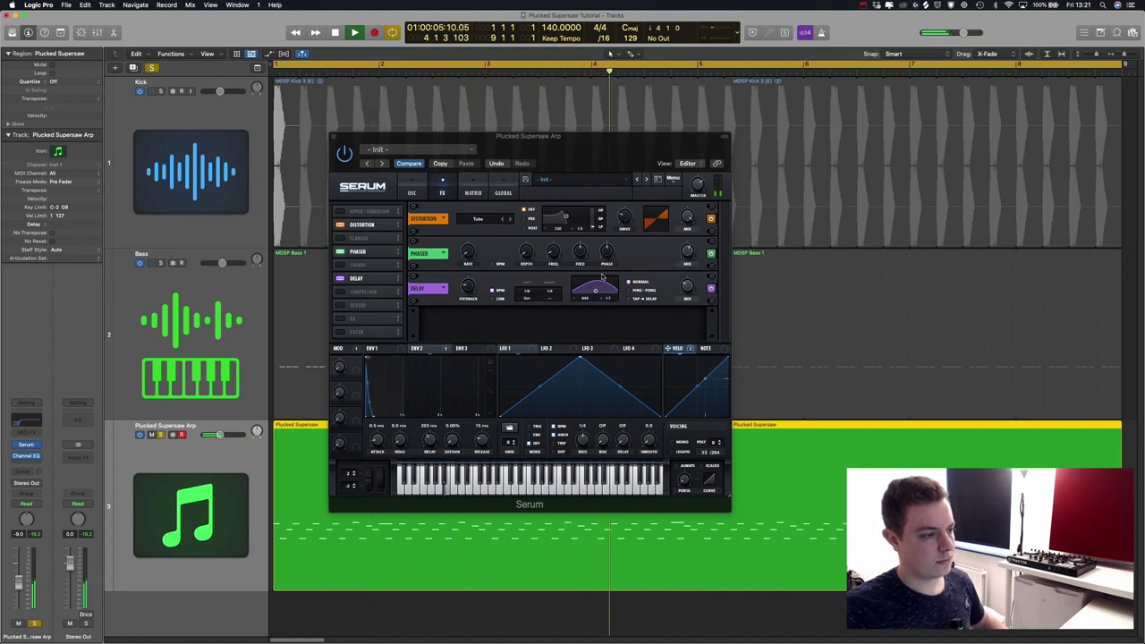
key("space")
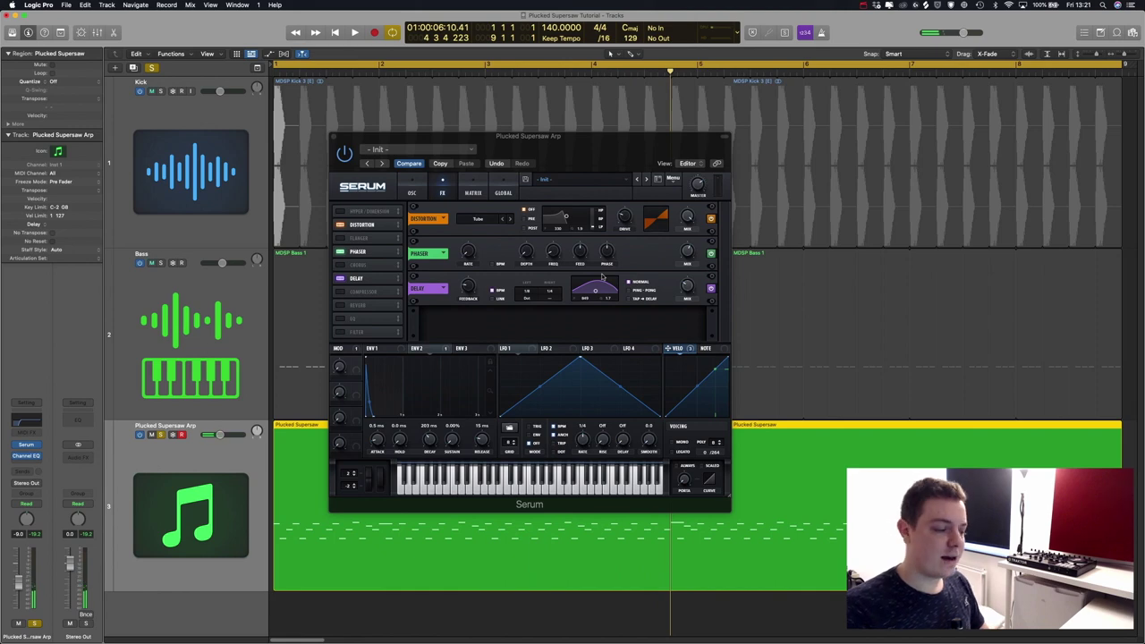
Enable the Hall reverb, adjust its decay and raise its low cut, and audition the arp
left_click(339, 306)
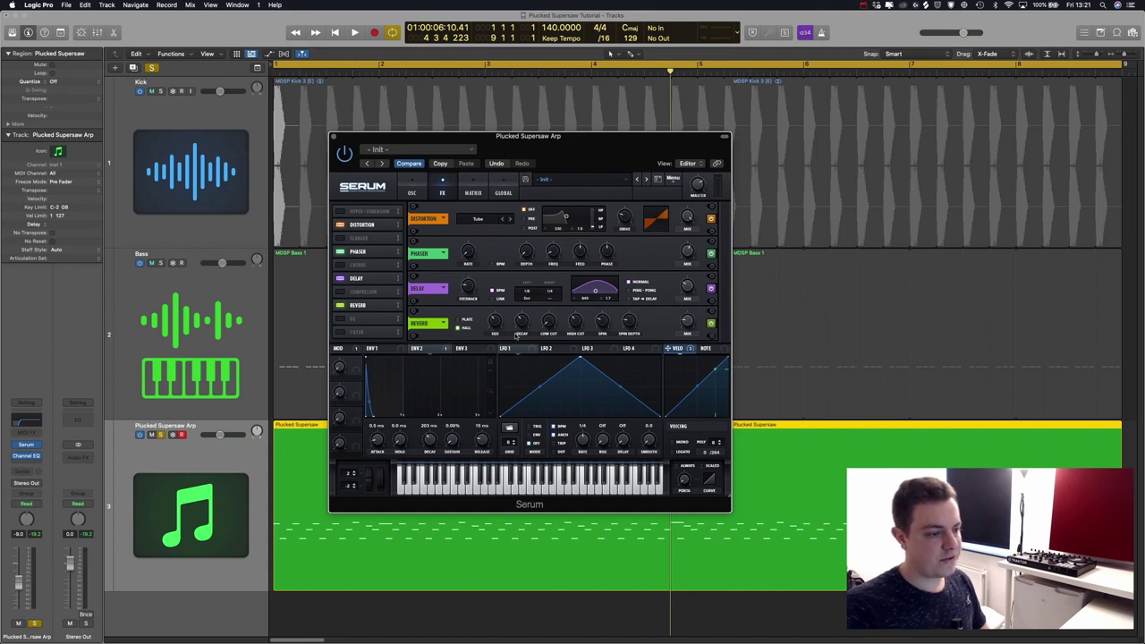
mouse_move(522, 322)
left_click_drag(522, 322, 520, 322)
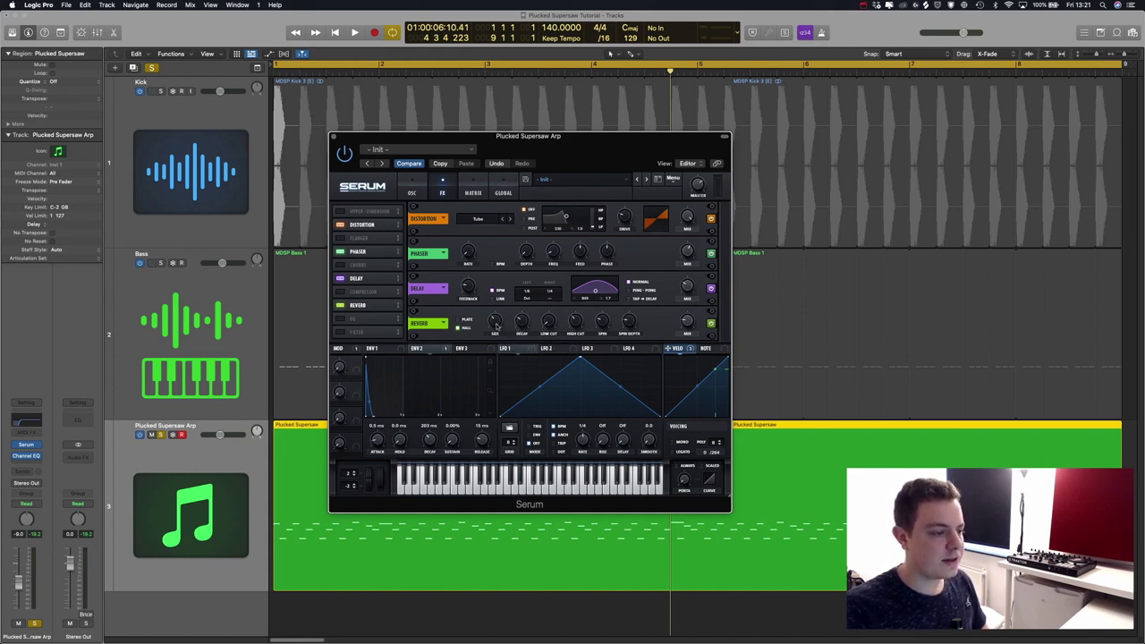
mouse_move(494, 327)
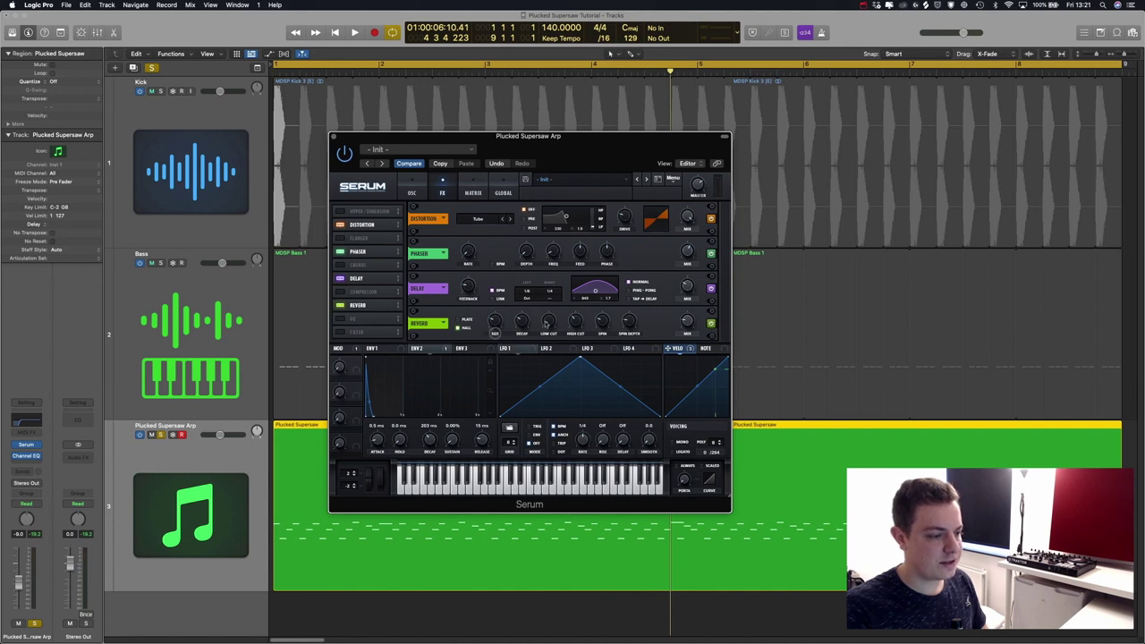
left_click_drag(548, 322, 548, 304)
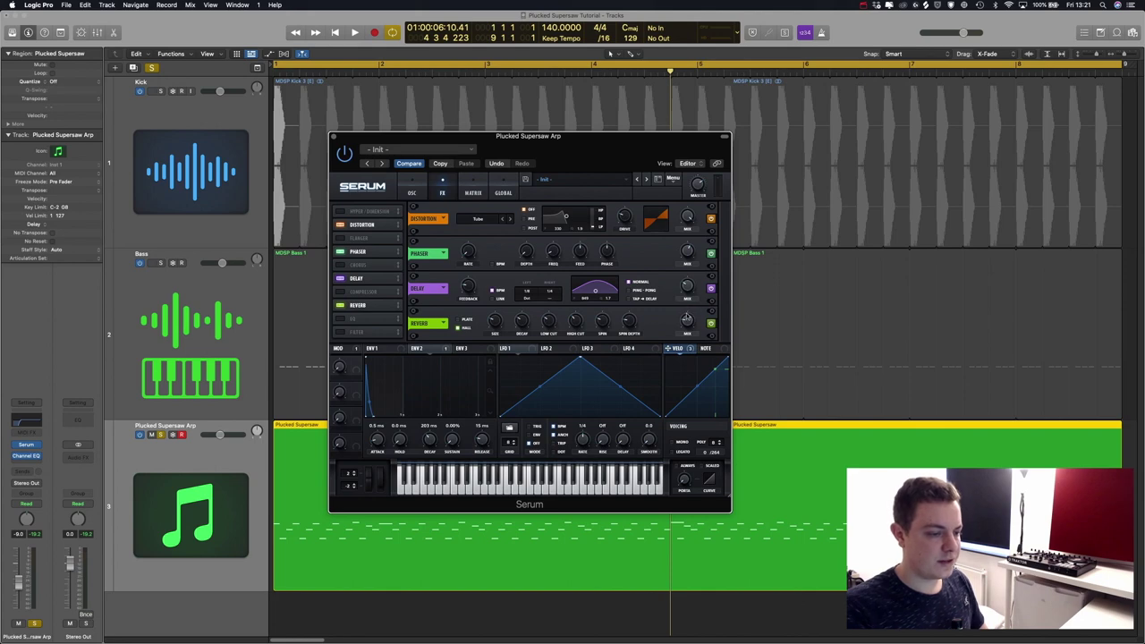
mouse_move(687, 319)
key("space")
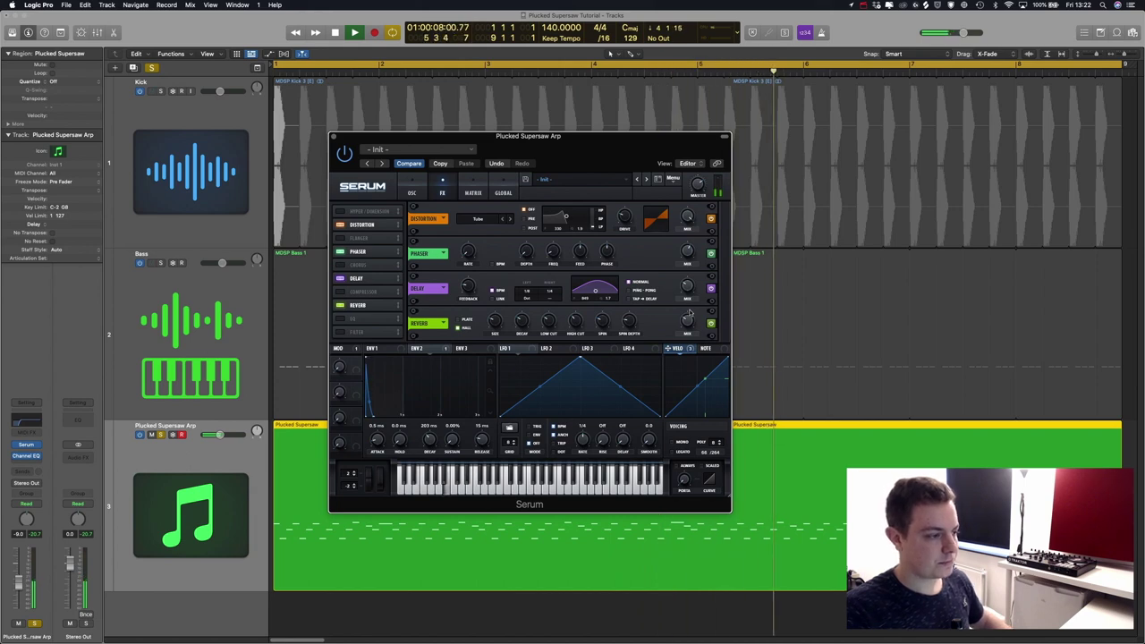
key("space")
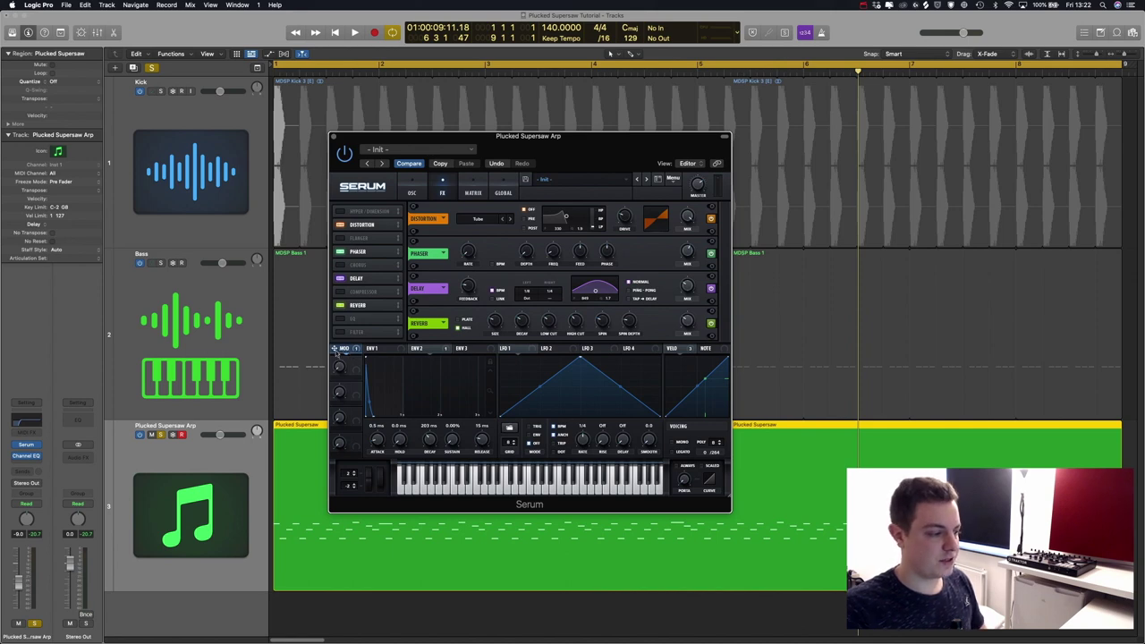
Assign the mod wheel to the phaser's frequency, and audition the arp
left_click_drag(335, 348, 553, 253)
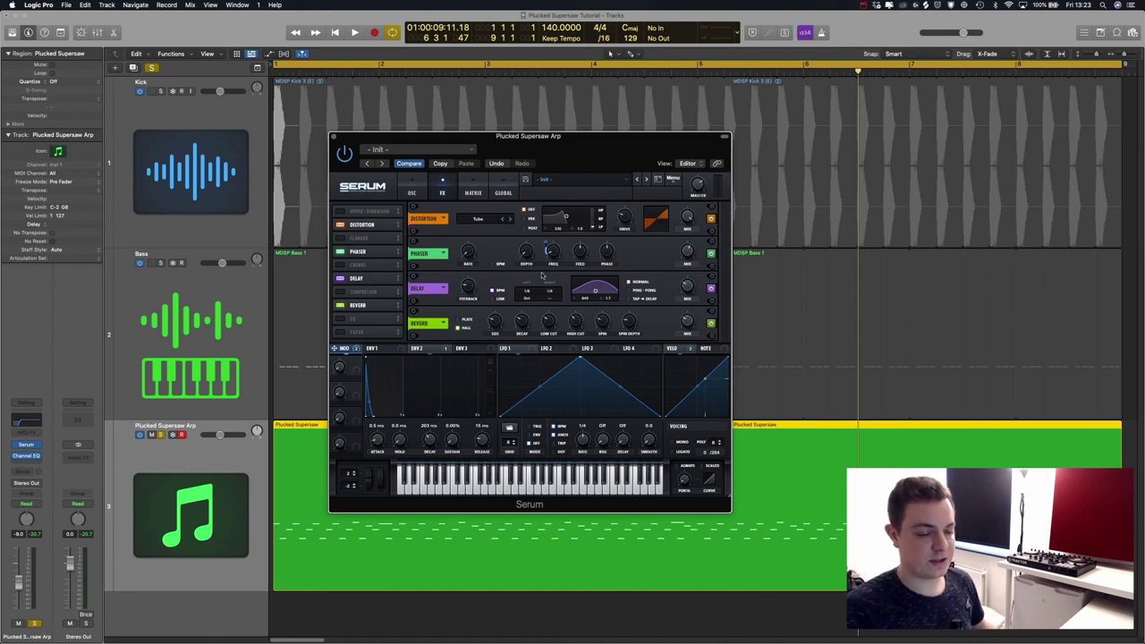
key("space")
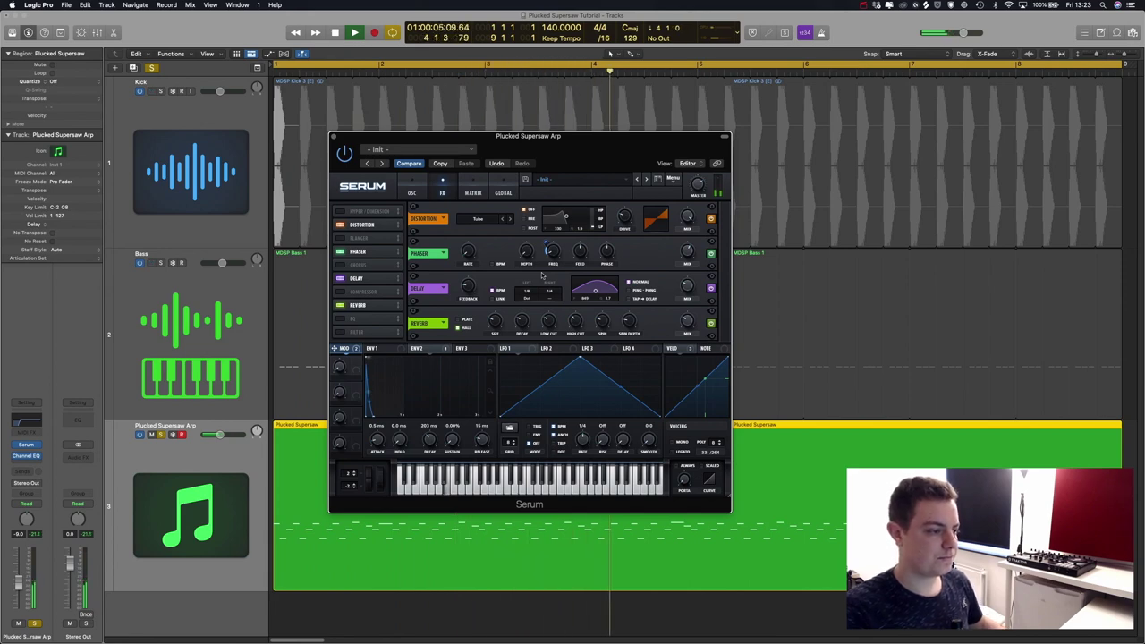
key("space")
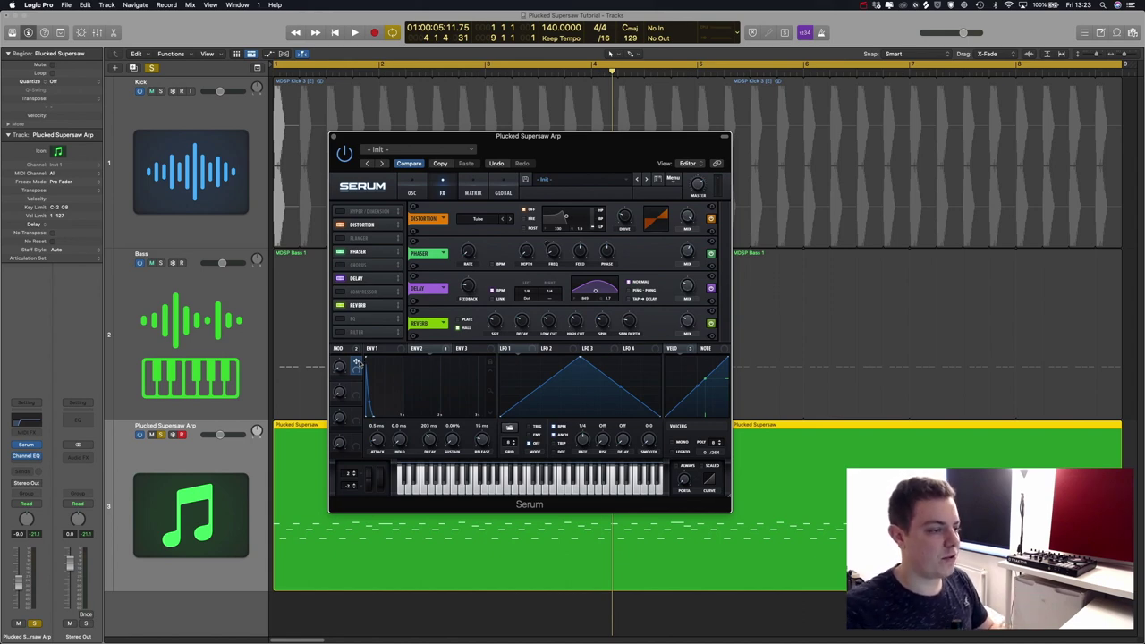
left_click(412, 193)
left_click(440, 192)
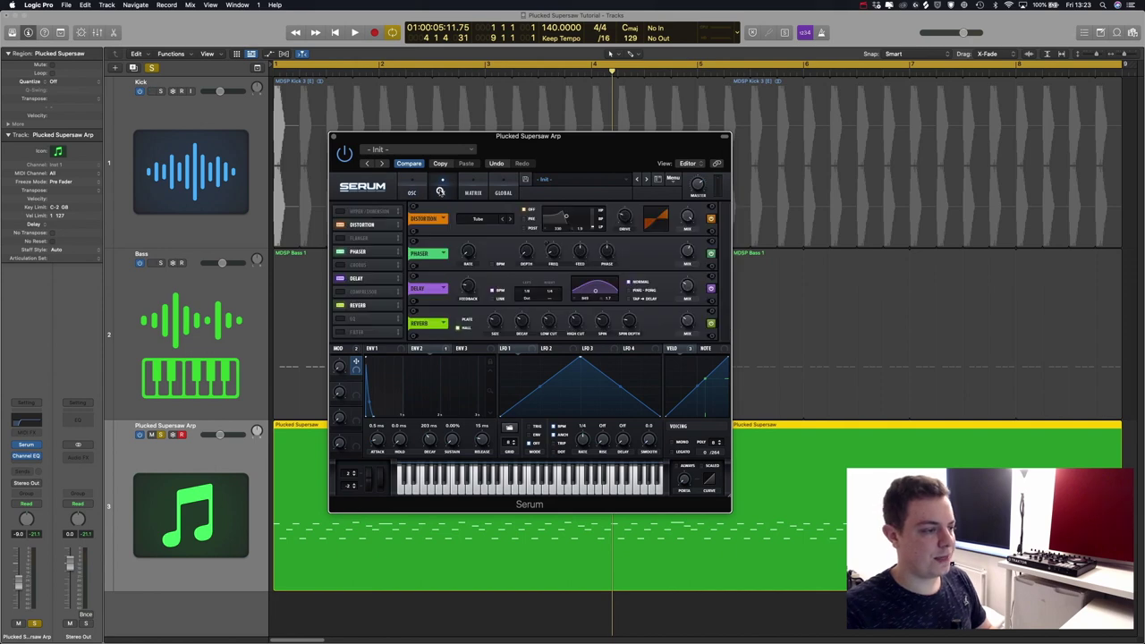
left_click(412, 191)
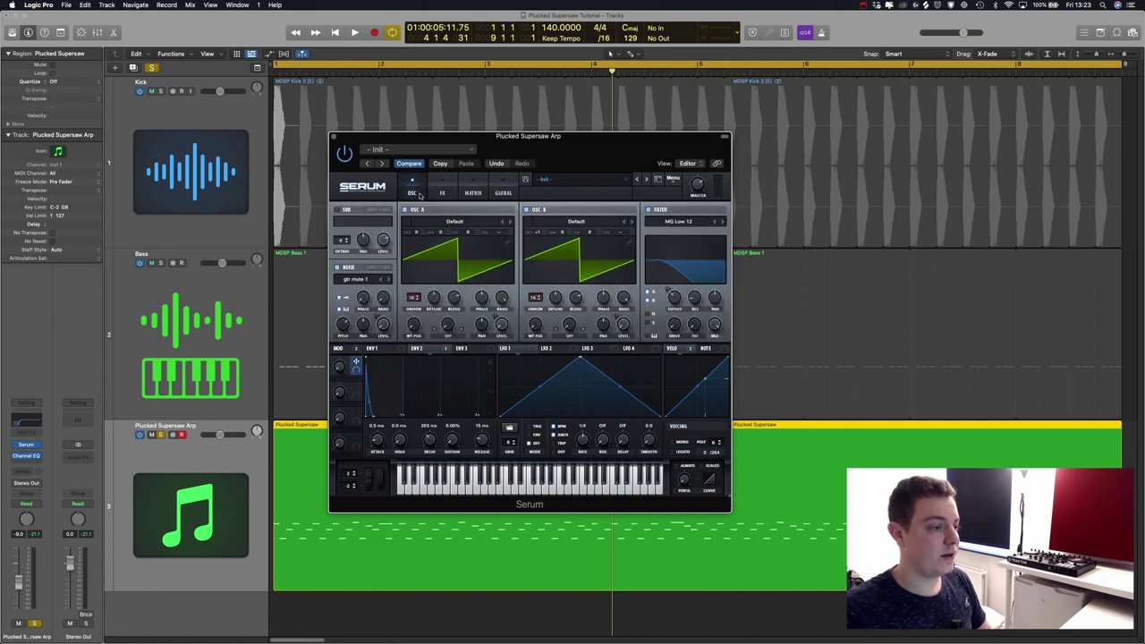
left_click(441, 192)
left_click(412, 192)
left_click(441, 192)
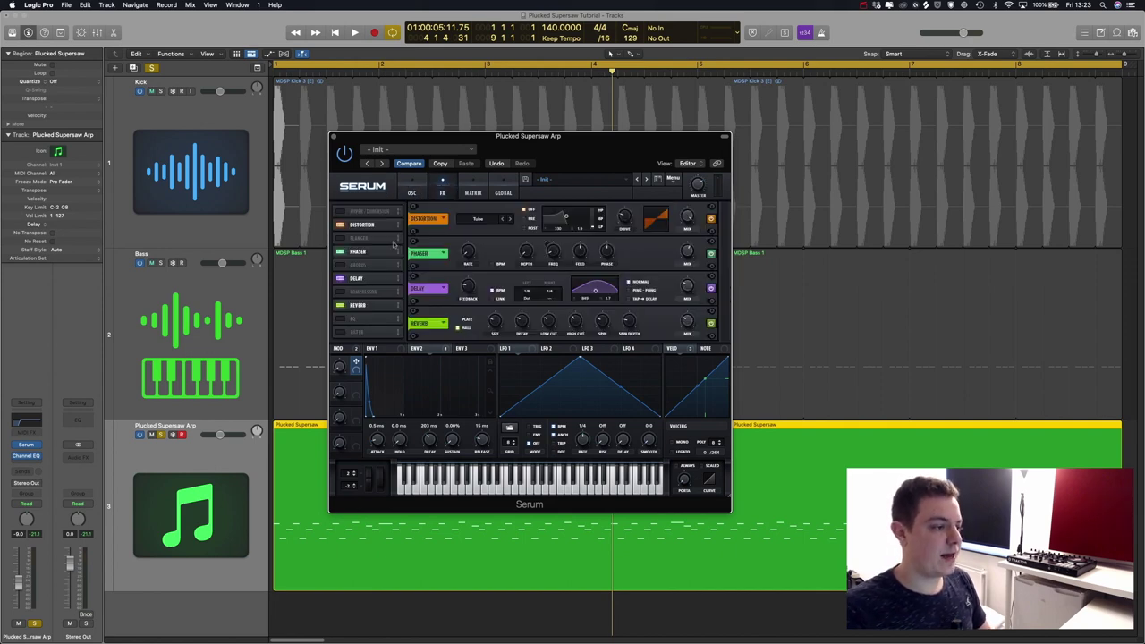
Set oscillator B's warp mode to FM (from A), and assign Macro 1 to the warp amount
left_click(417, 194)
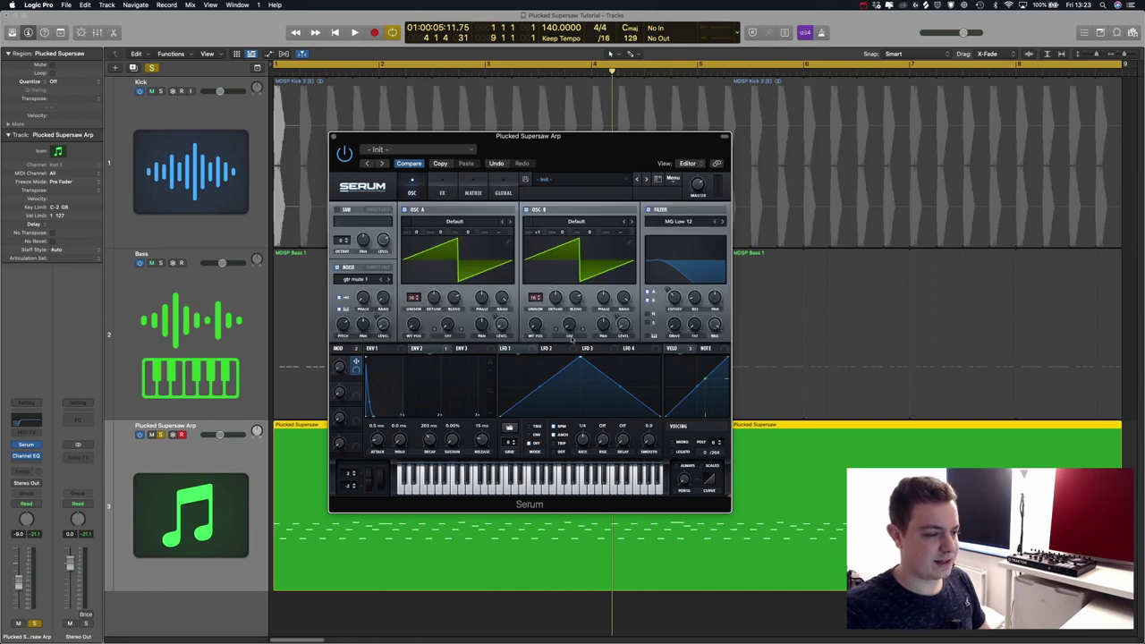
left_click(571, 336)
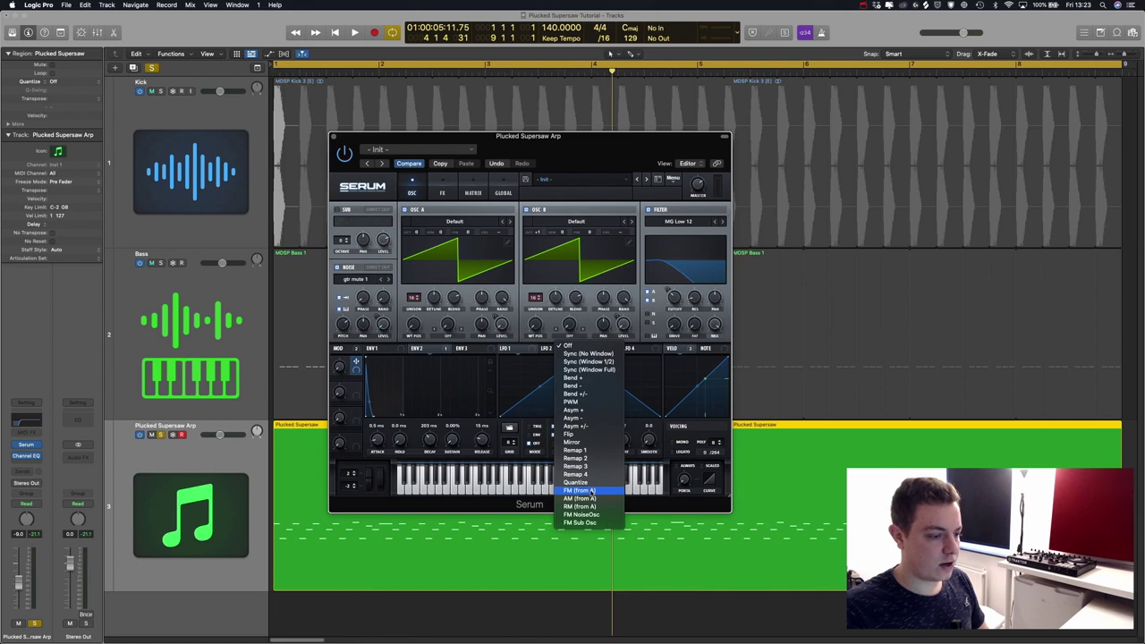
left_click(581, 490)
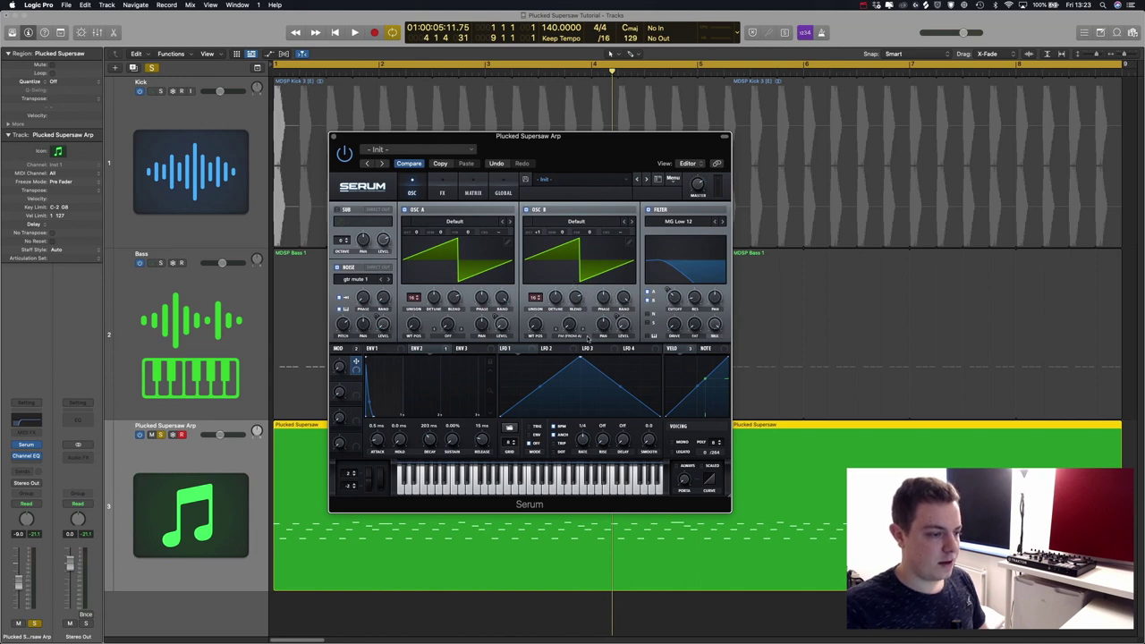
left_click_drag(355, 364, 568, 326)
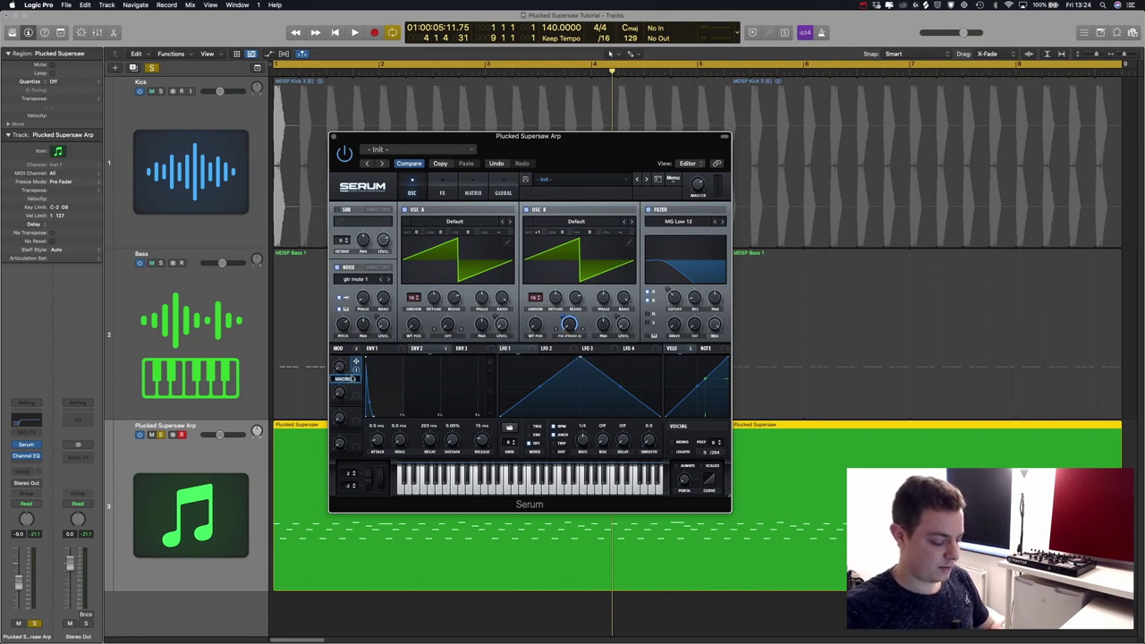
Rename Macro 1 as FM, and audition the arp while sweeping the macro
double_click(345, 378)
type("FM")
key("Escape")
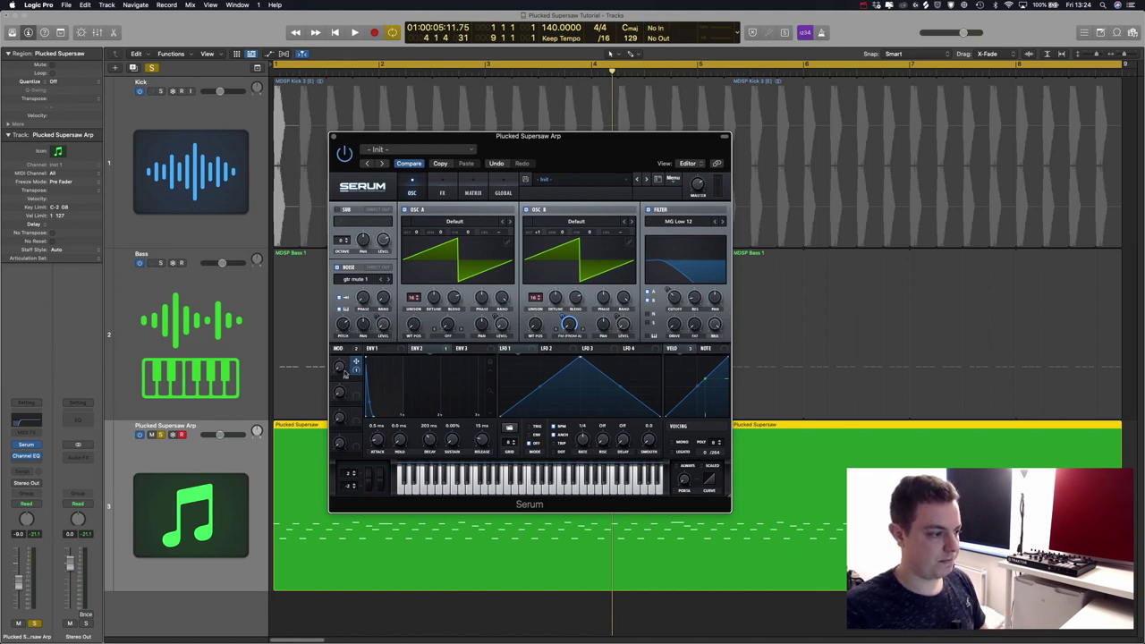
key("space")
left_click_drag(338, 366, 348, 397)
key("space")
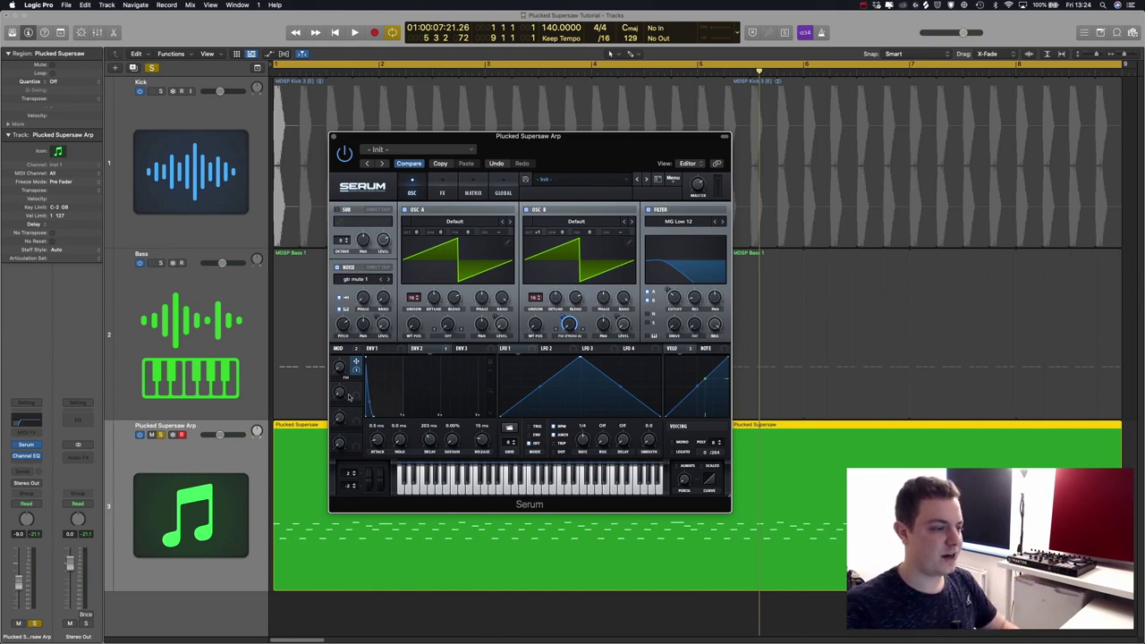
Enable a flanger placed after the phaser, with BPM sync on, and adjust its rate and feedback
left_click(441, 189)
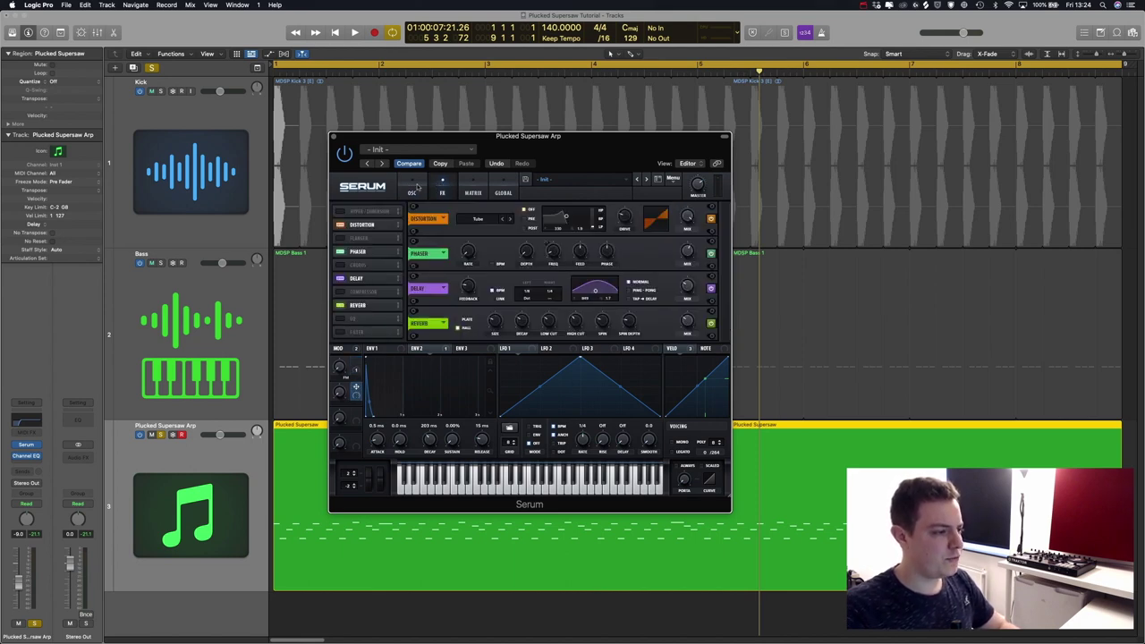
left_click(340, 238)
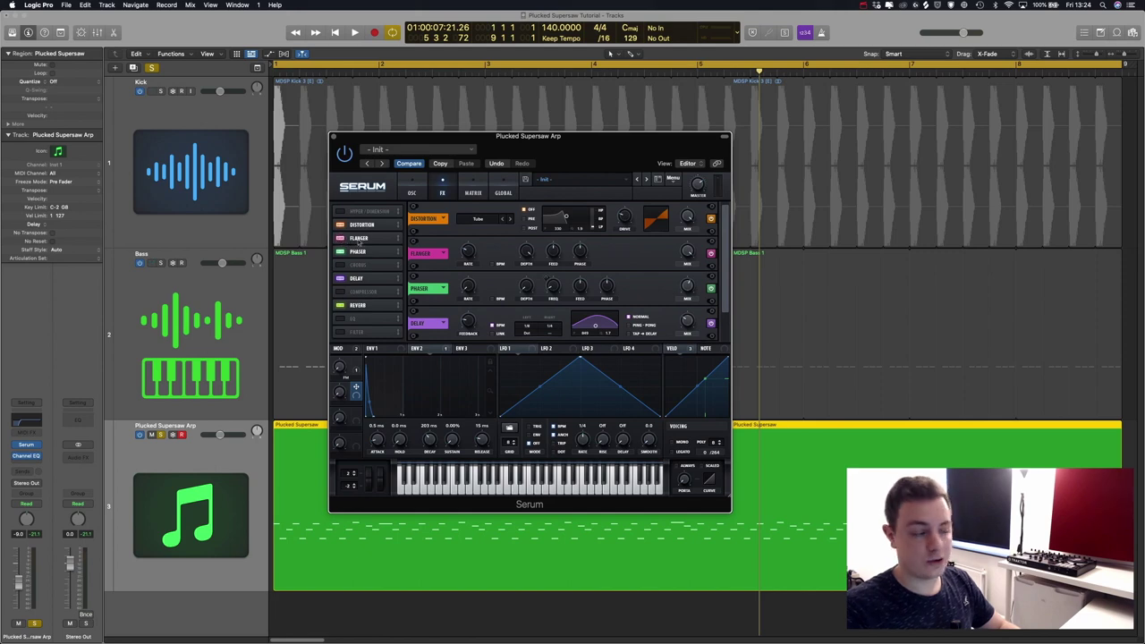
left_click_drag(359, 240, 364, 257)
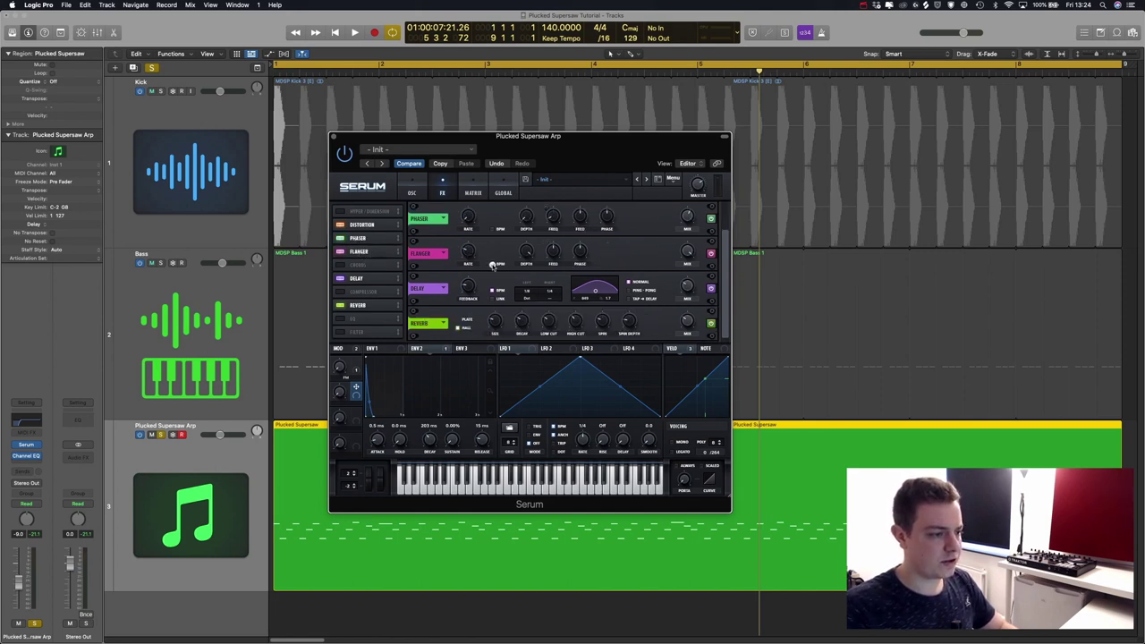
left_click_drag(467, 253, 466, 264)
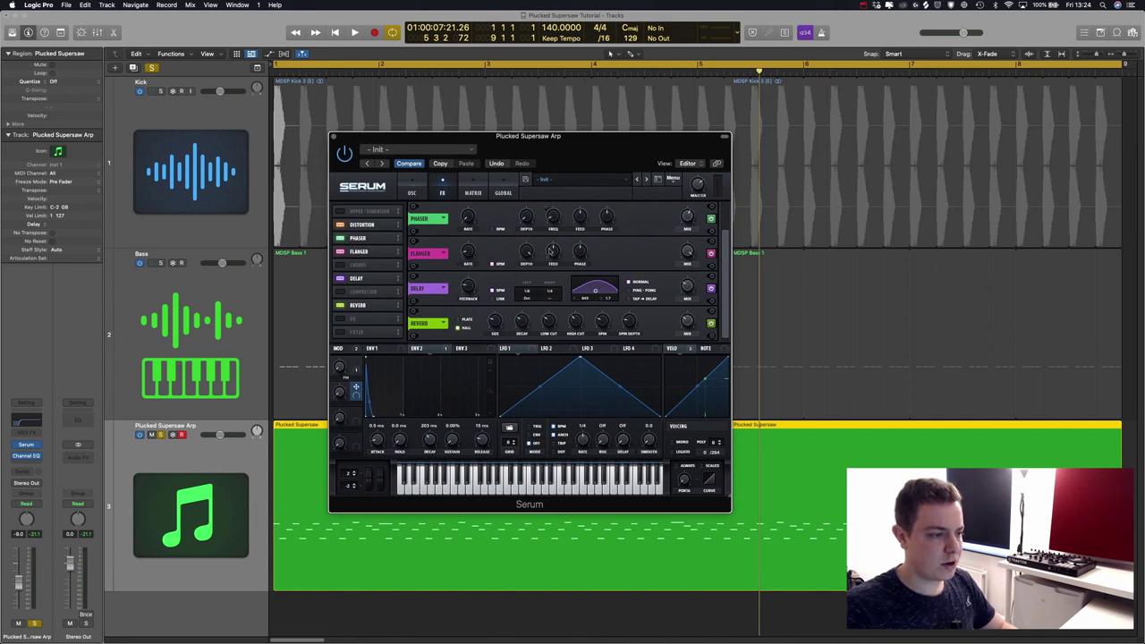
left_click_drag(552, 254, 567, 224)
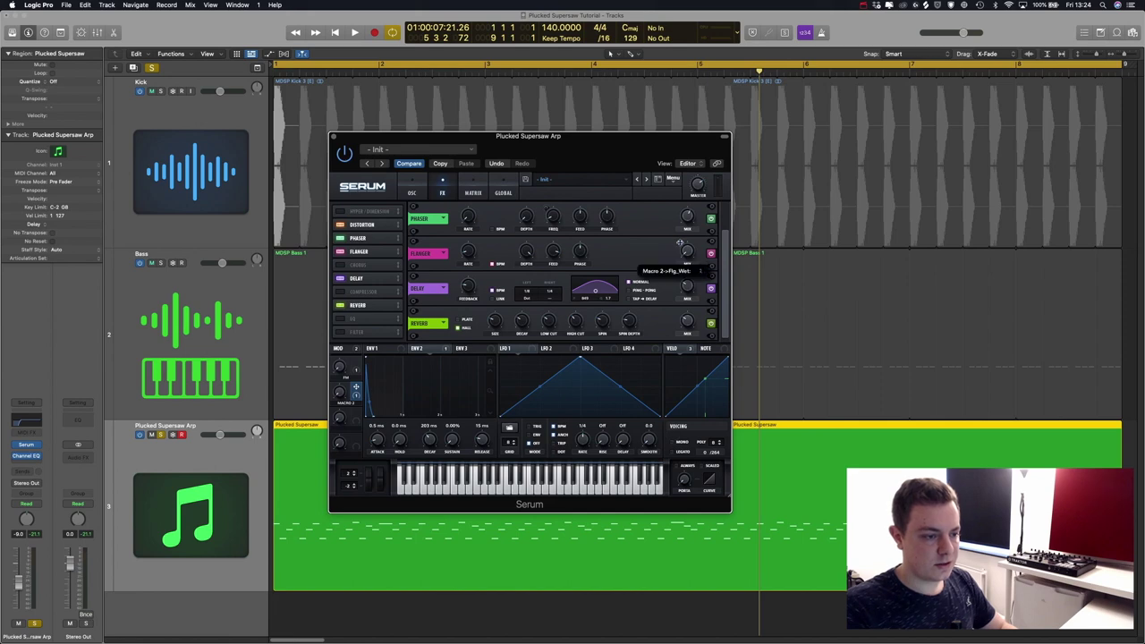
Assign Macro 2 to the flanger's mix, and audition the arp while sweeping the macro
left_click_drag(680, 242, 705, 170)
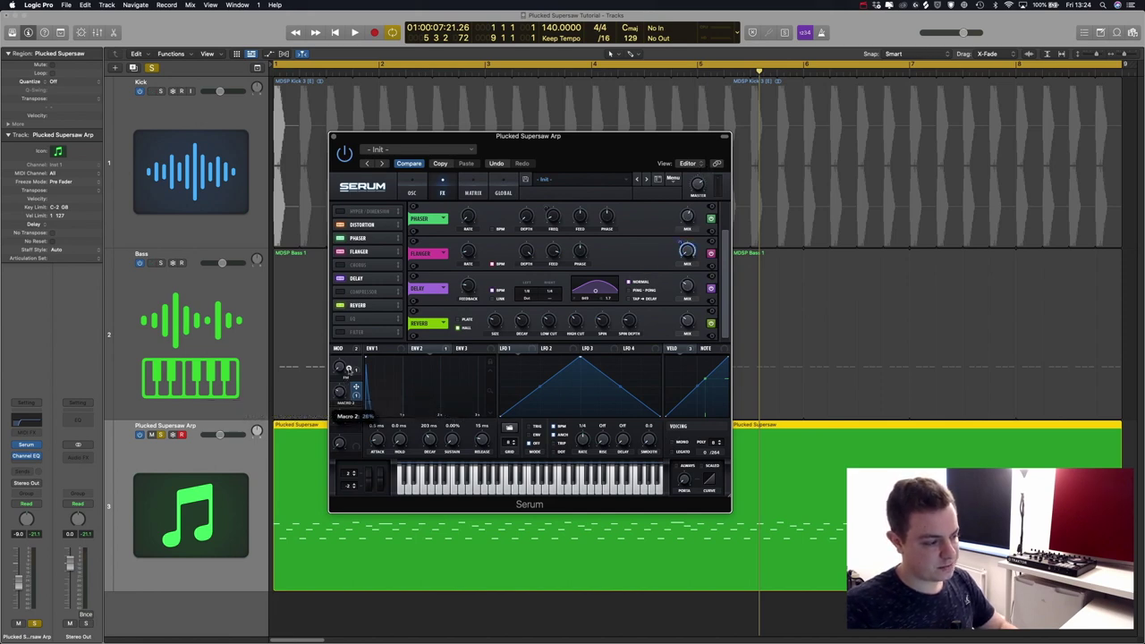
left_click_drag(342, 396, 377, 319)
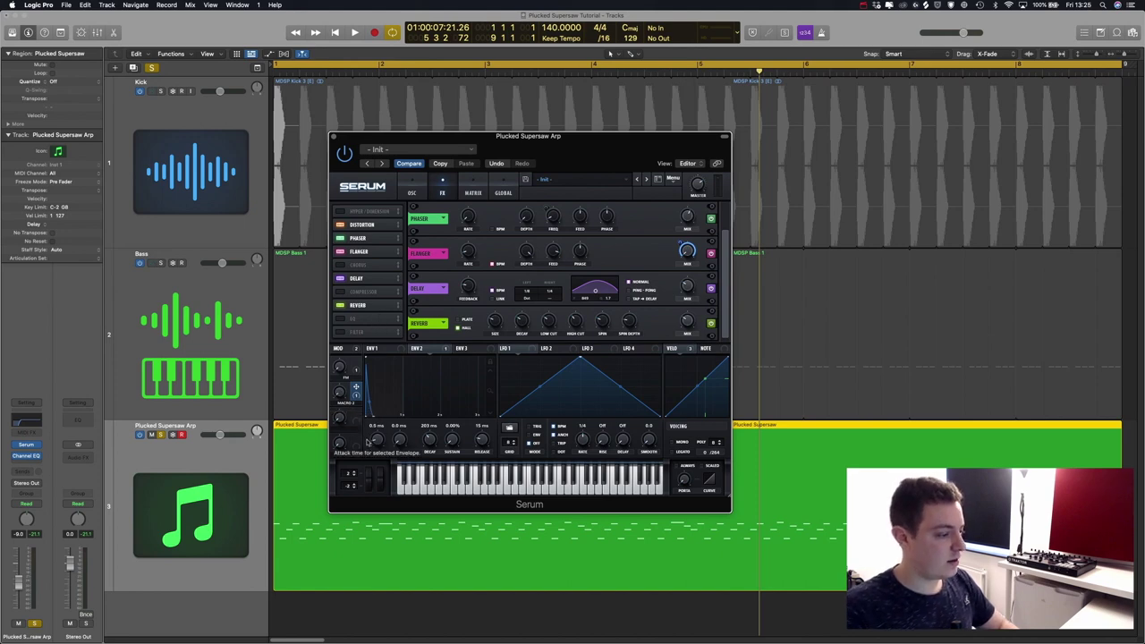
key("space")
mouse_move(343, 400)
left_mouse_down()
mouse_move(363, 320)
mouse_move(355, 387)
left_mouse_up()
key("space")
Rename Macro 2 as FLANGER
type("FLAN")
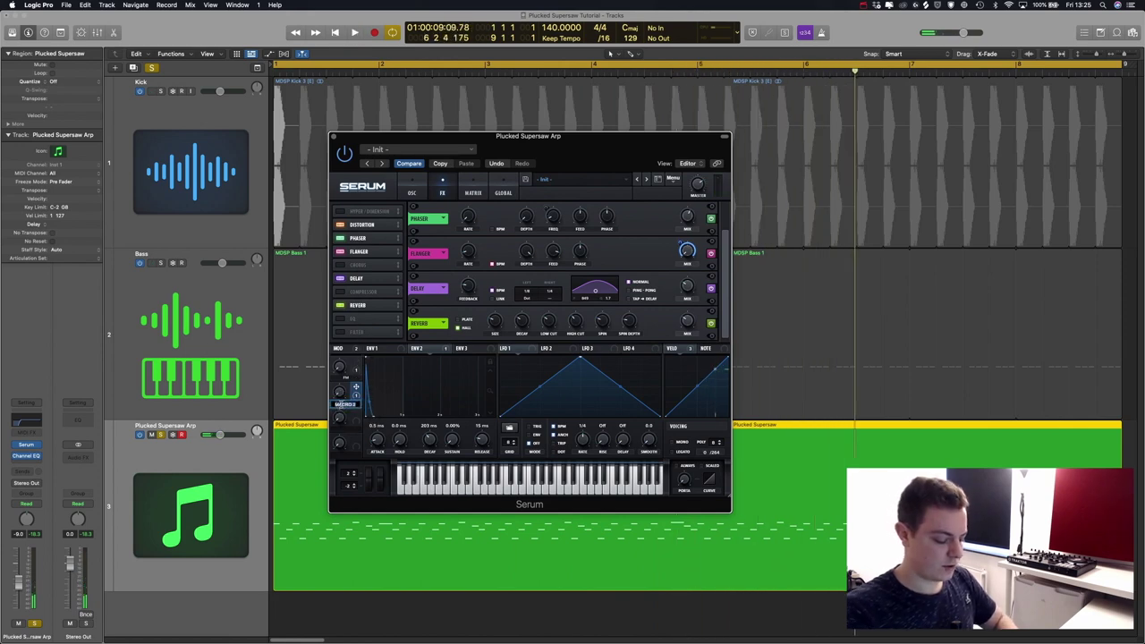
type("GER")
key("Return")
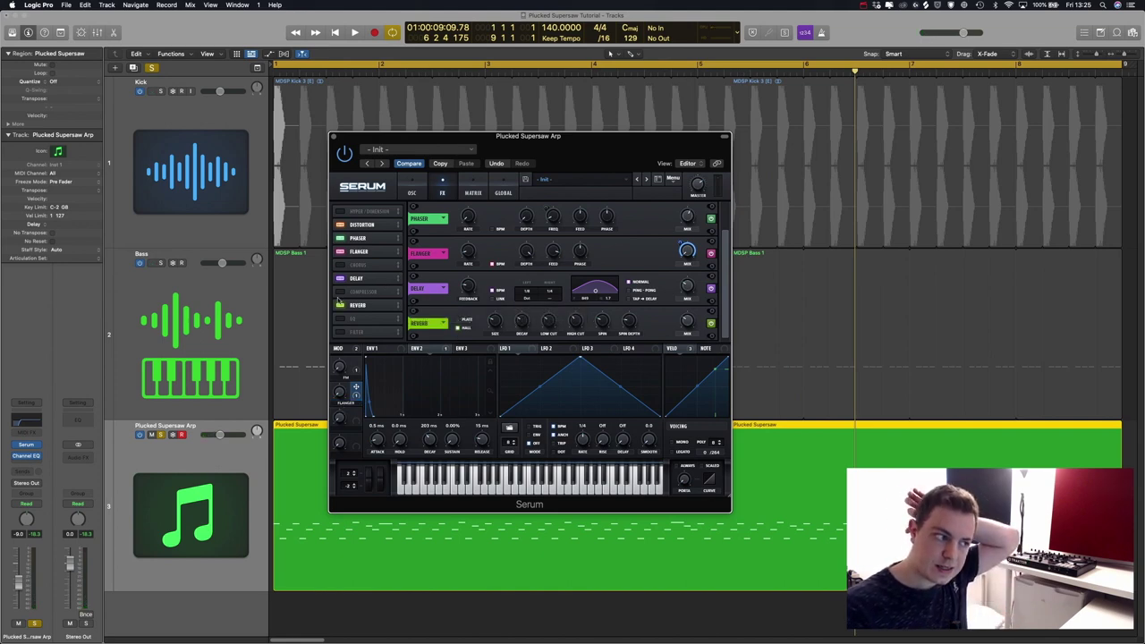
Enable a compressor placed between the flanger and the delay, and adjust its release
left_click(340, 292)
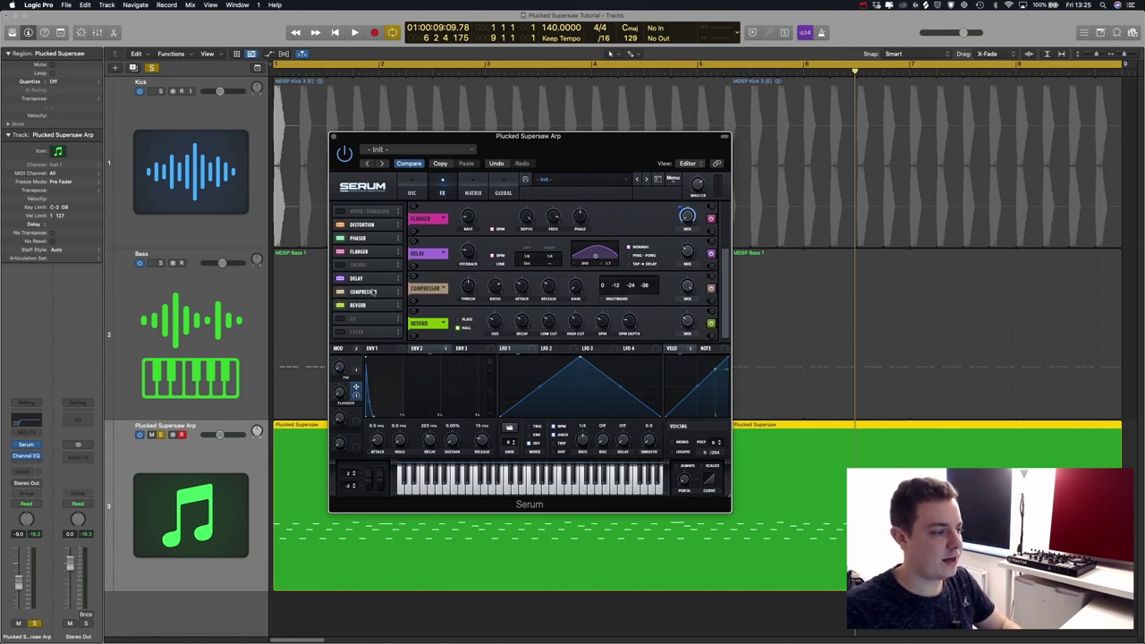
left_click_drag(353, 291, 357, 264)
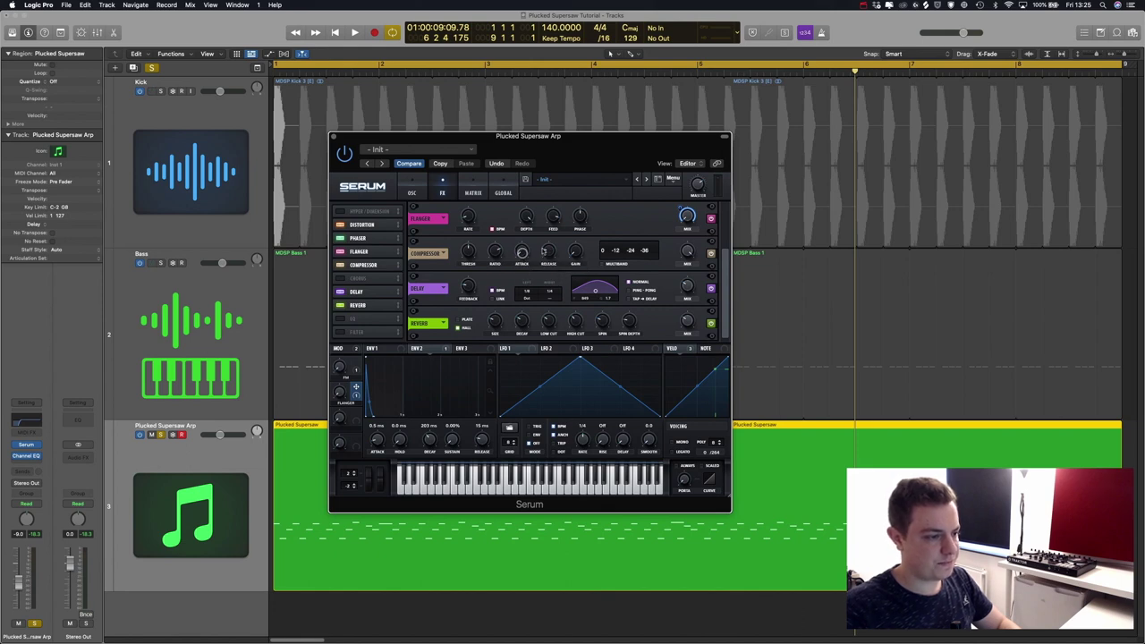
scroll(547, 253, "up", 2)
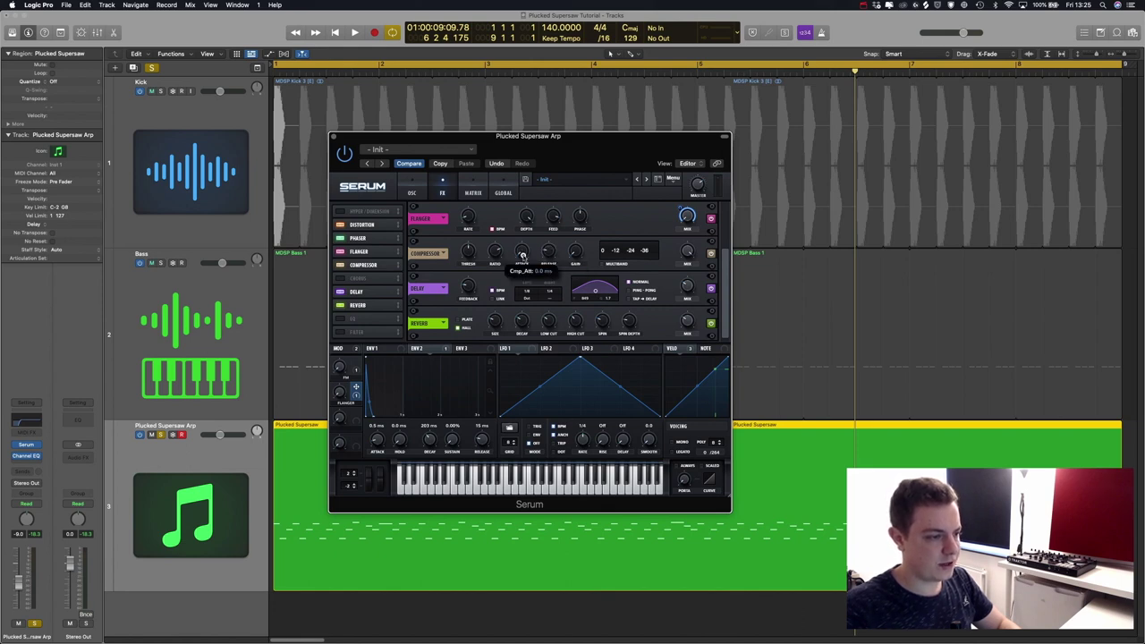
left_click_drag(549, 254, 549, 251)
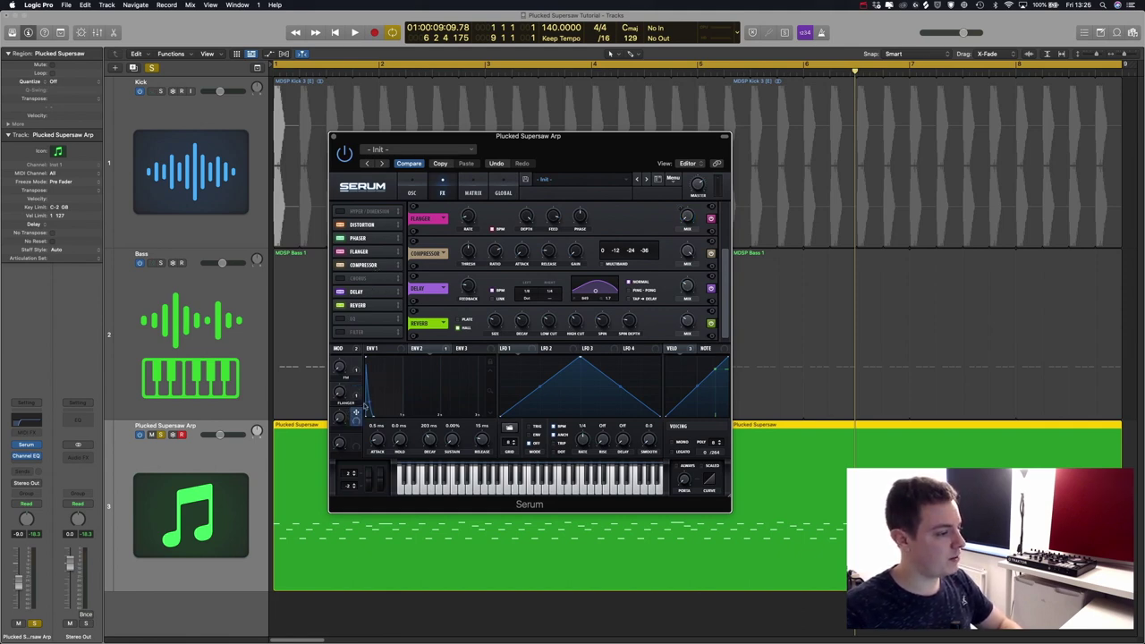
Enable a chorus after the compressor, raise its filter frequency and turn its mix down
left_click(341, 279)
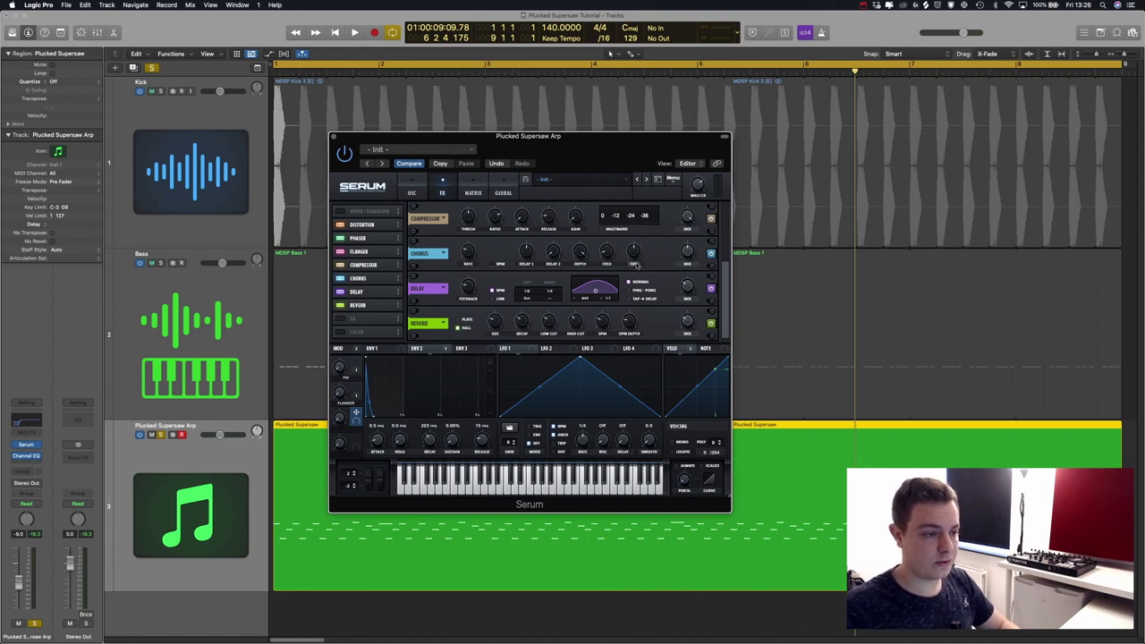
mouse_move(634, 253)
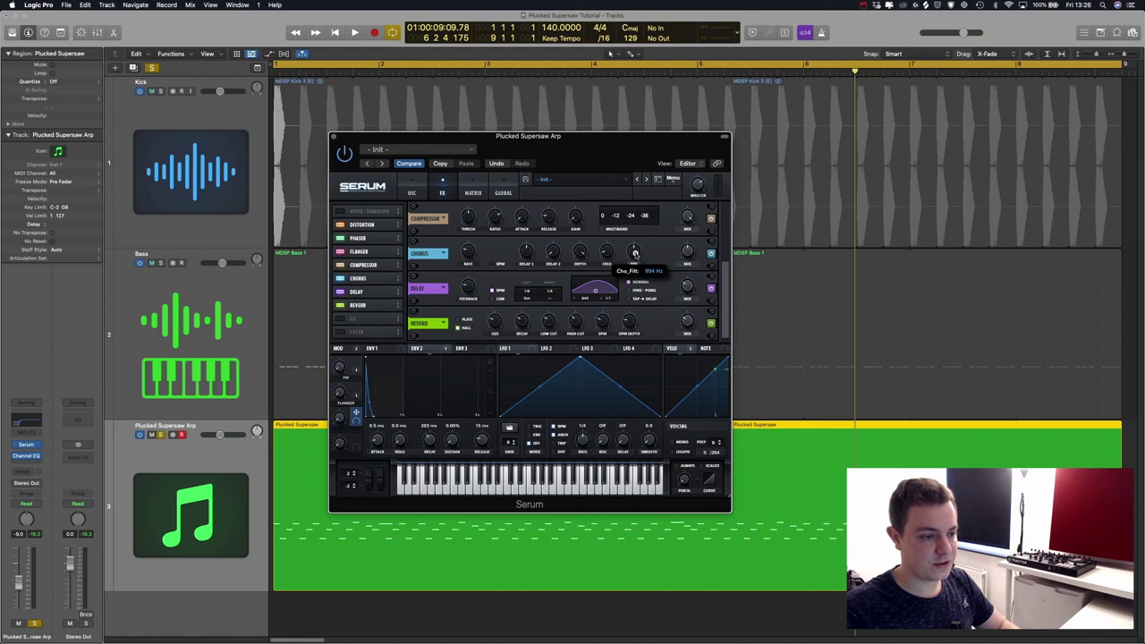
left_click_drag(634, 253, 635, 202)
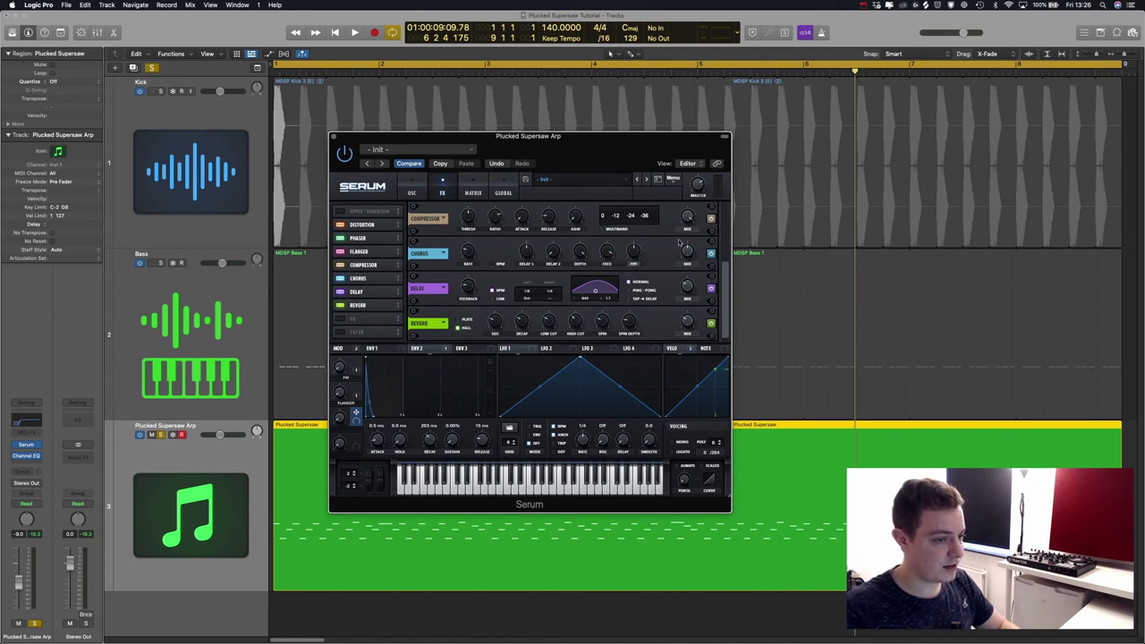
left_click_drag(685, 249, 681, 338)
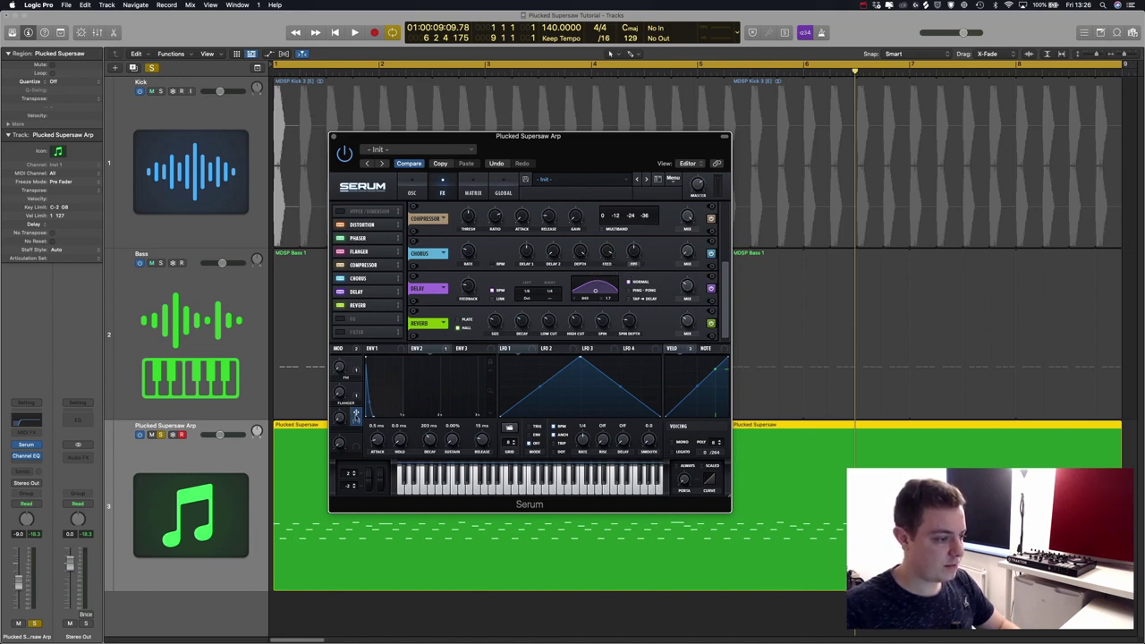
Assign Macro 3 to the chorus mix, and rename the macro as CHORUS after auditioning the arp
left_click_drag(356, 416, 687, 251)
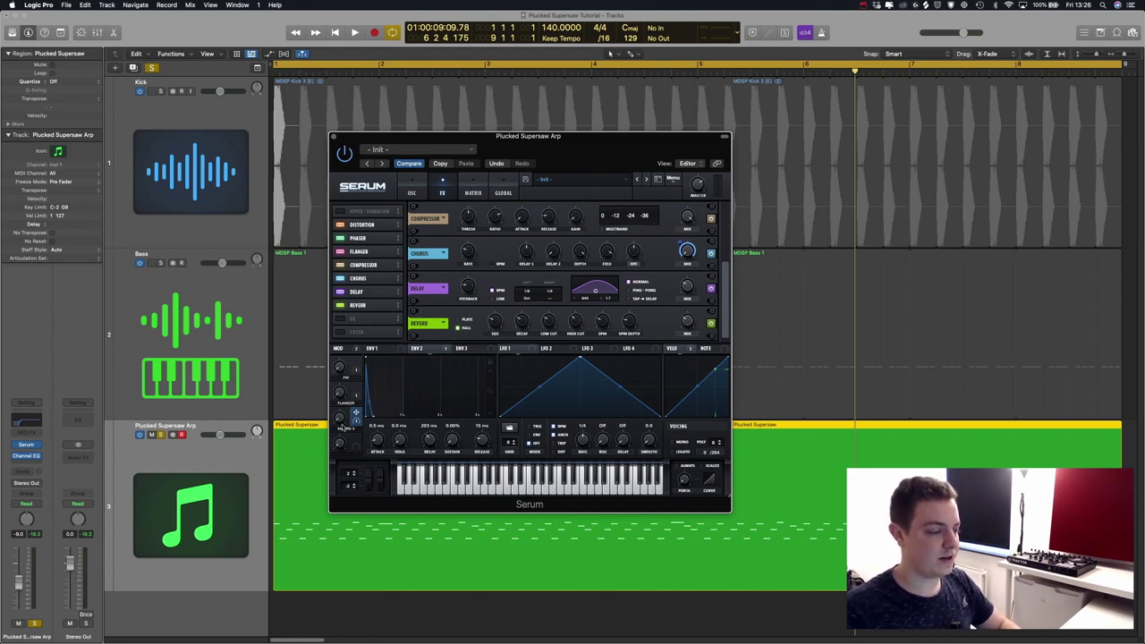
key("space")
left_click_drag(341, 428, 357, 449)
key("space")
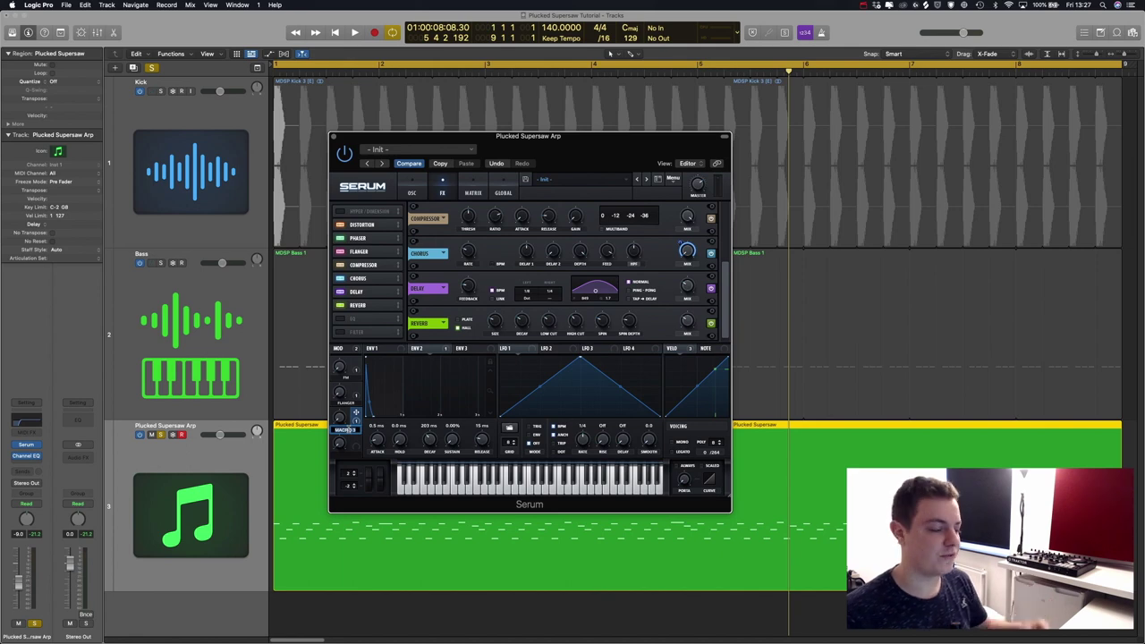
type("CHORD")
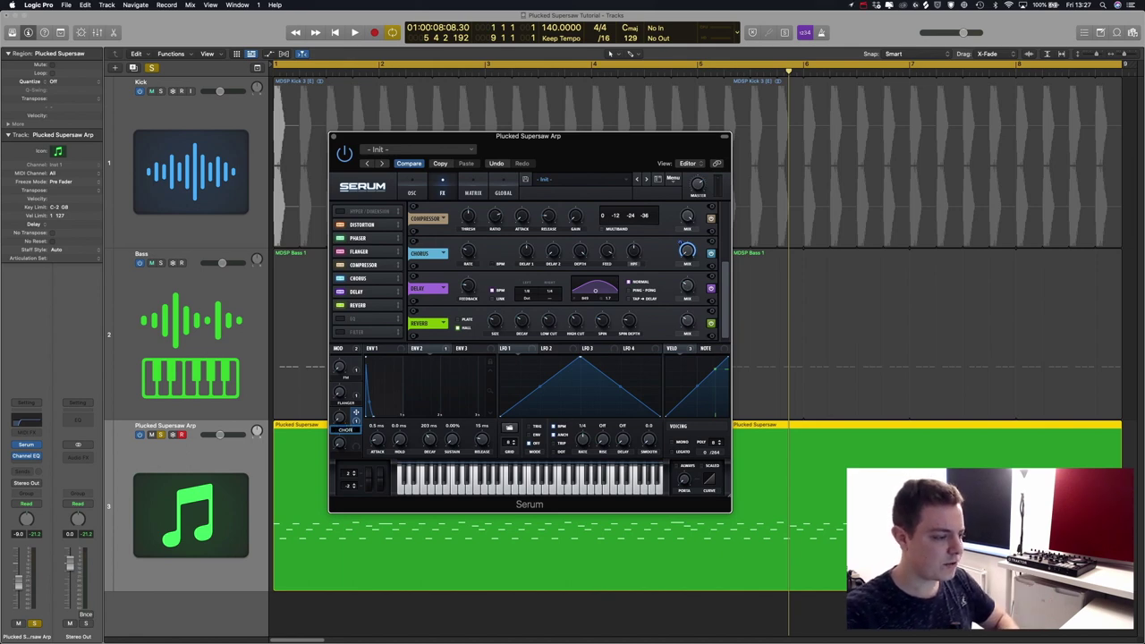
key("Return")
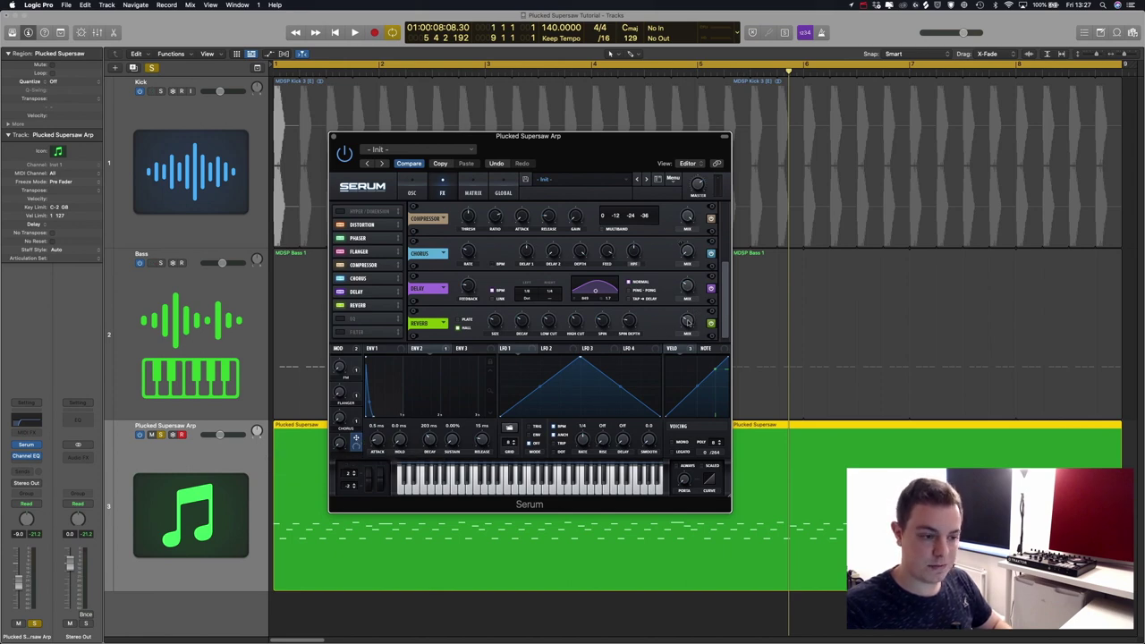
Assign Macro 4 to both the delay mix and the reverb mix
mouse_move(688, 286)
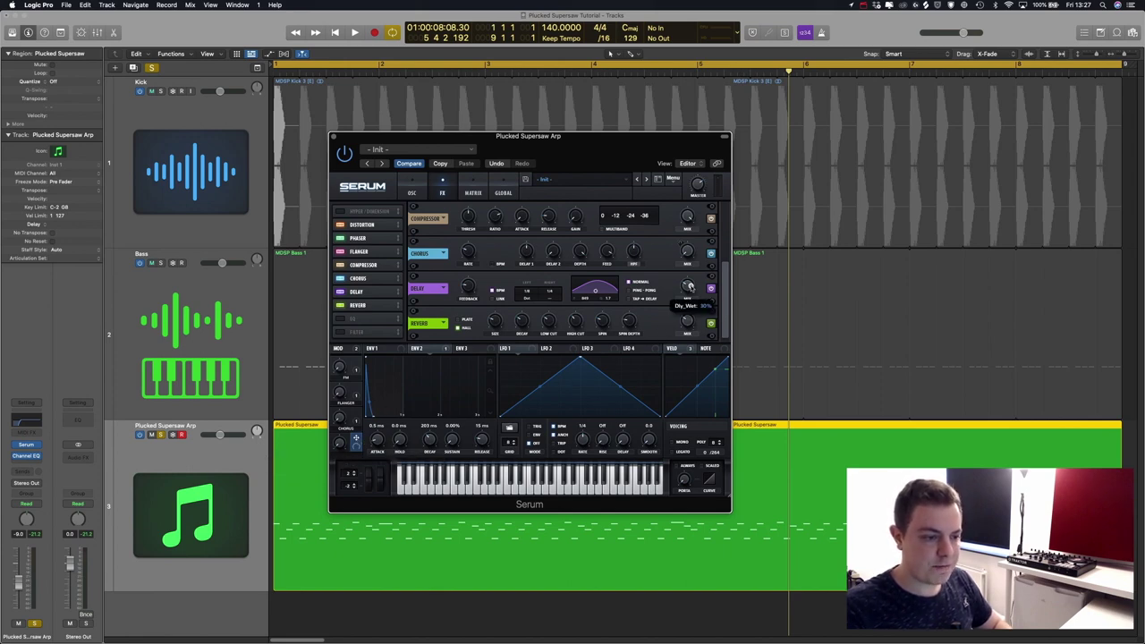
mouse_move(687, 322)
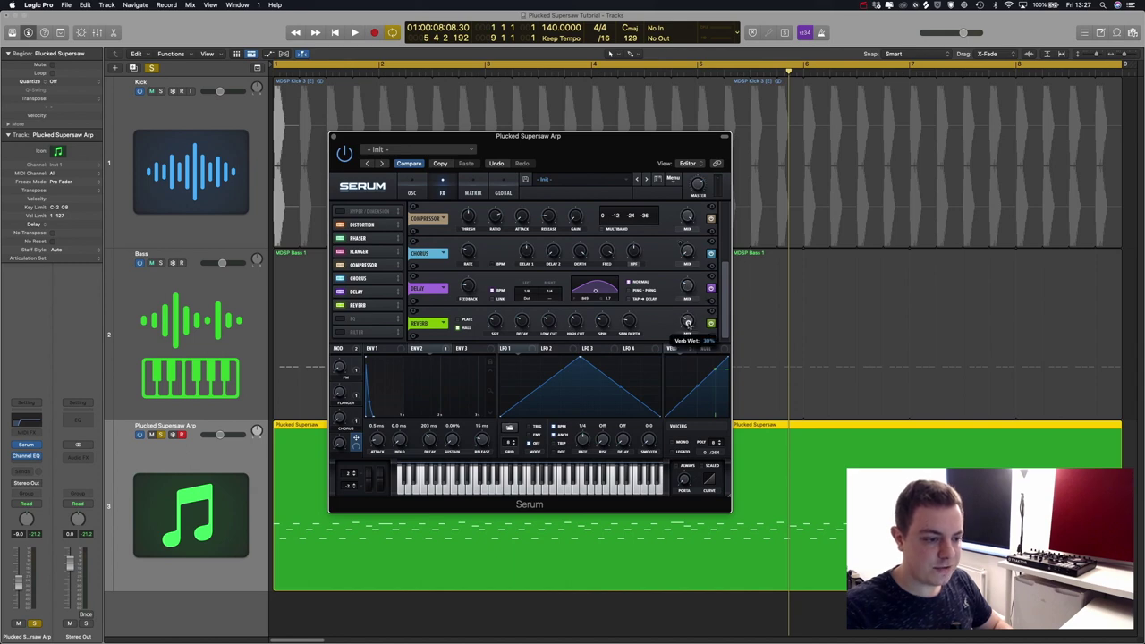
left_click_drag(356, 440, 687, 287)
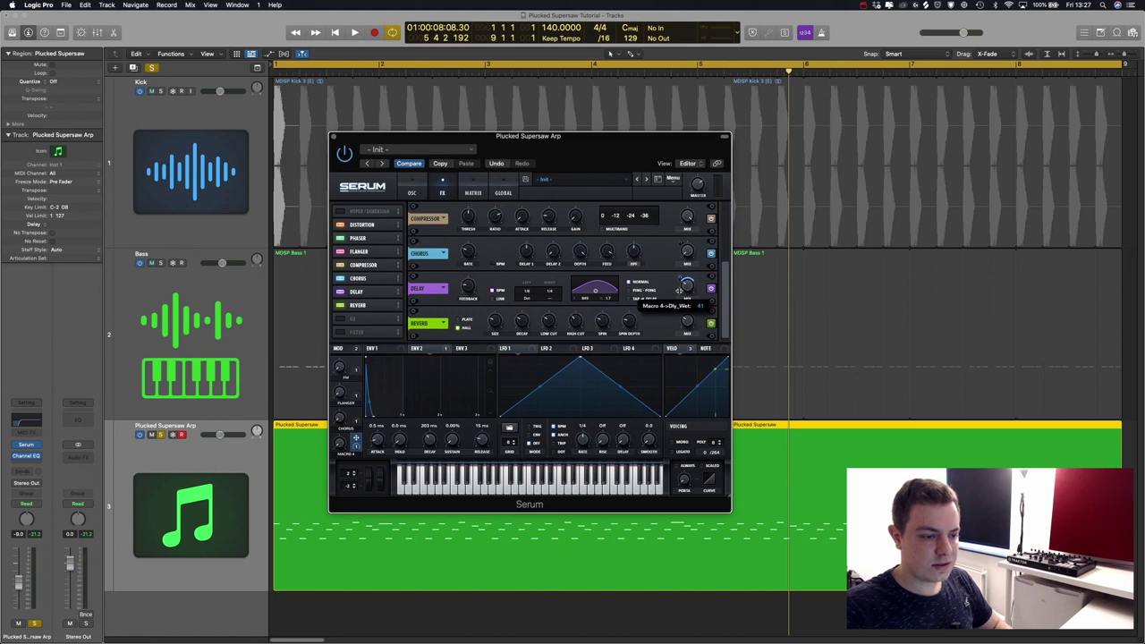
left_click_drag(356, 438, 682, 322)
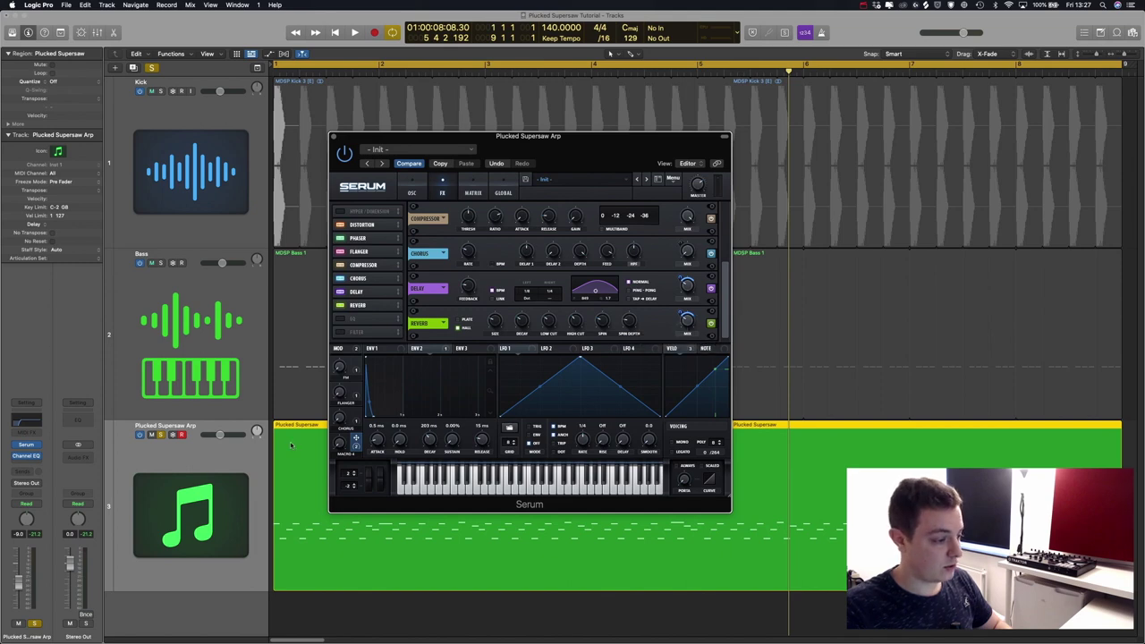
Rename Macro 4 as AMBIENCE
double_click(344, 453)
type("Amb")
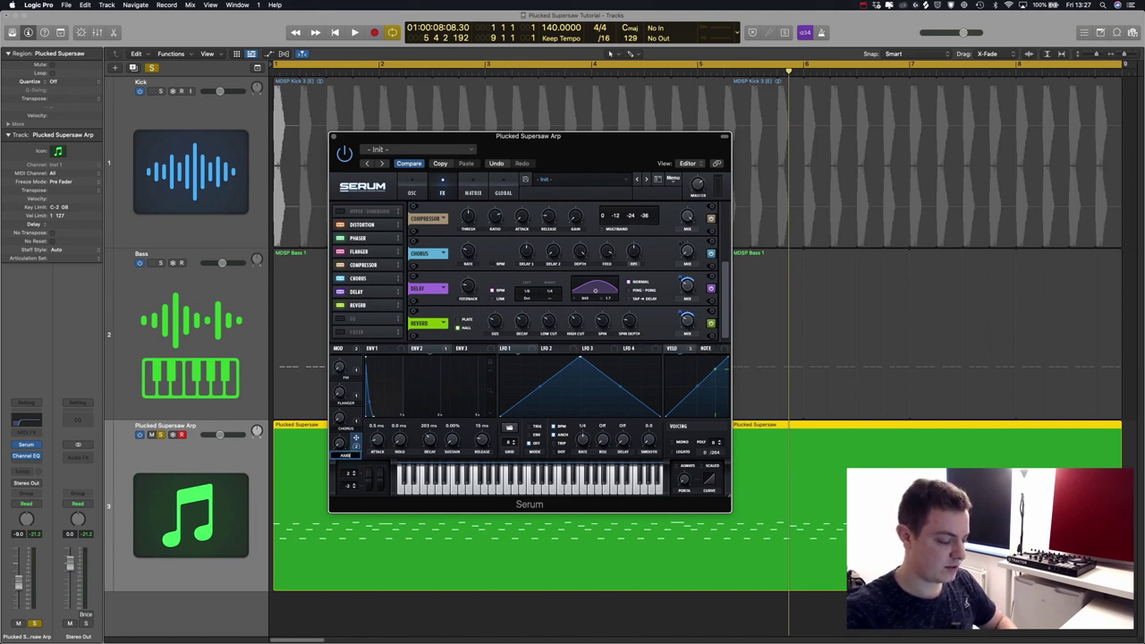
type("ience")
key("Return")
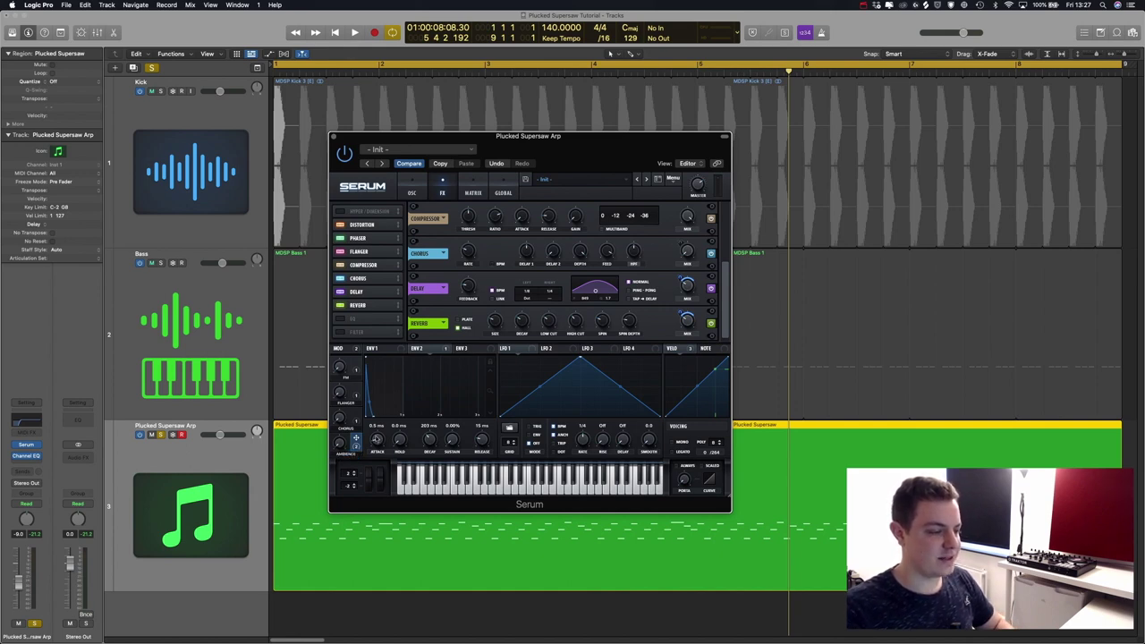
Audition the arp while sweeping the AMBIENCE macro
mouse_move(440, 351)
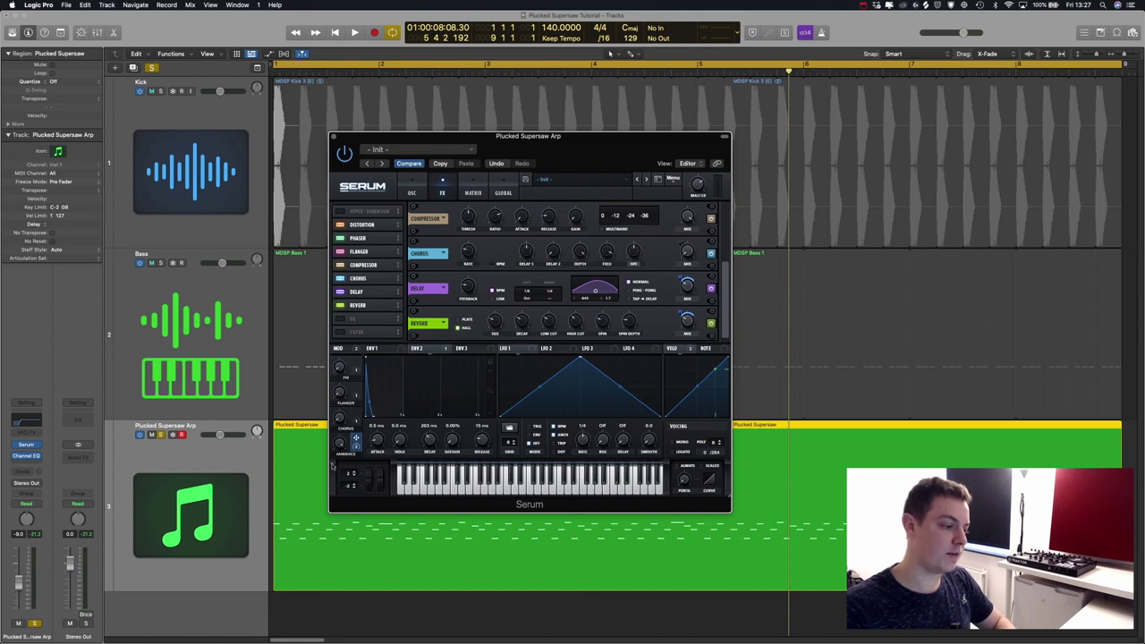
key("space")
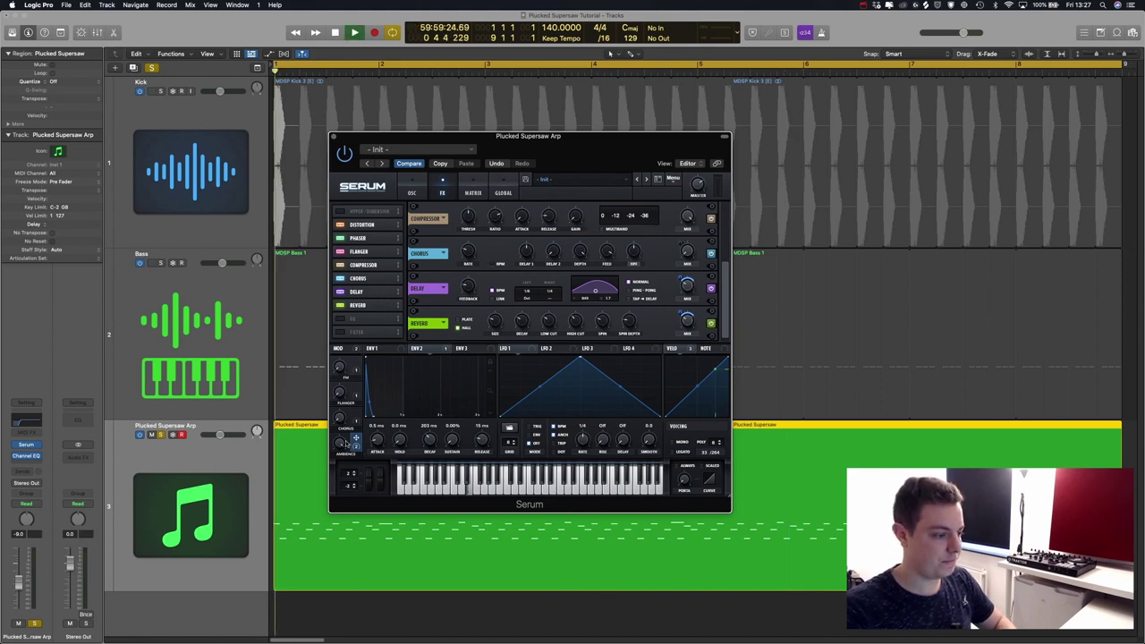
mouse_move(340, 445)
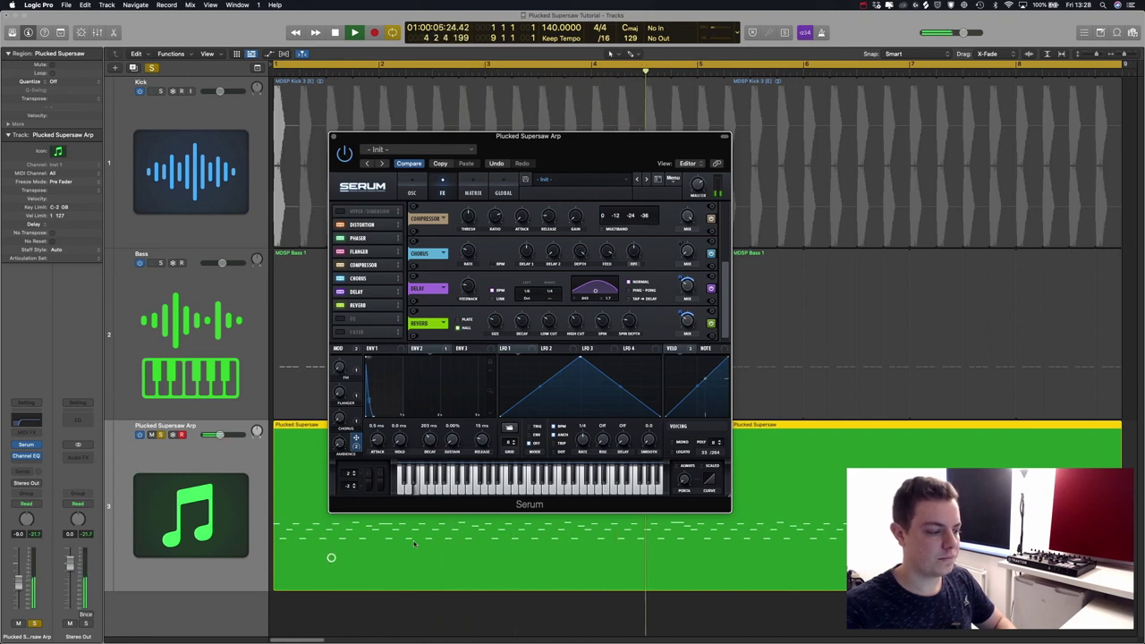
key("space")
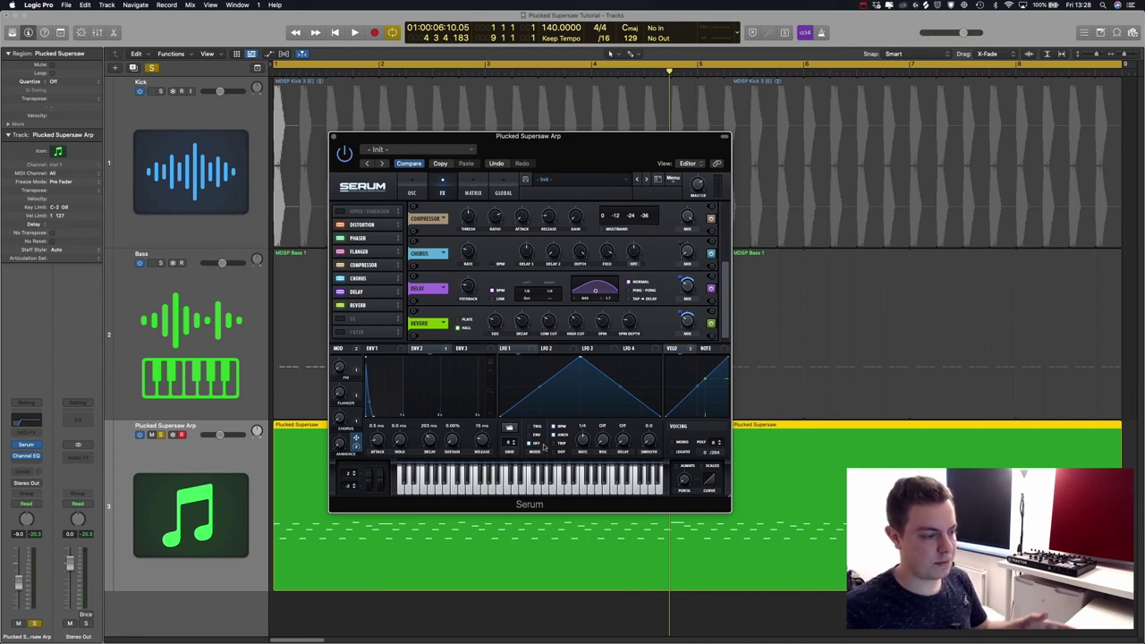
Assign the AMBIENCE macro to the compressor's gain, and audition the arp while sweeping the macro
mouse_move(543, 447)
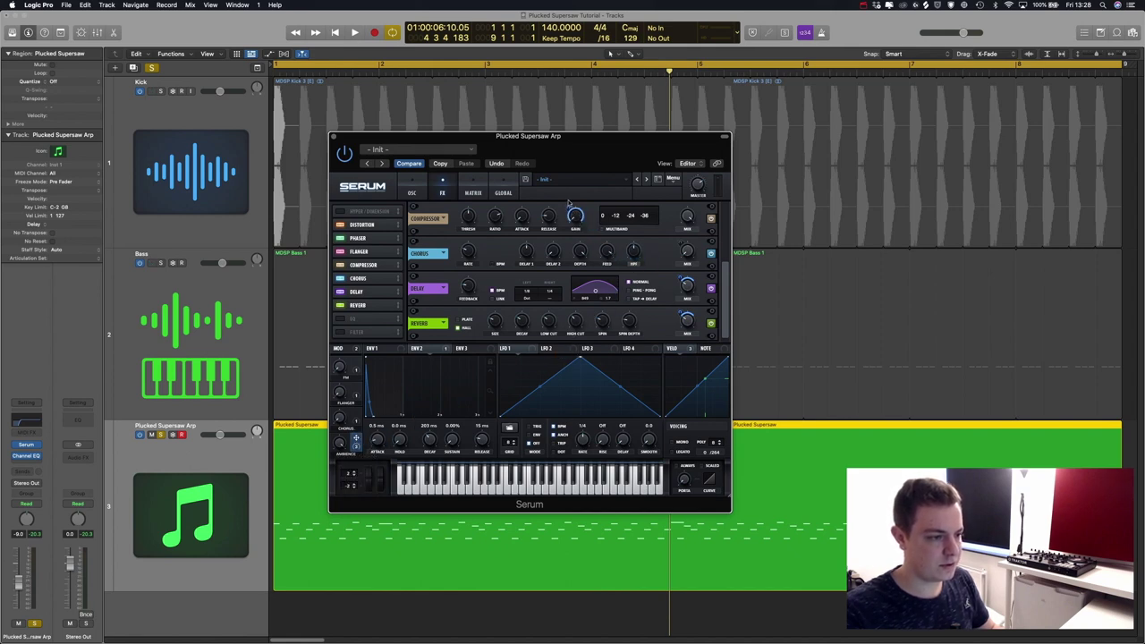
mouse_move(567, 211)
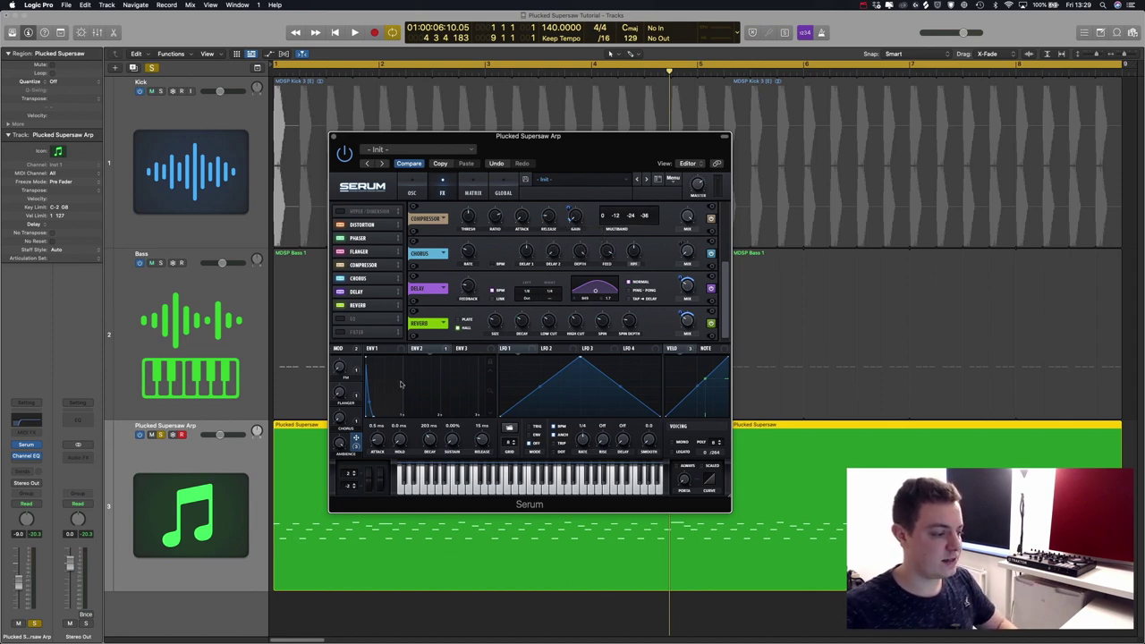
key("space")
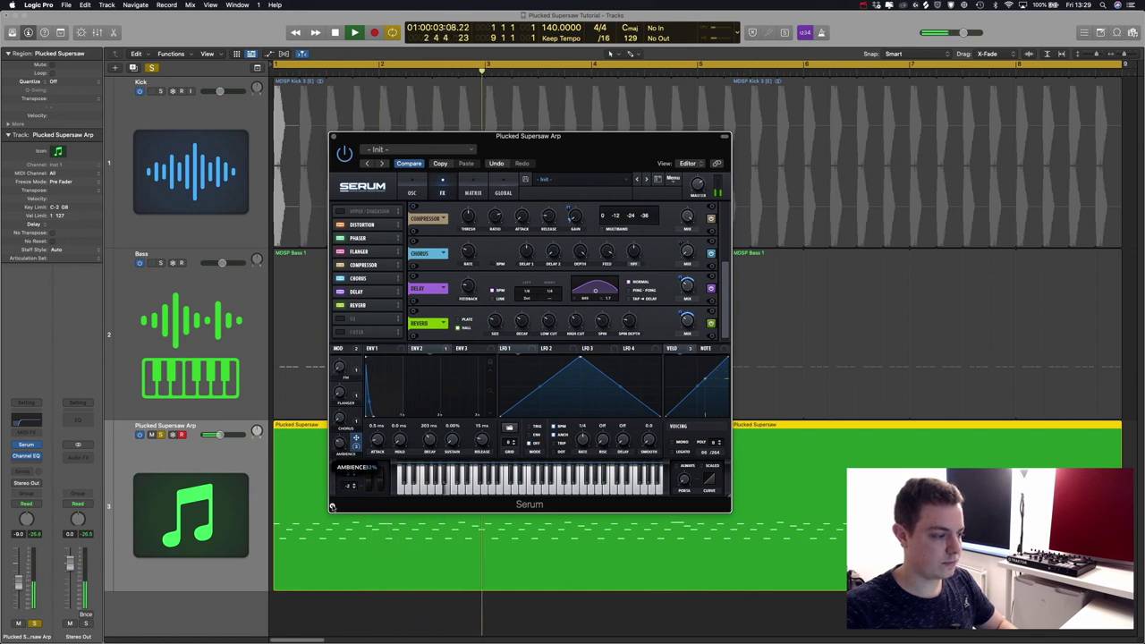
key("space")
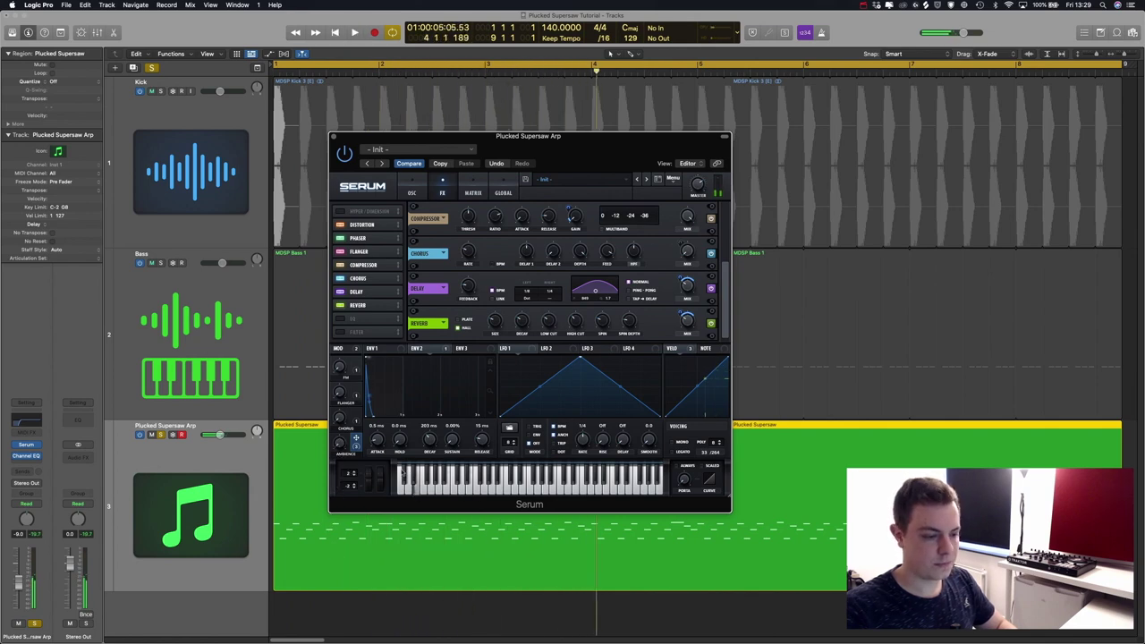
Hide the synth window and examine the Plucked Supersaw region's notes in the piano roll around bar 2, sounding the long note and the low note beneath it
left_click(412, 191)
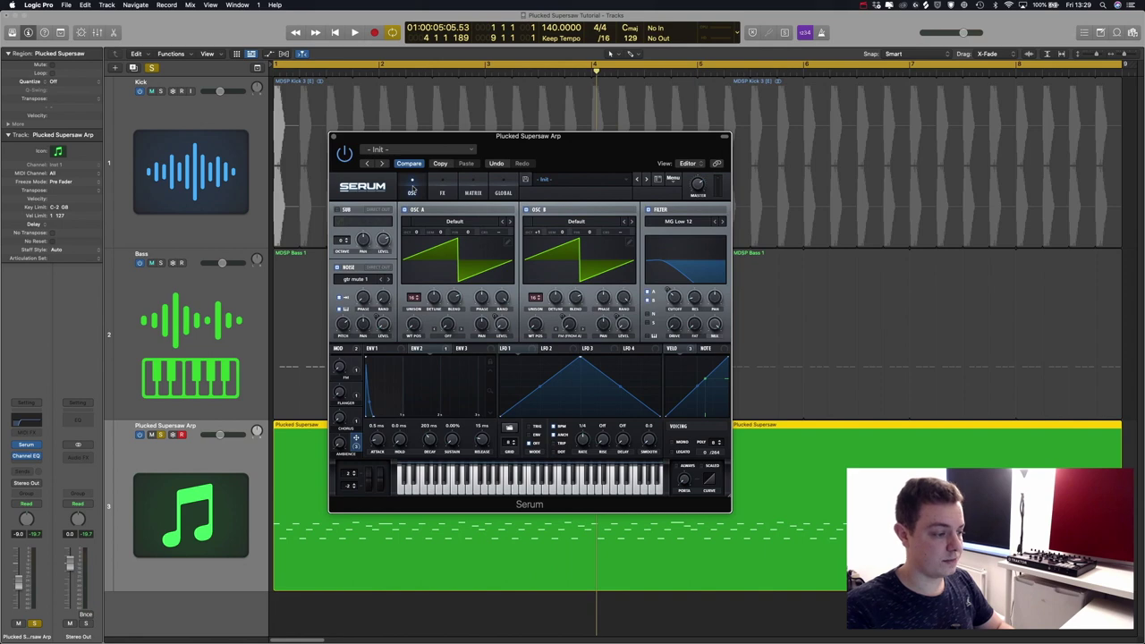
key("v")
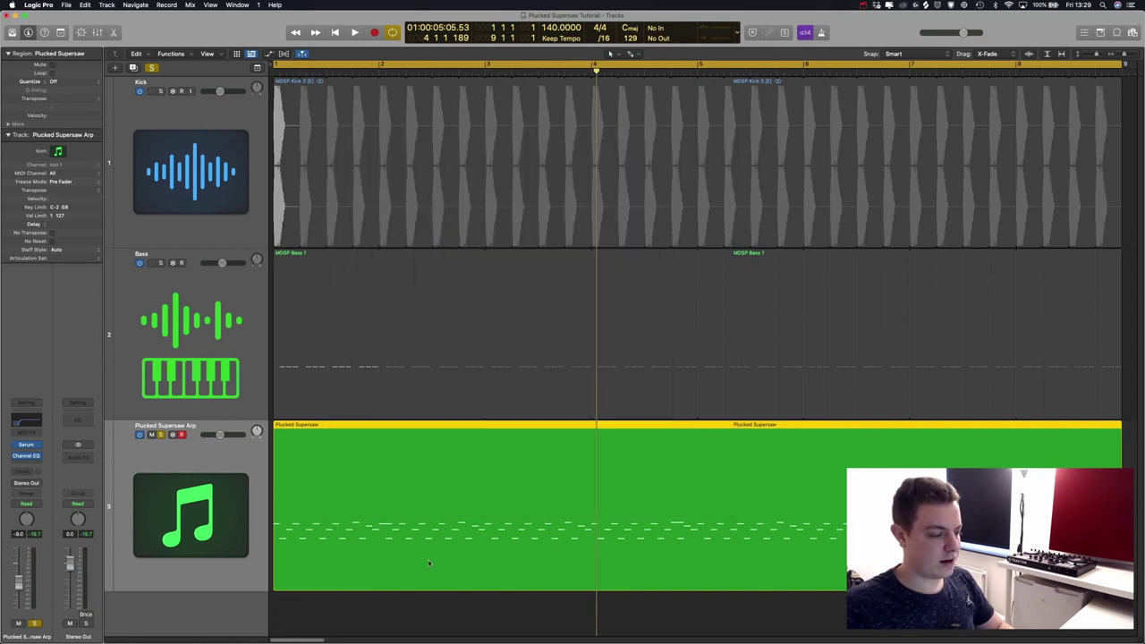
double_click(430, 557)
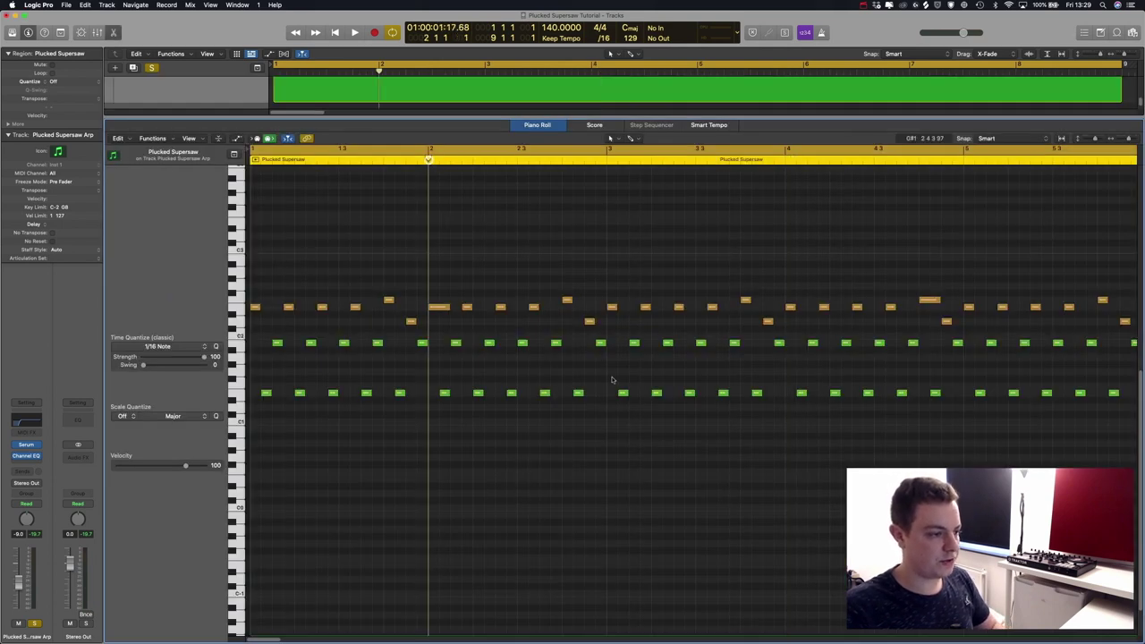
key("super+Down")
key("super+Right")
key("super+Right")
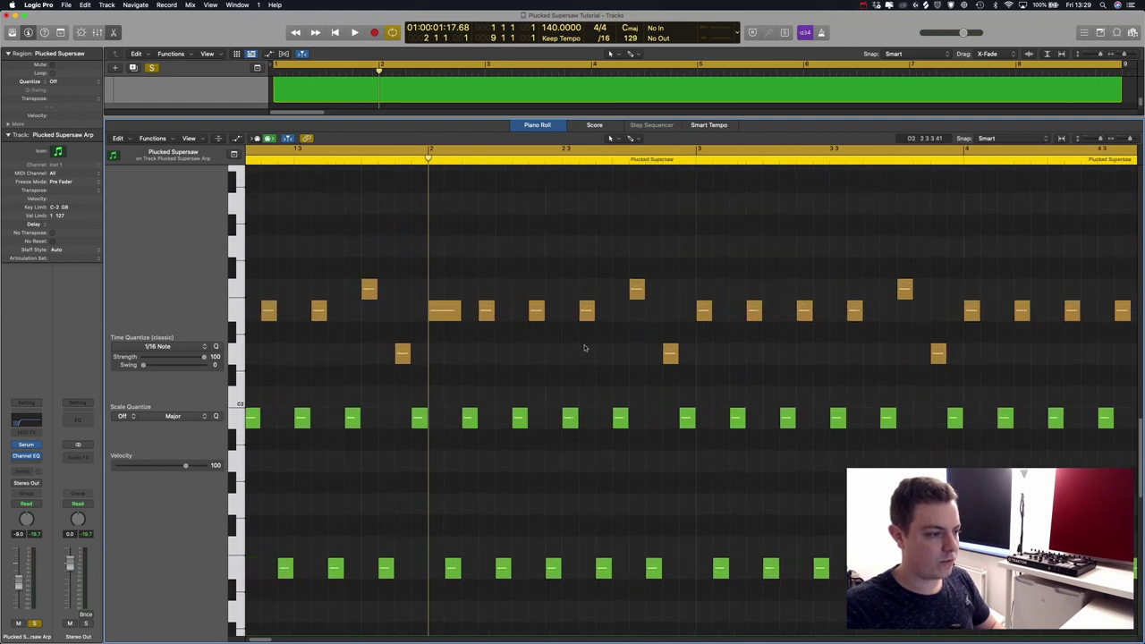
key("super+Right")
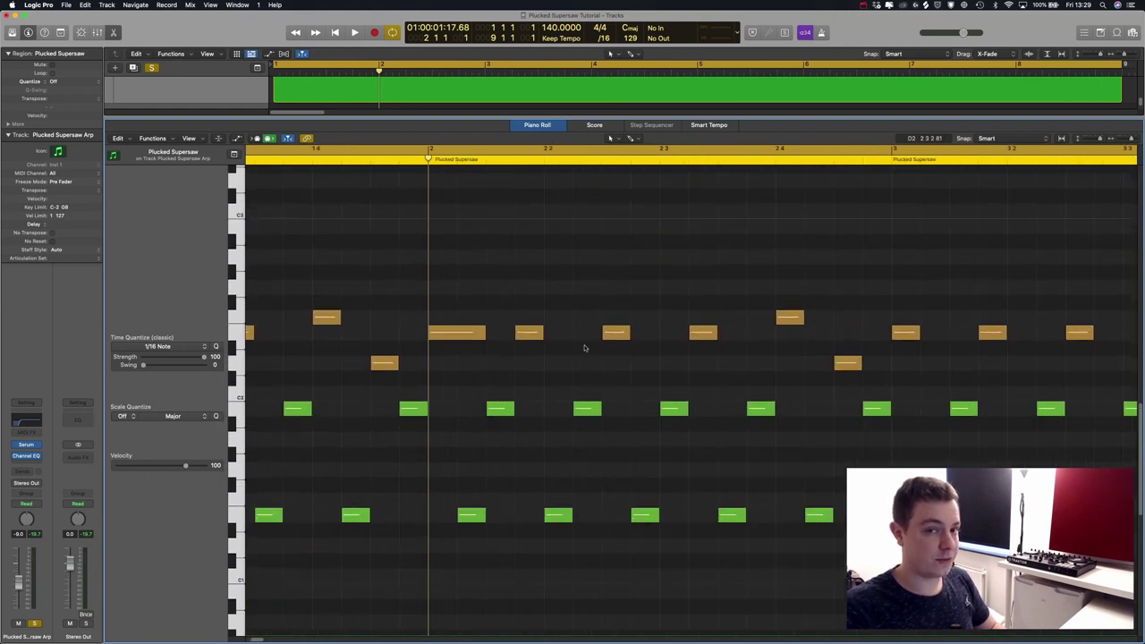
key("super+Left")
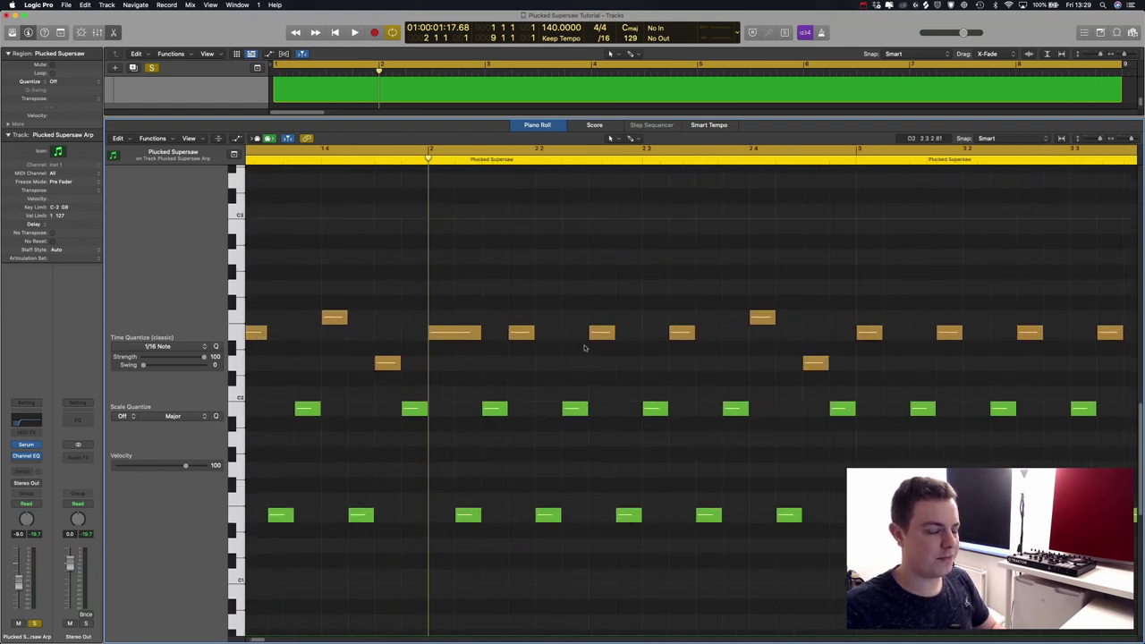
key("super+Right")
key("super+Right")
key("super+Right")
left_click(478, 334)
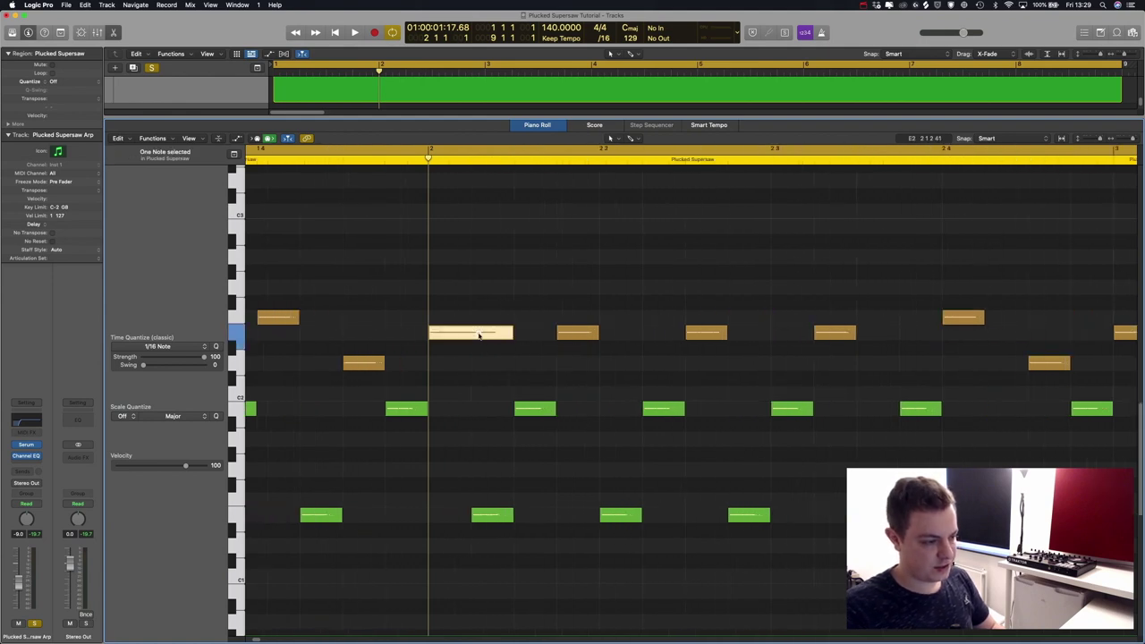
left_click(495, 517)
left_click(500, 476)
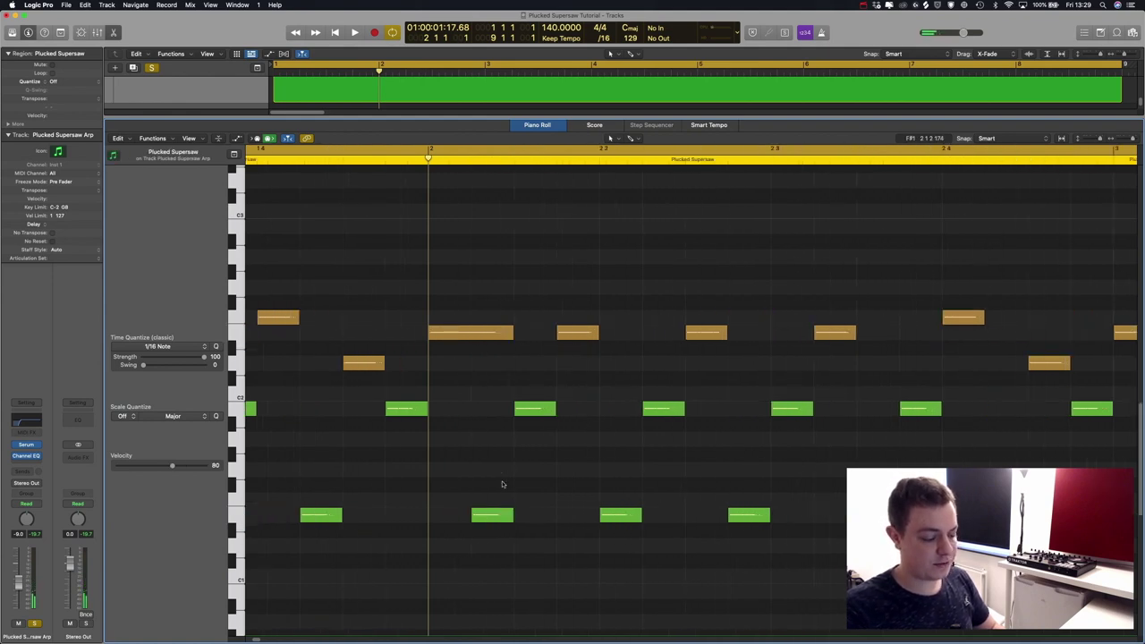
key("p")
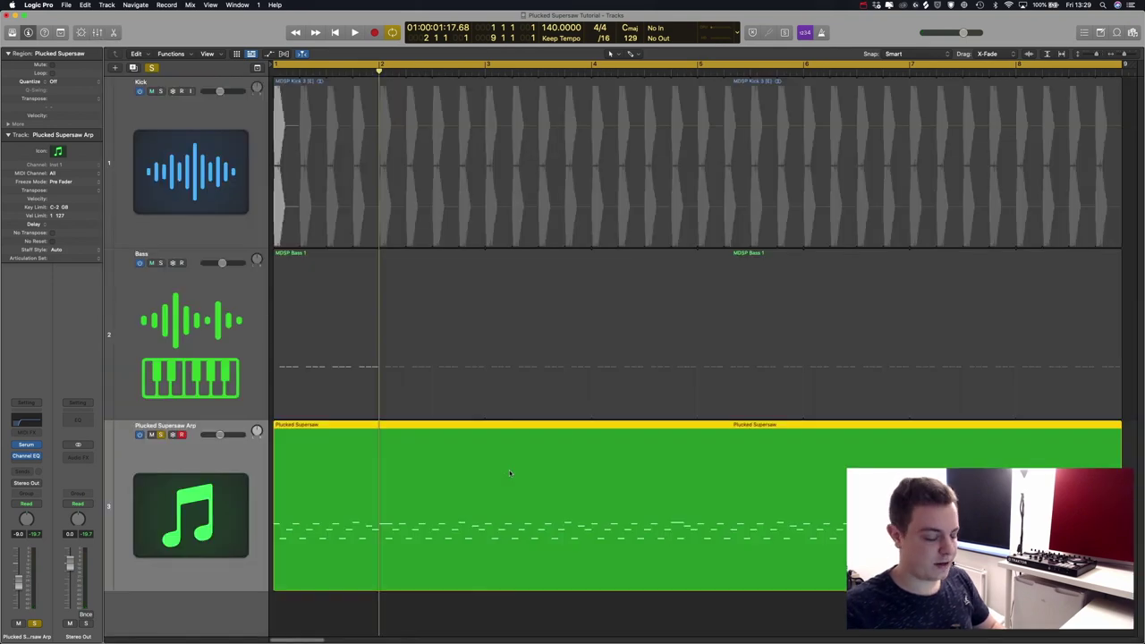
Show the synth again, enable mono and legato voicing, and adjust the portamento time
key("v")
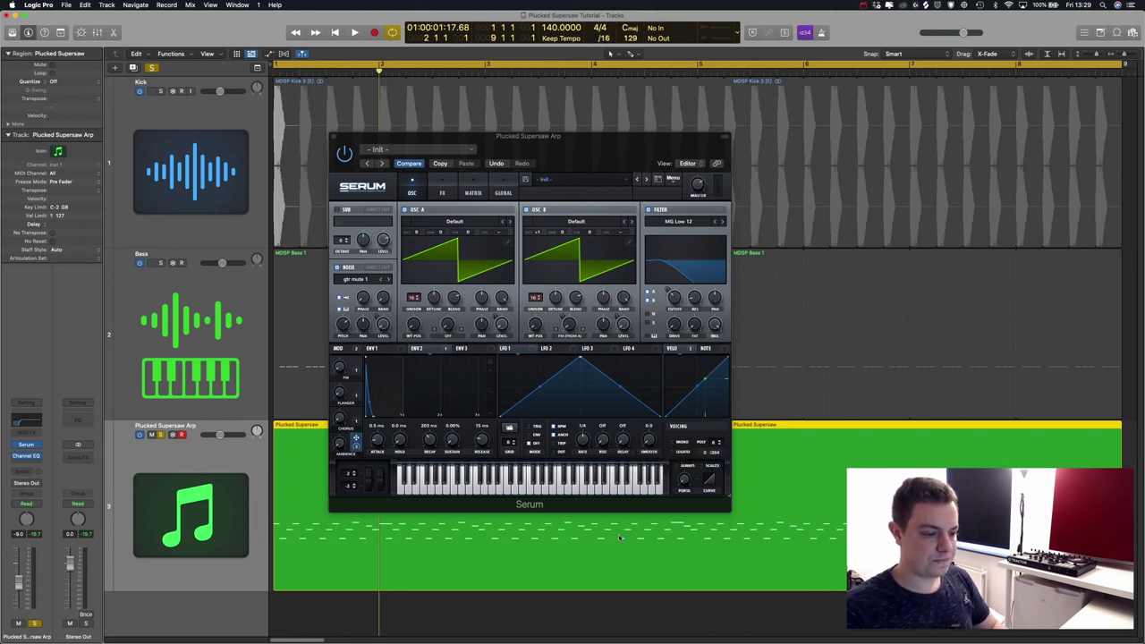
left_click(676, 444)
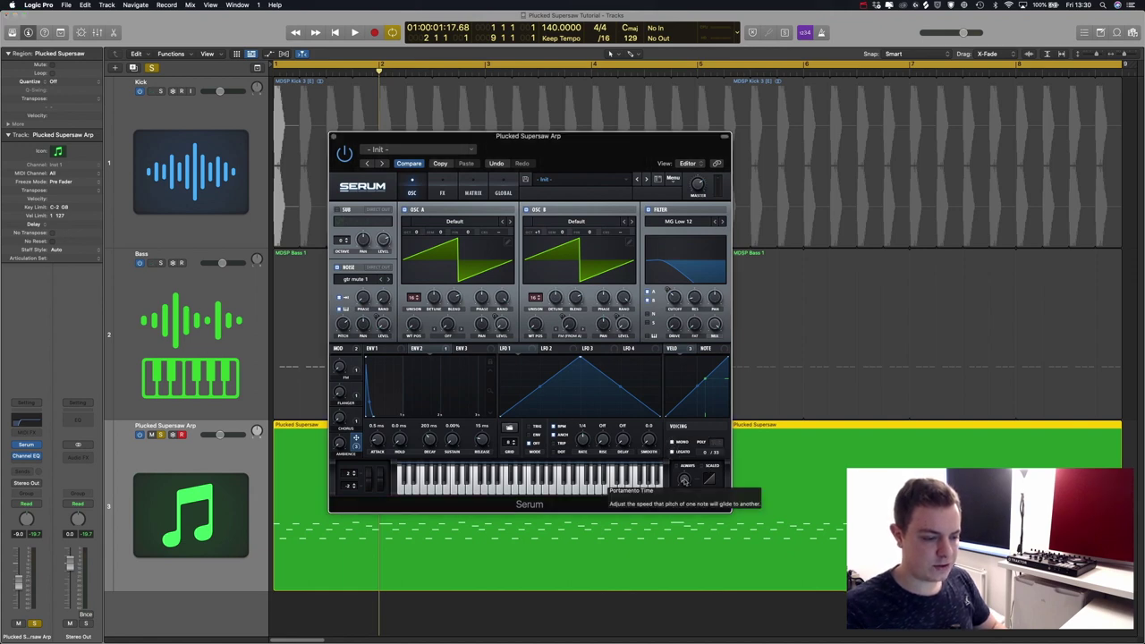
left_click_drag(684, 480, 685, 480)
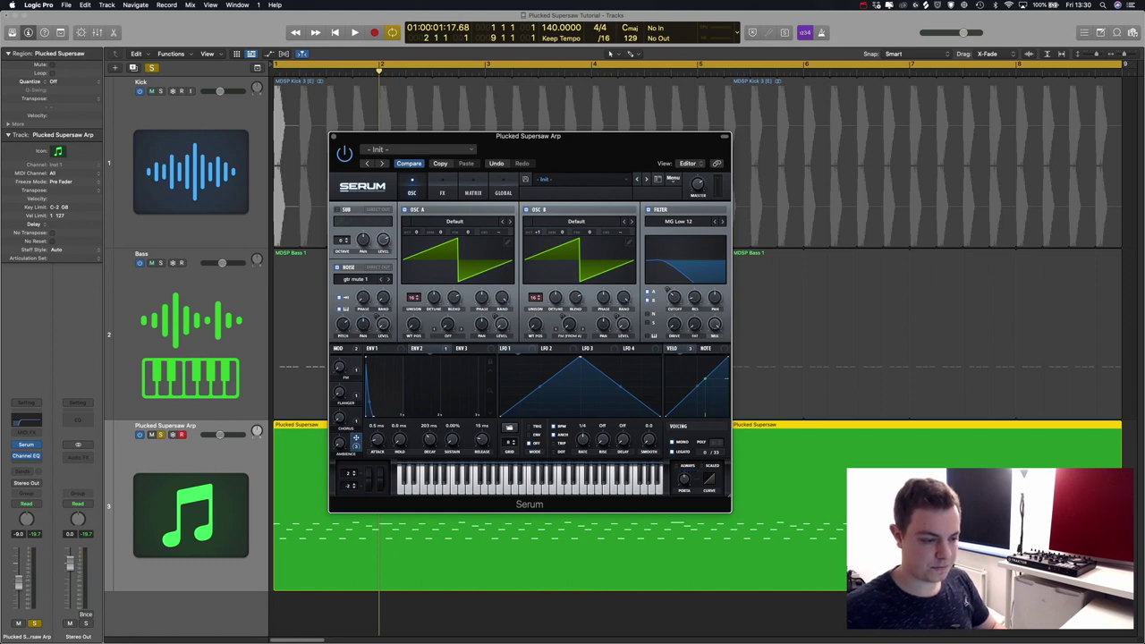
left_click_drag(684, 479, 685, 478)
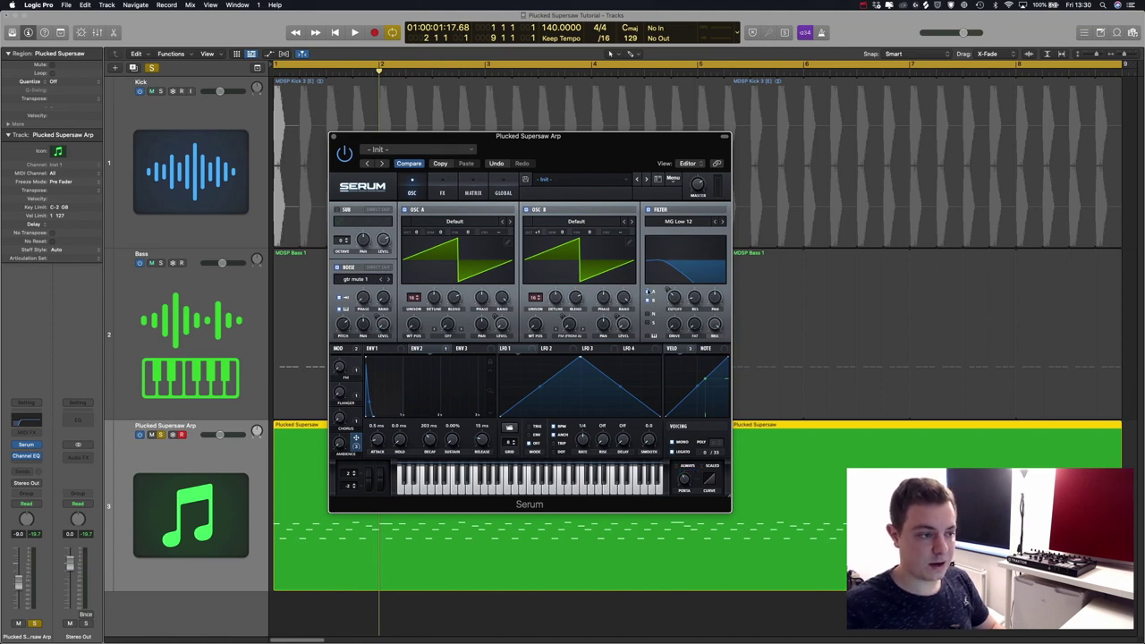
Look through the synth's Global and Matrix pages, and return to the oscillator page to check the portamento control
left_click(503, 193)
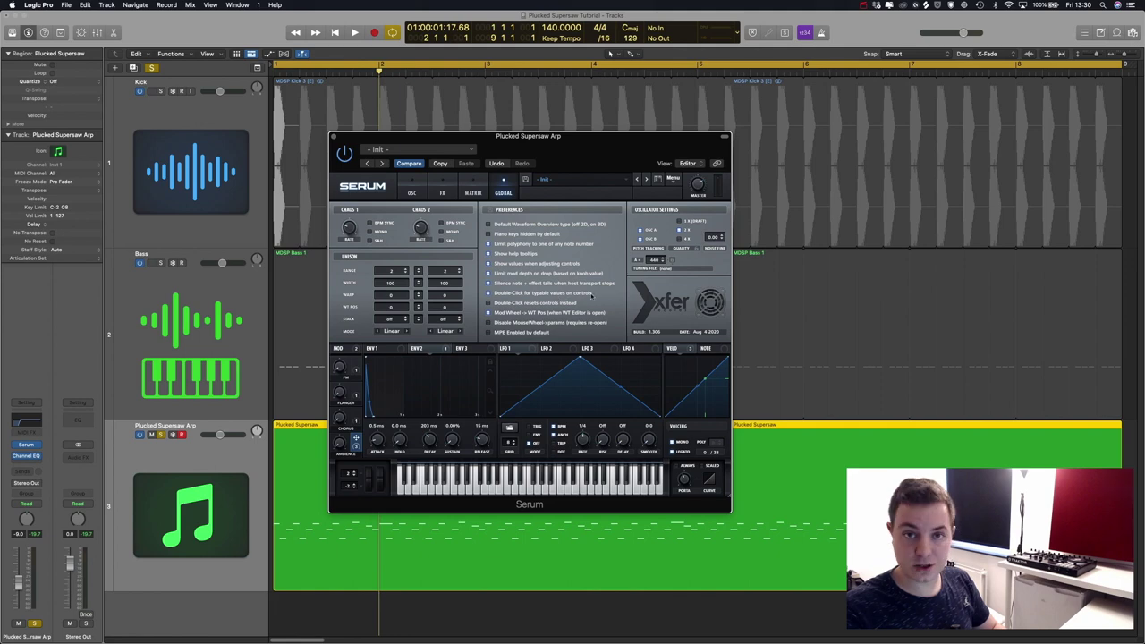
left_click(473, 194)
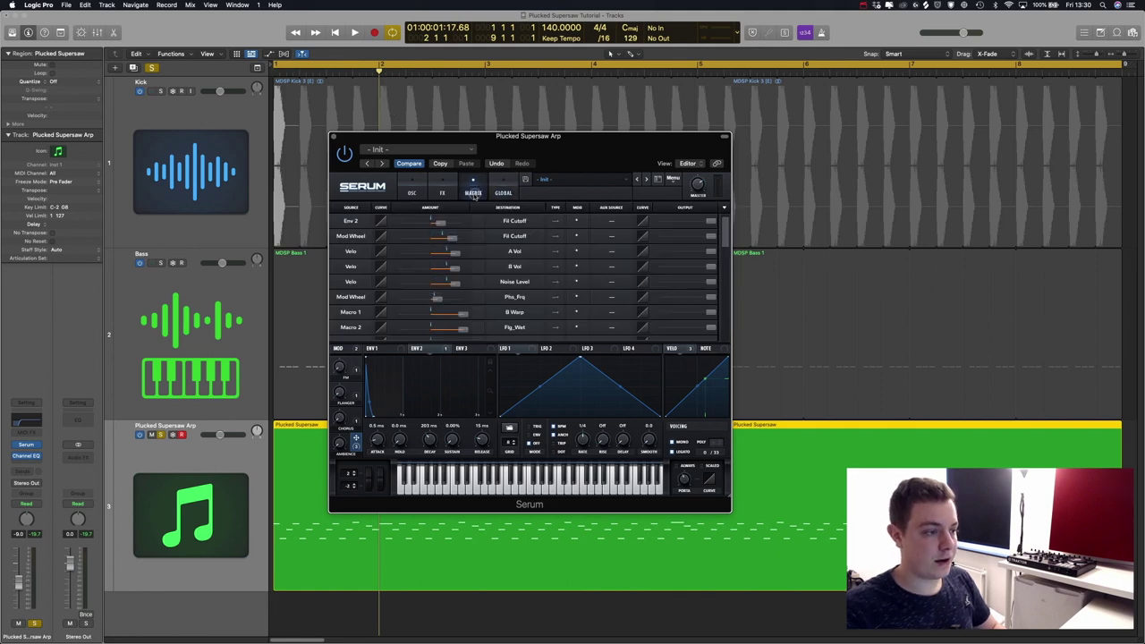
left_click(412, 192)
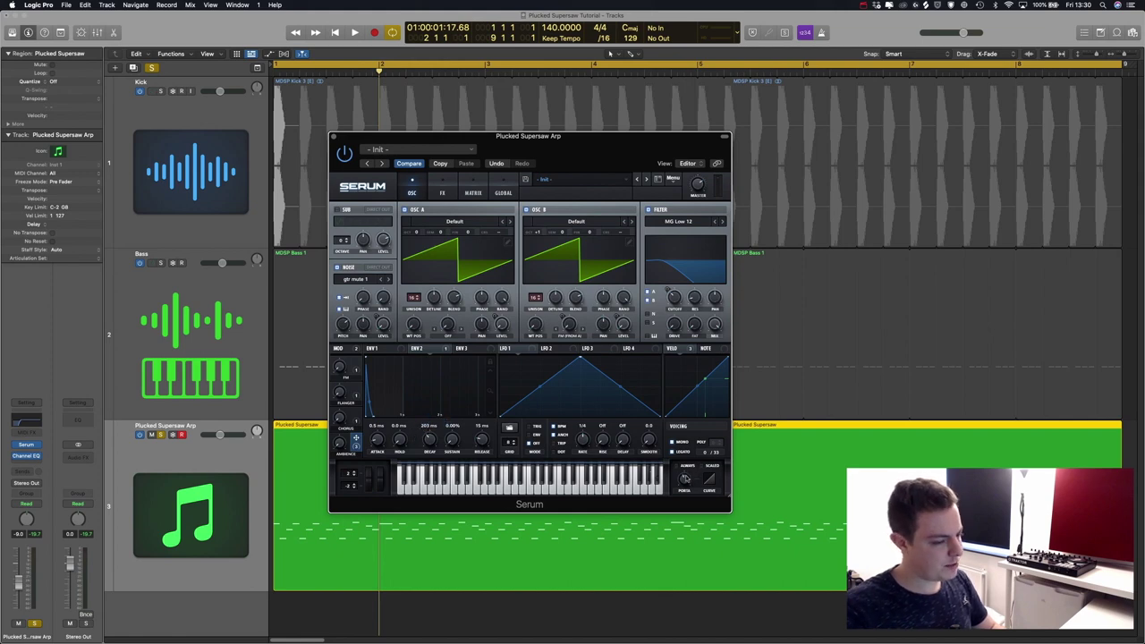
mouse_move(685, 479)
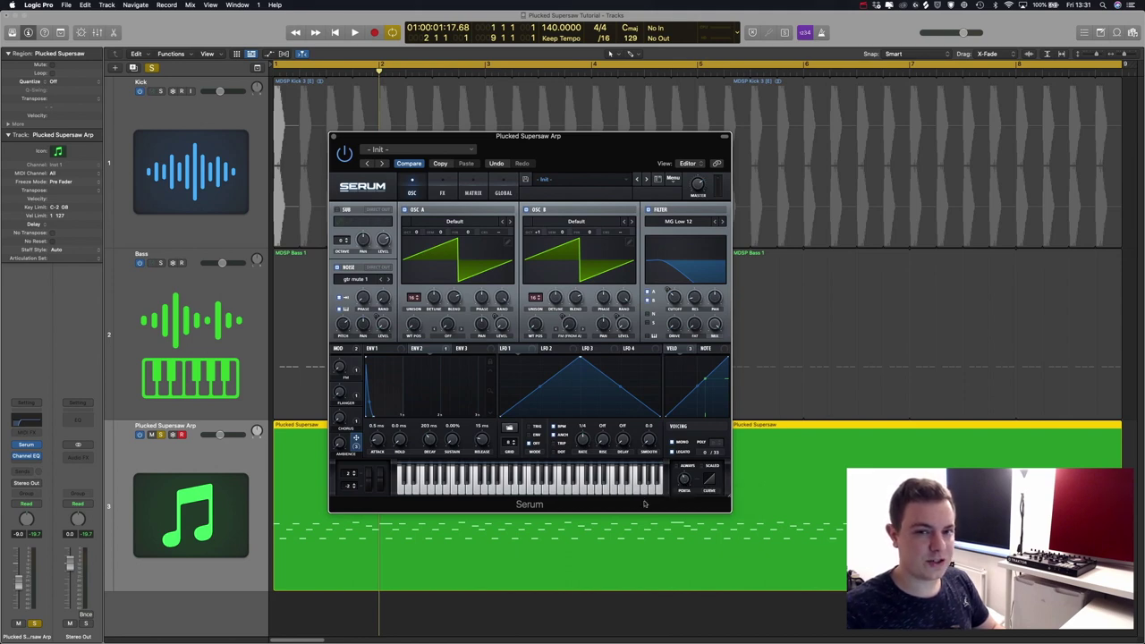
Hide the synth, audition the arp and examine the Plucked Supersaw region's notes around bar 5 in the piano roll
key("super+w")
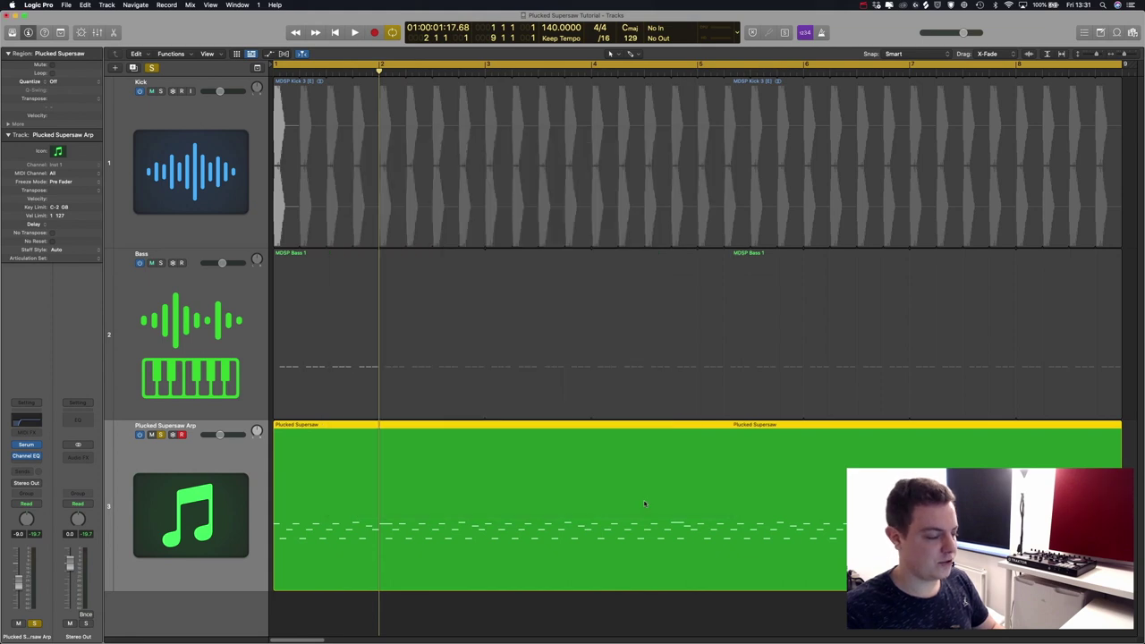
key("space")
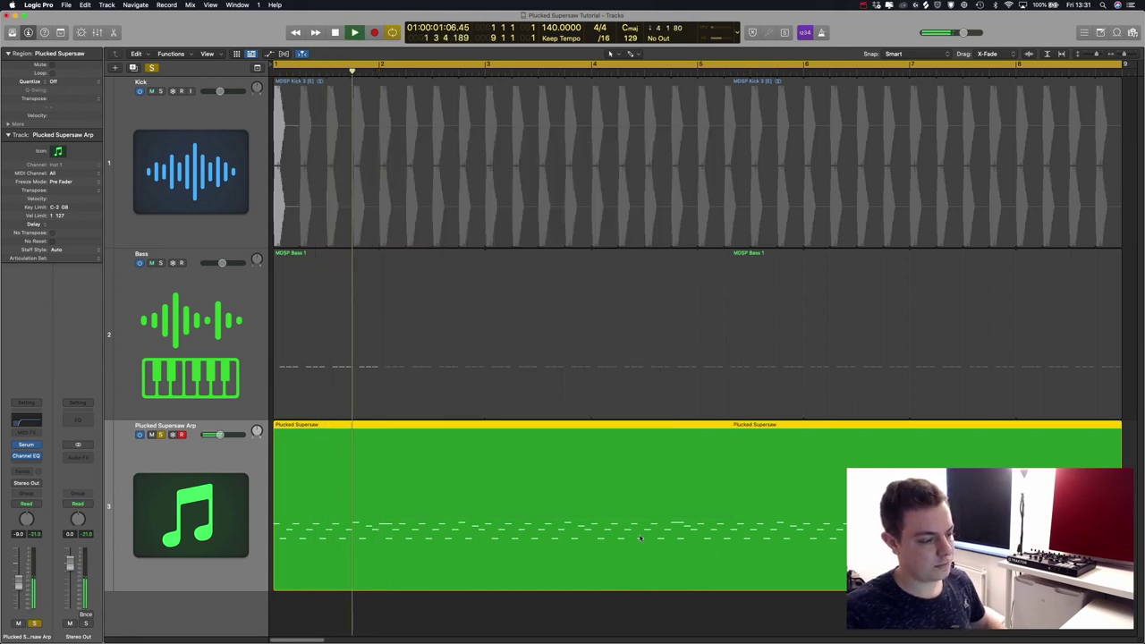
double_click(710, 538)
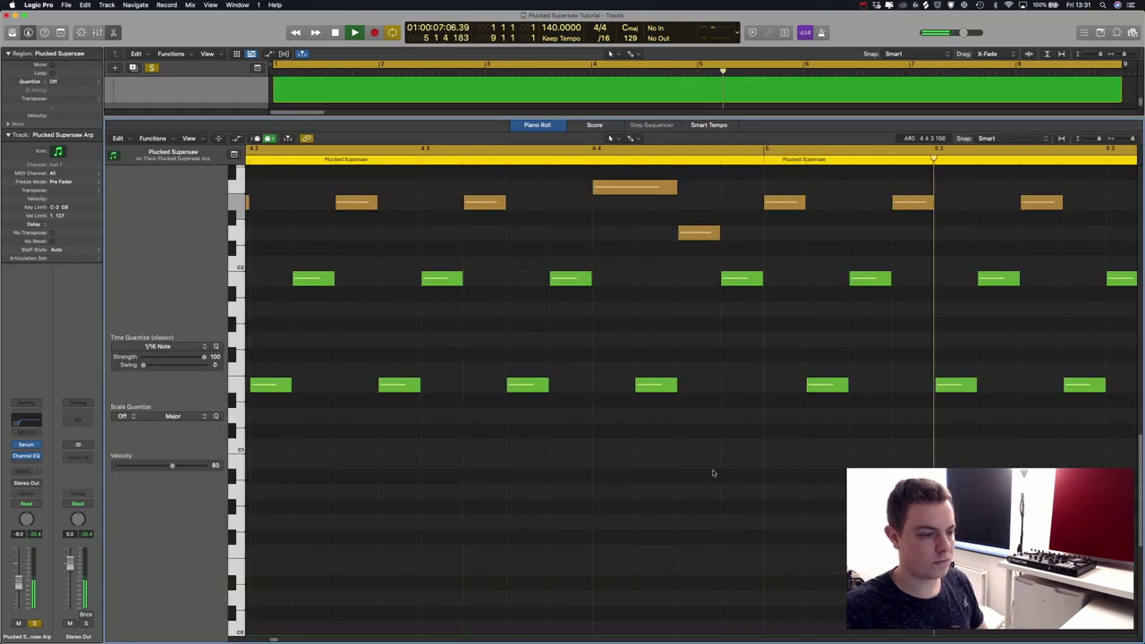
key("e")
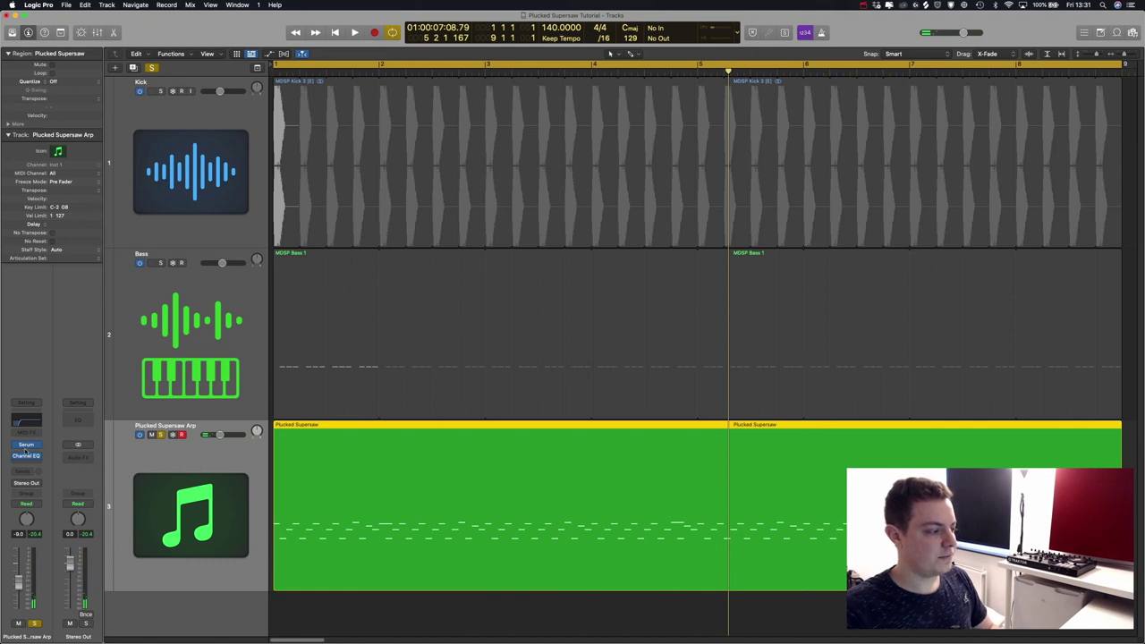
Reopen Serum, enter an exact portamento time, hide the synth and audition the arp's glide
left_click(26, 445)
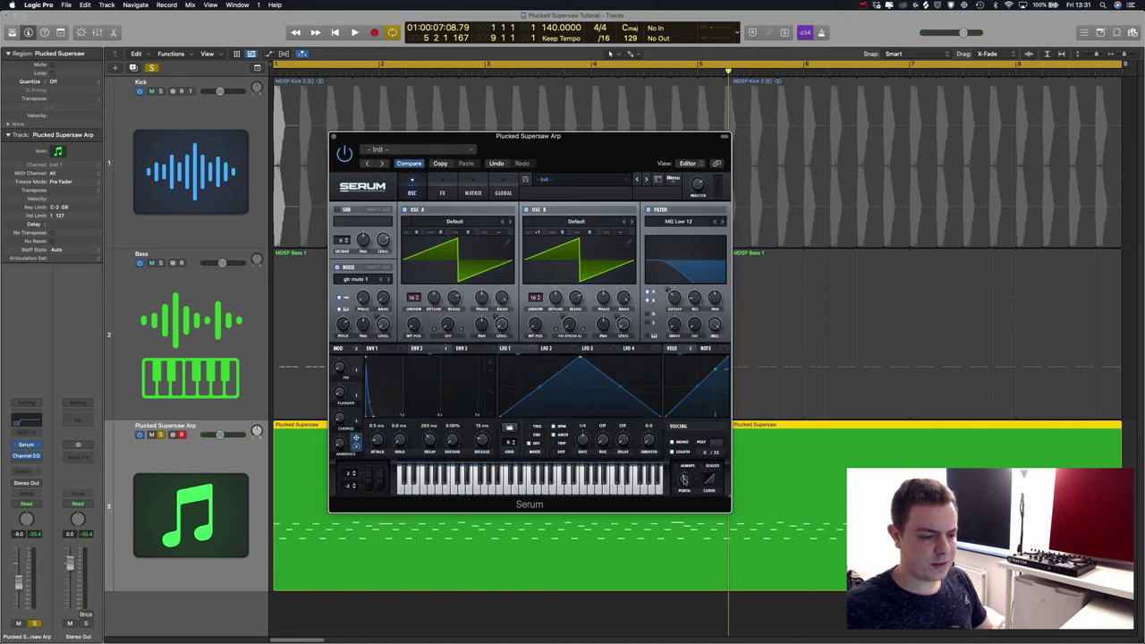
left_click(684, 477)
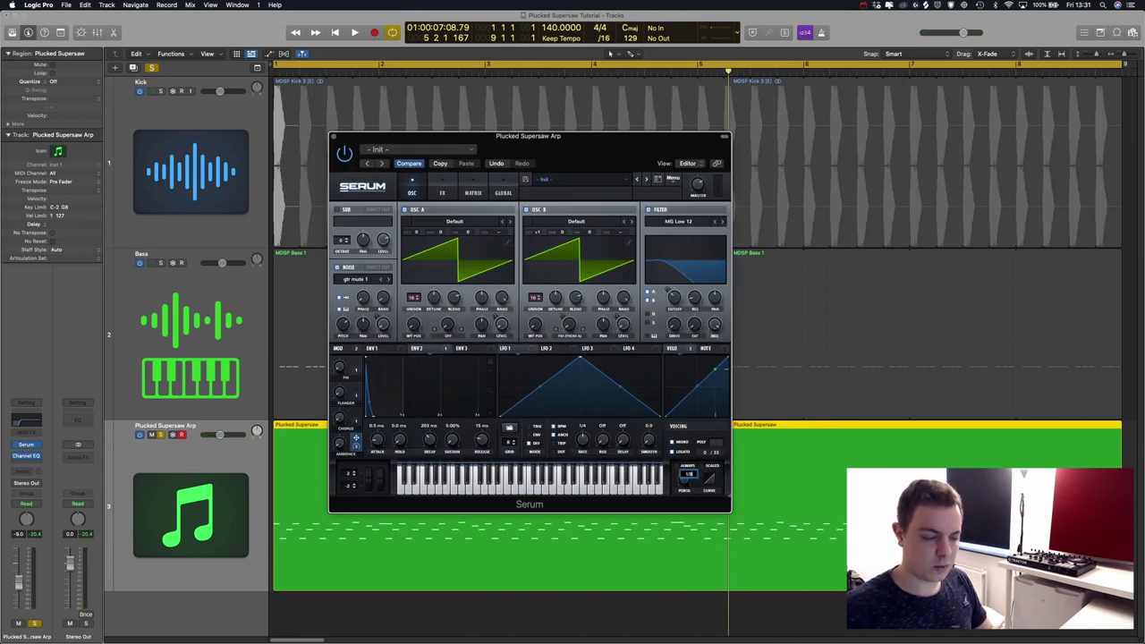
key("super+w")
key("space")
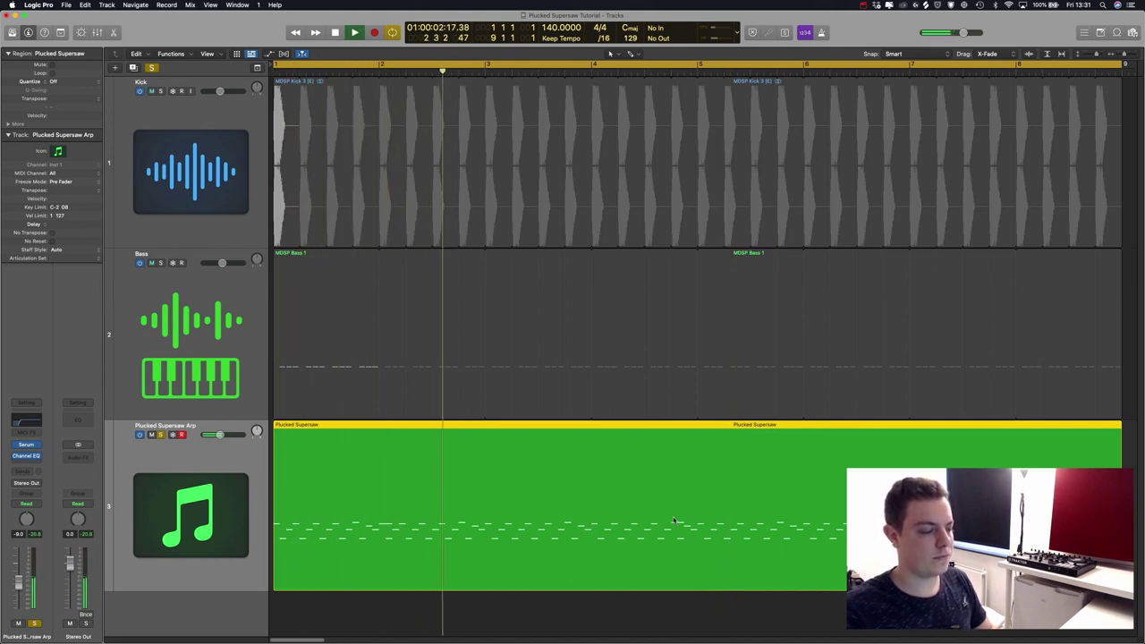
key("space")
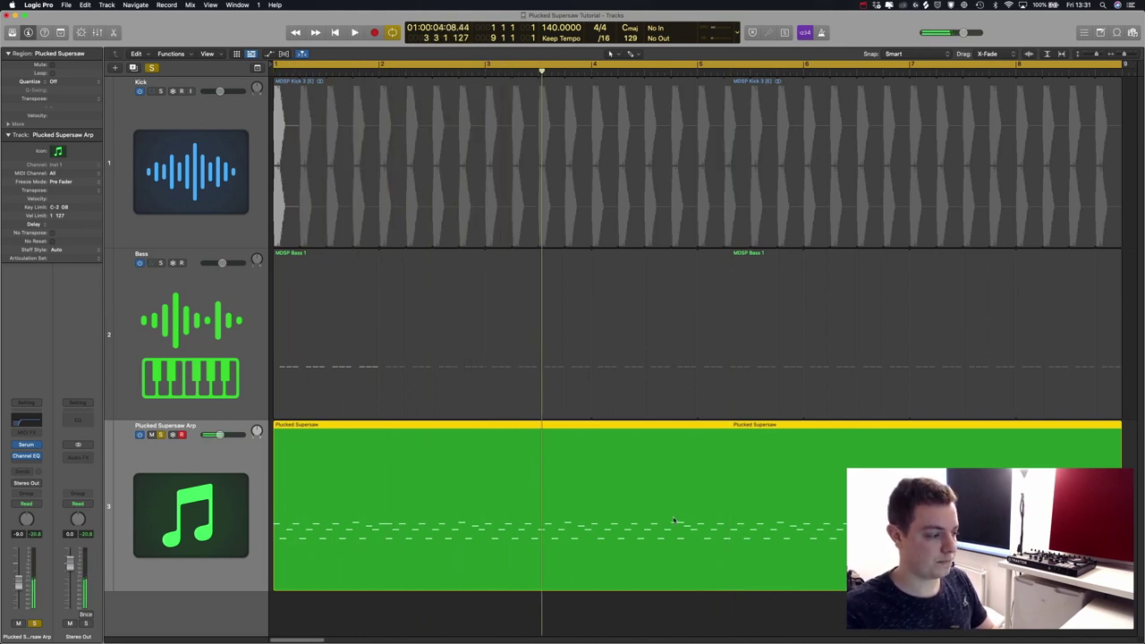
Show the synth again and review its oscillator page and effects chain
key("v")
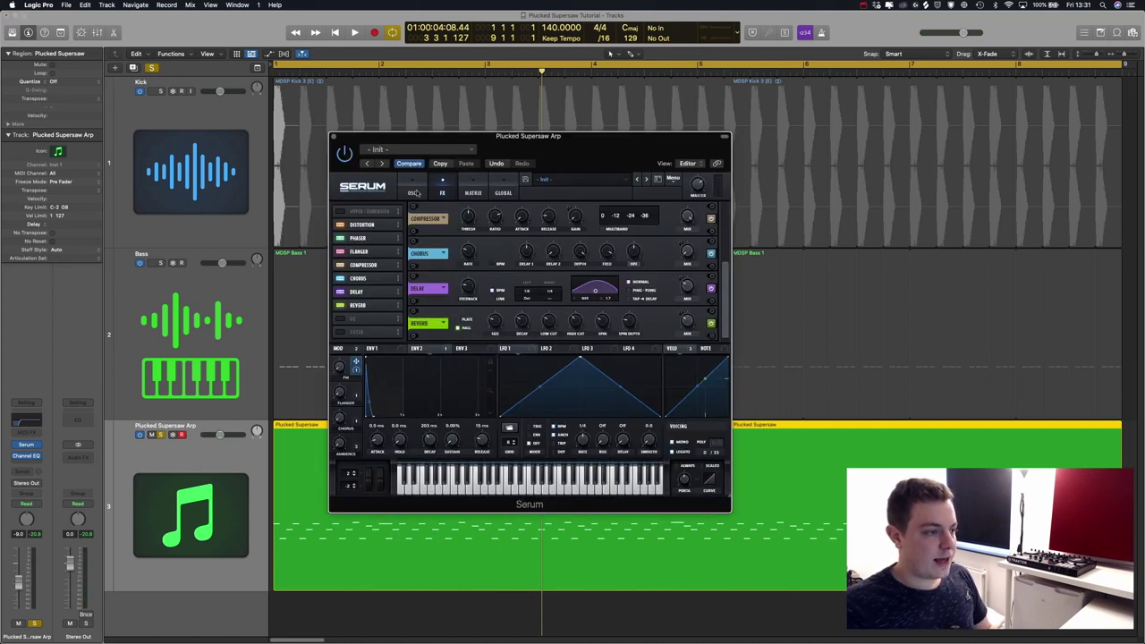
left_click(413, 194)
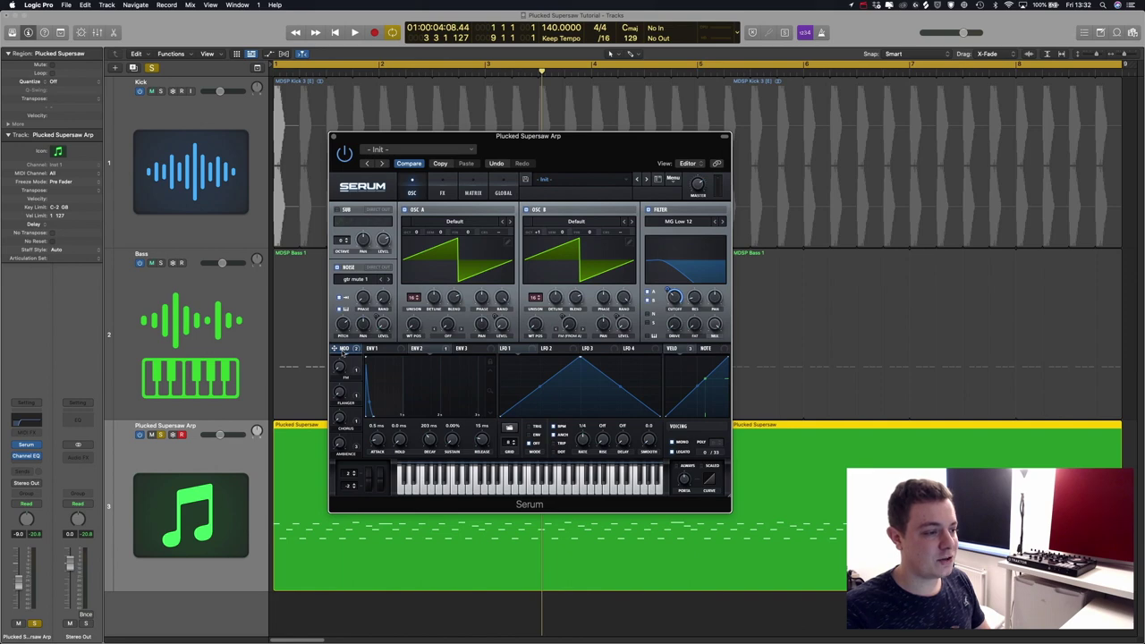
left_click(442, 190)
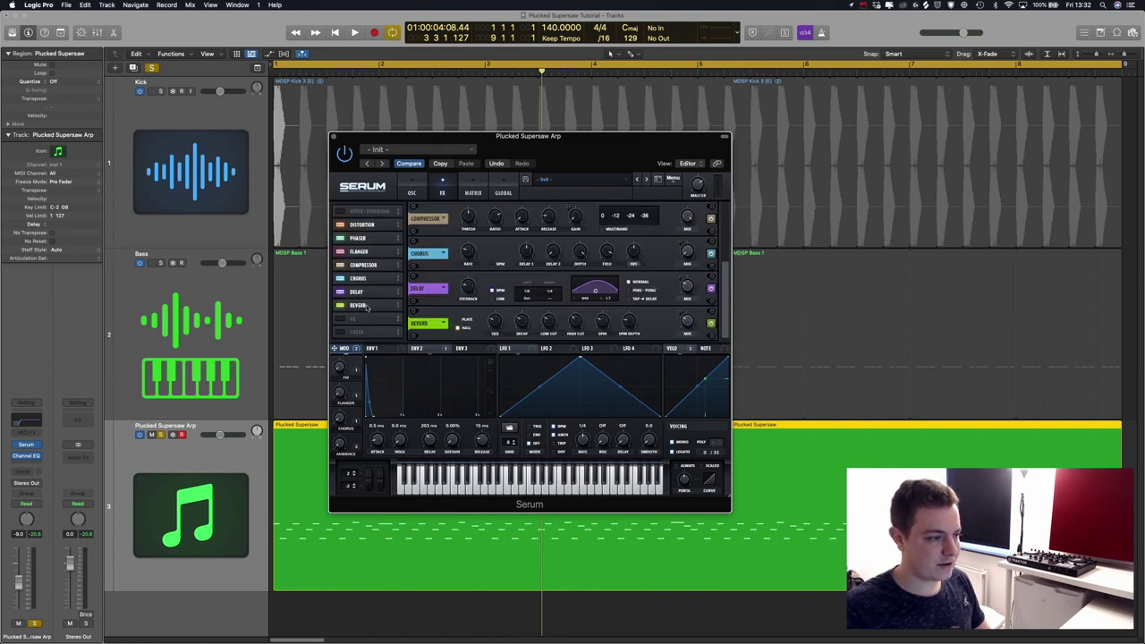
left_click(417, 186)
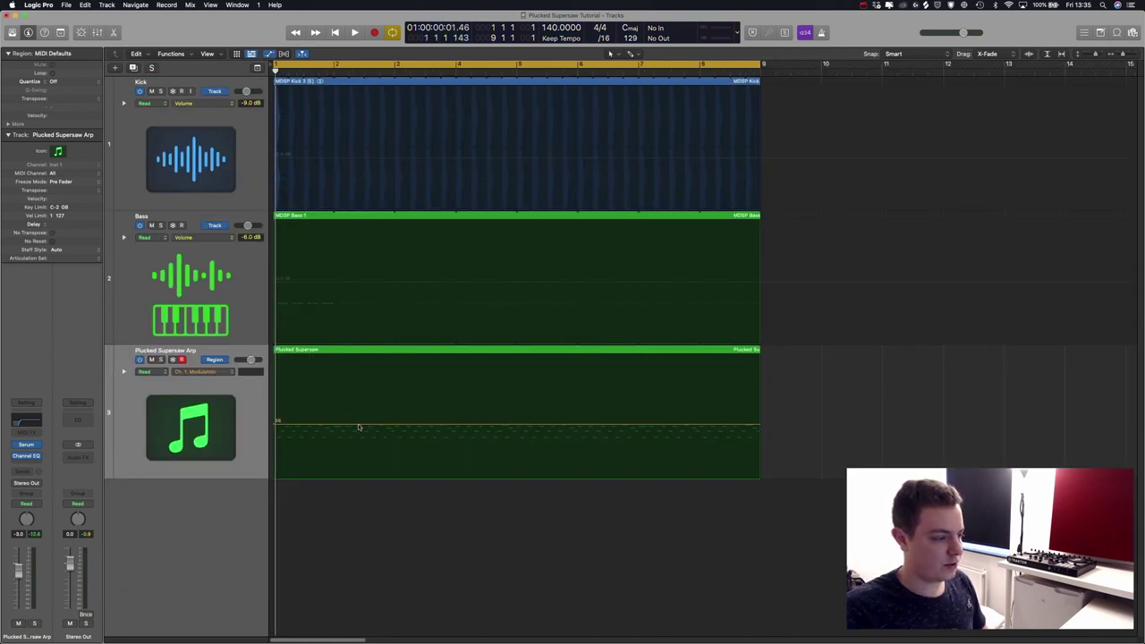
Draw the arp's modulation rising from 0 to 127, with points about 48 at bar 4, 79 at bar 5 and 50 midway through bar 5
left_click_drag(360, 426, 360, 494)
left_click_drag(682, 477, 789, 336)
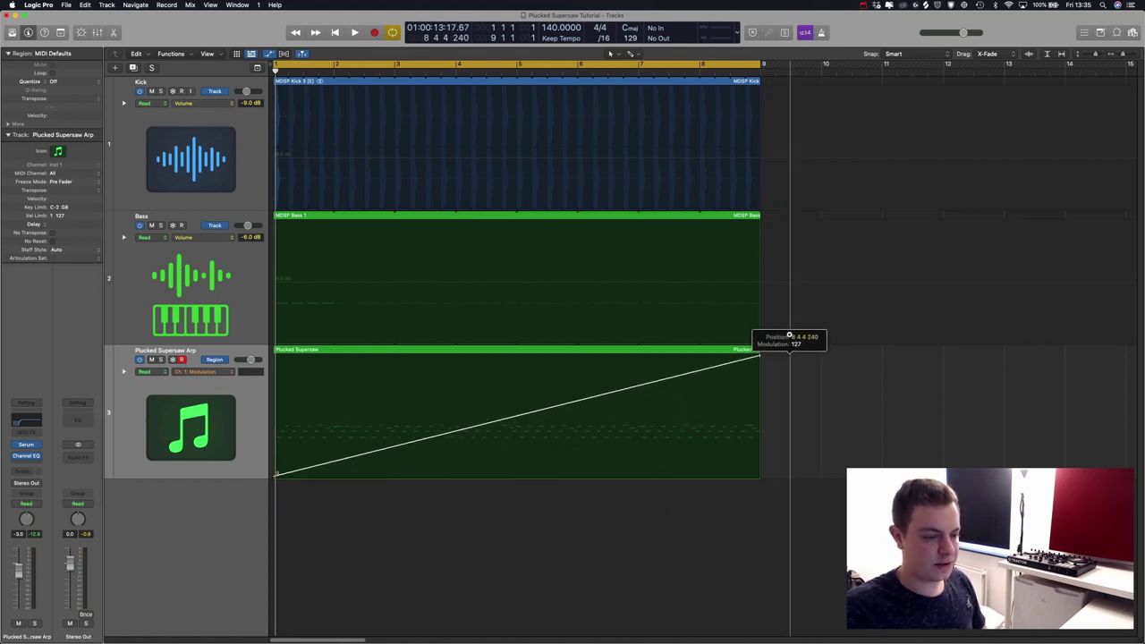
left_click(514, 418)
left_click_drag(514, 418, 456, 431)
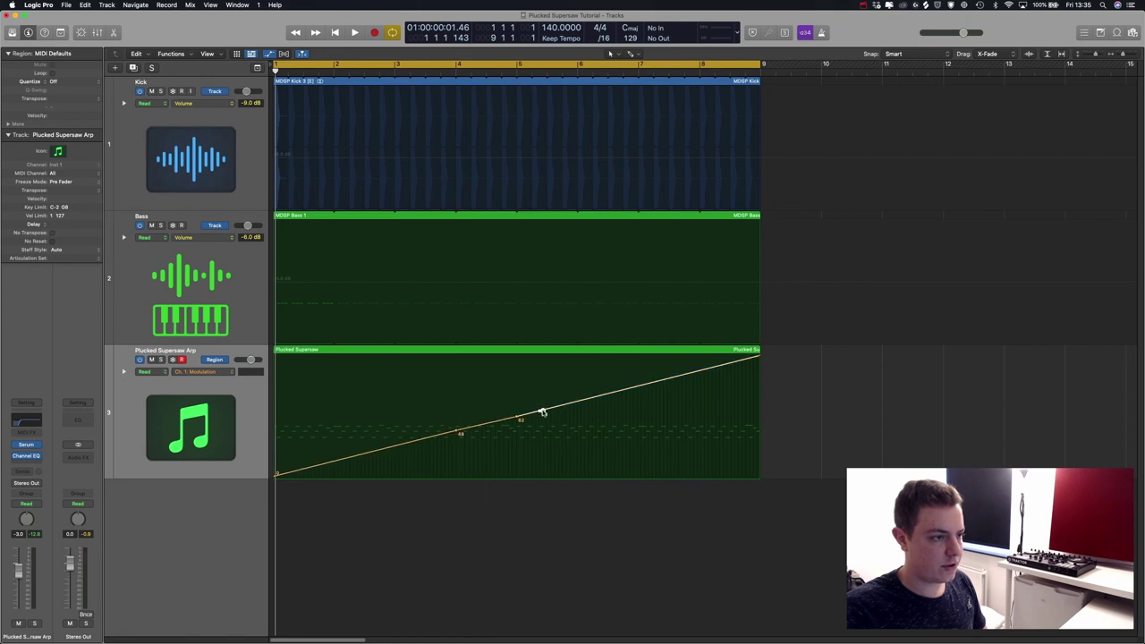
left_click_drag(544, 411, 519, 398)
key("super+z")
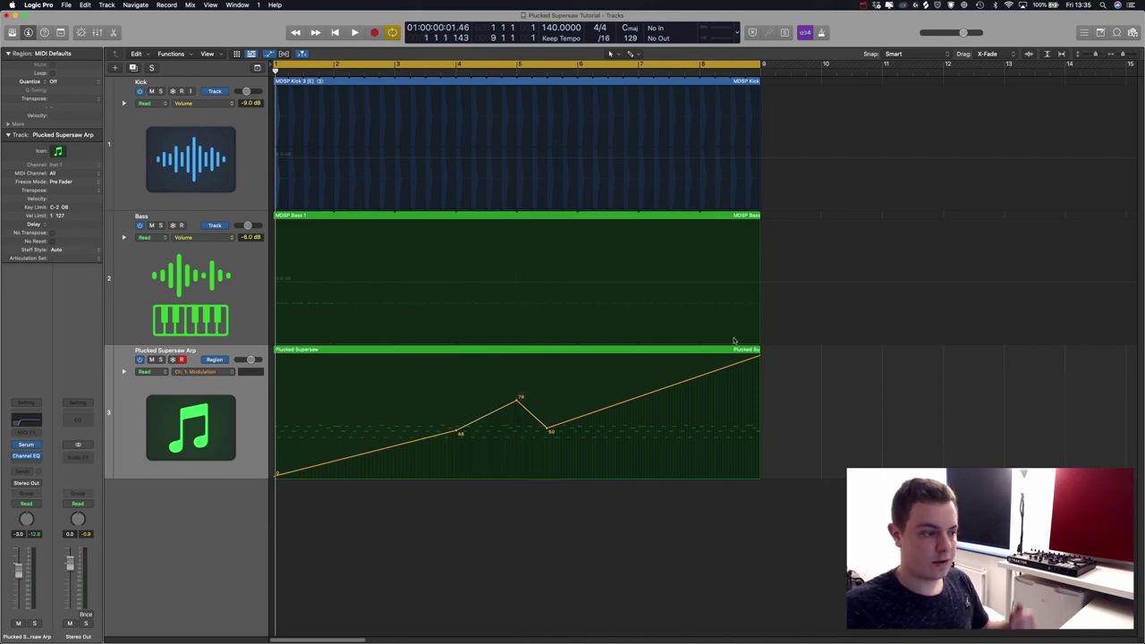
Audition the full loop with the modulation automation and move the dip after the bar 5 peak earlier, to beat 2
key("space")
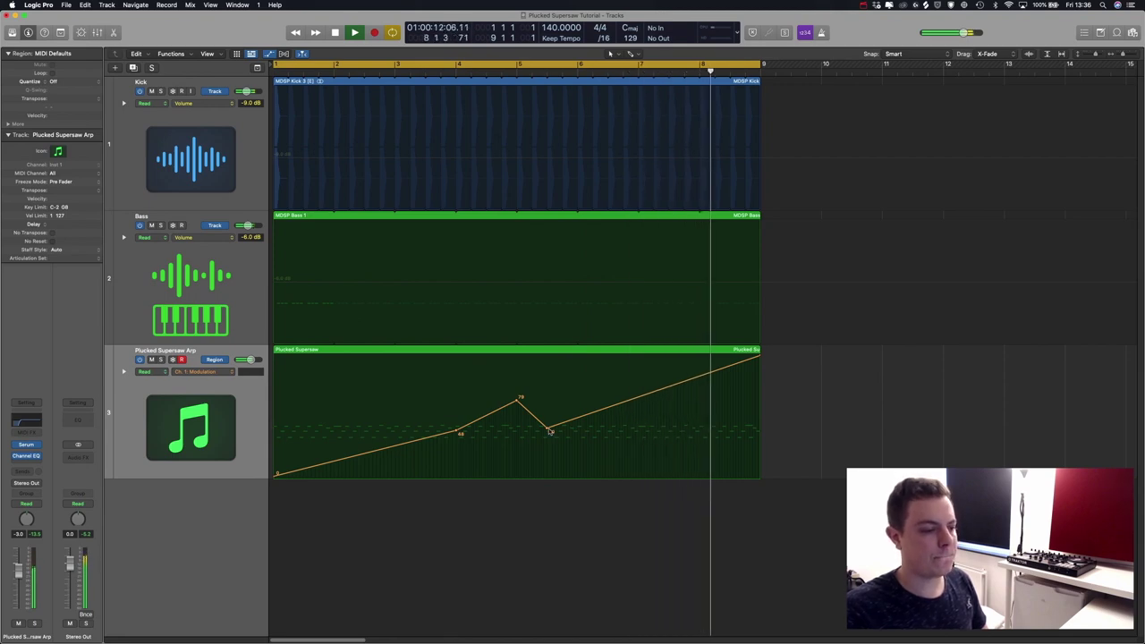
key("space")
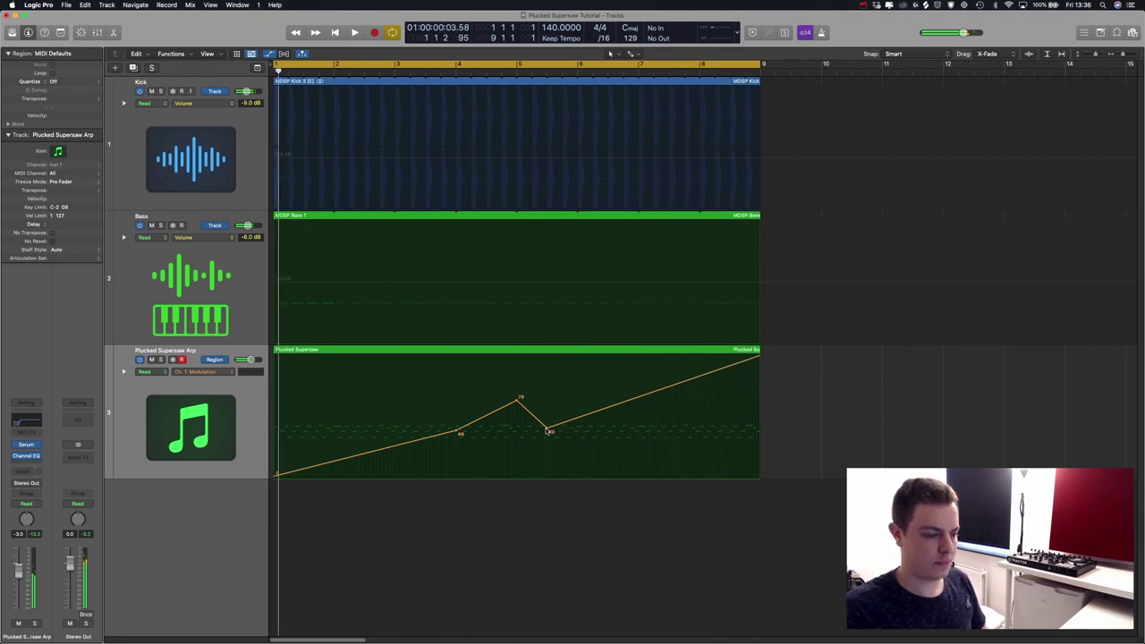
left_click_drag(549, 431, 534, 432)
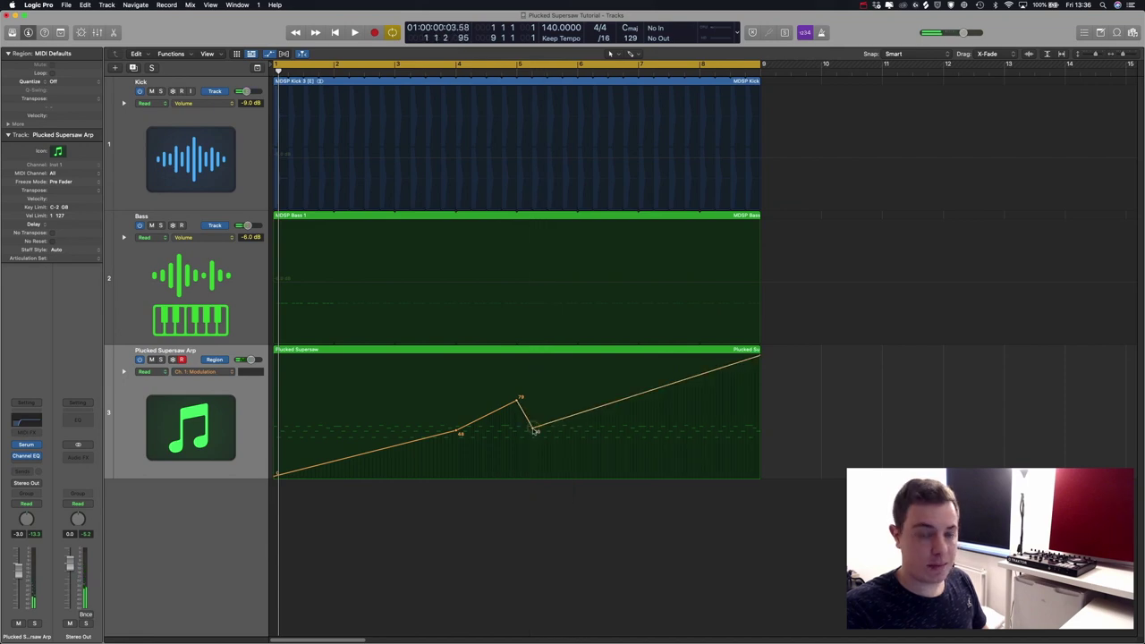
Show Serum's Macro 1 automation on the arp track and draw a rise from 0% at bar 8 to the maximum at the region's end
left_click(205, 371)
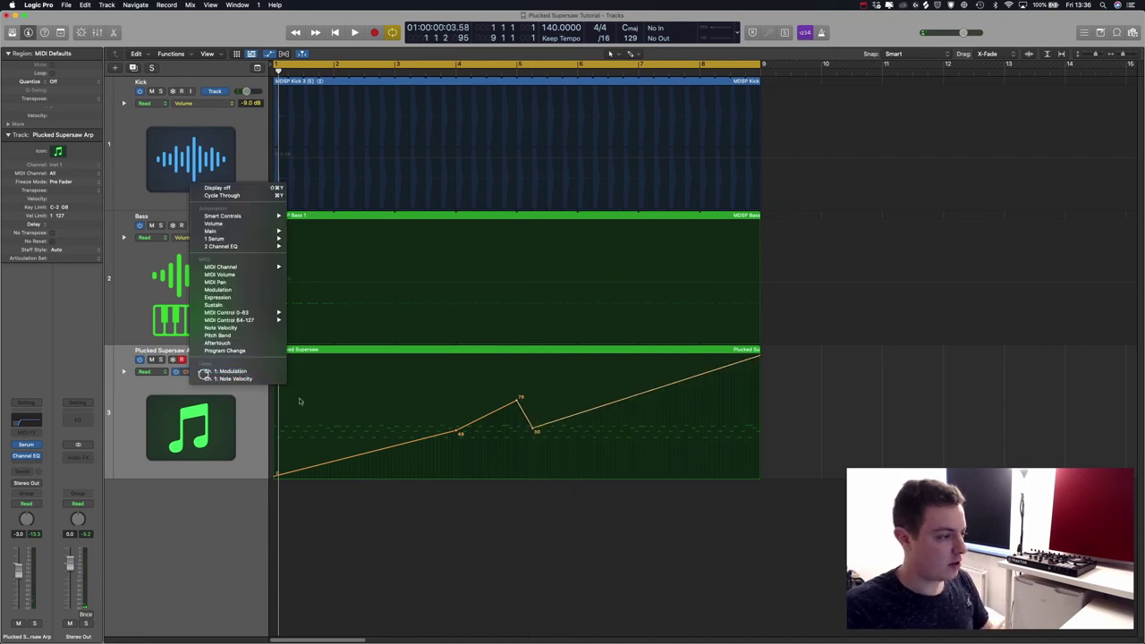
mouse_move(266, 239)
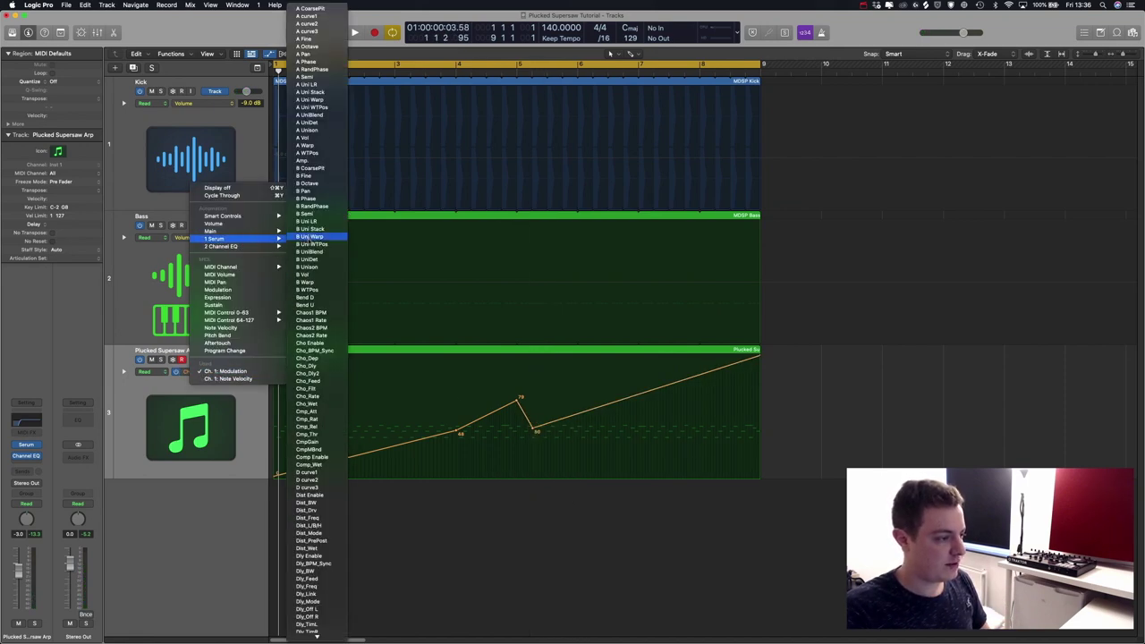
scroll(307, 291, "down", 10)
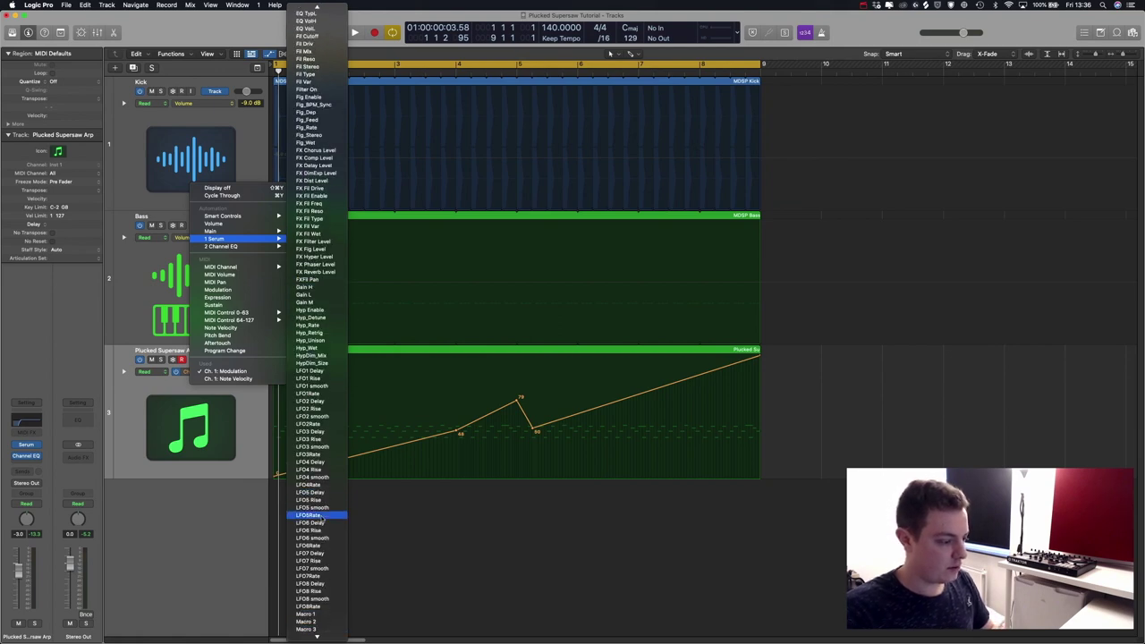
left_click(307, 614)
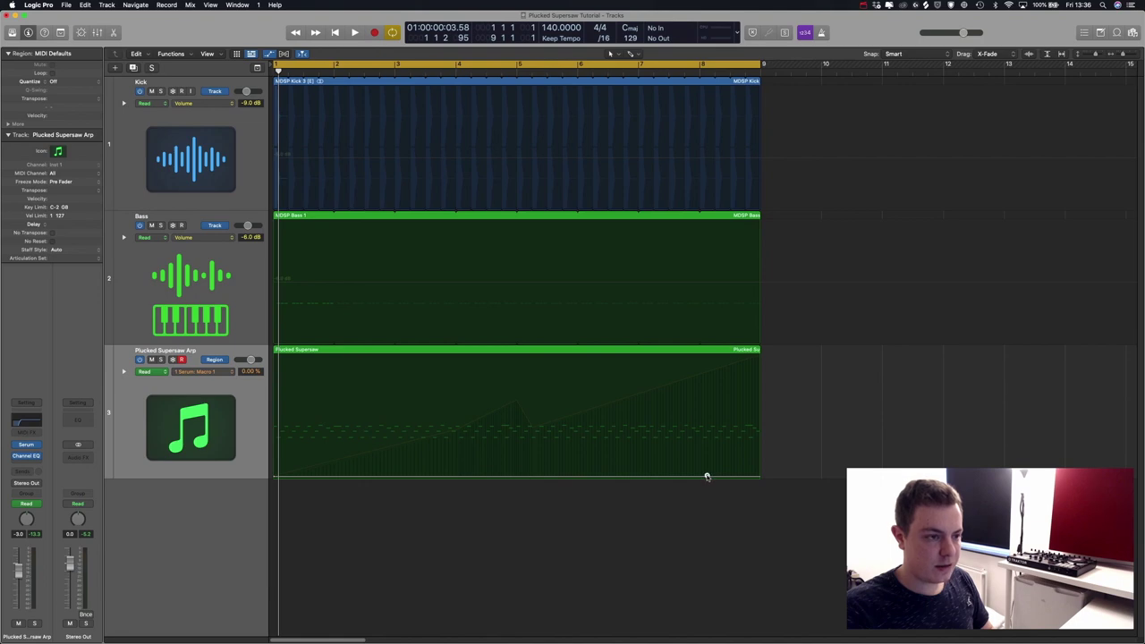
left_click_drag(705, 475, 812, 326)
Show Serum's Macro 2 automation and draw a rise from 0% at bar 4 to 100% at bar 5, dropping straight back to 0%
left_click(210, 371)
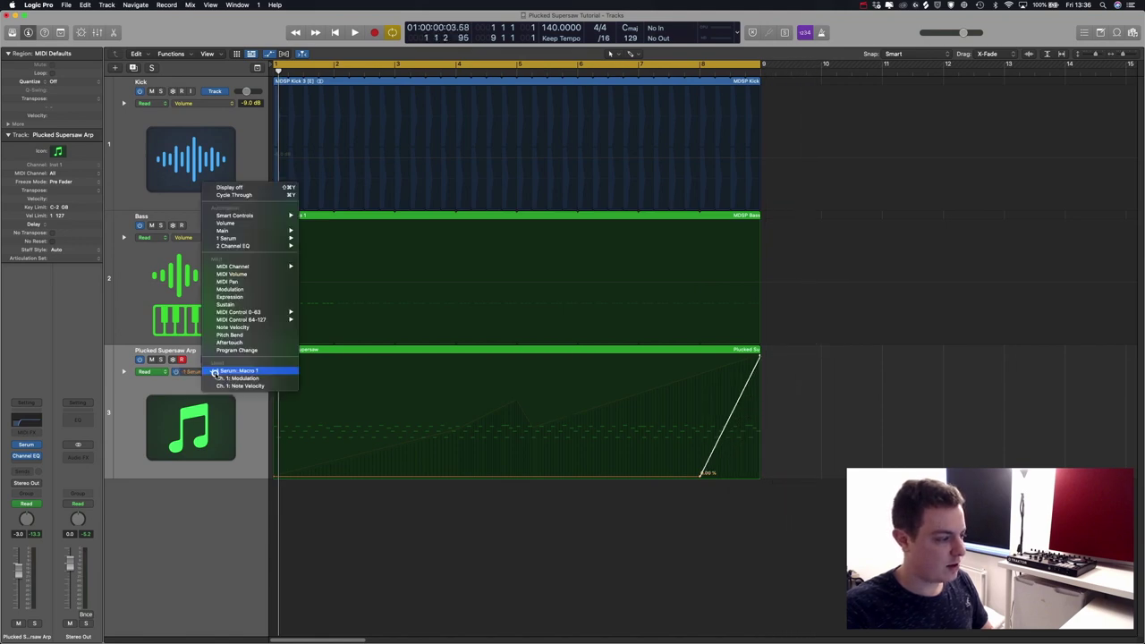
mouse_move(264, 239)
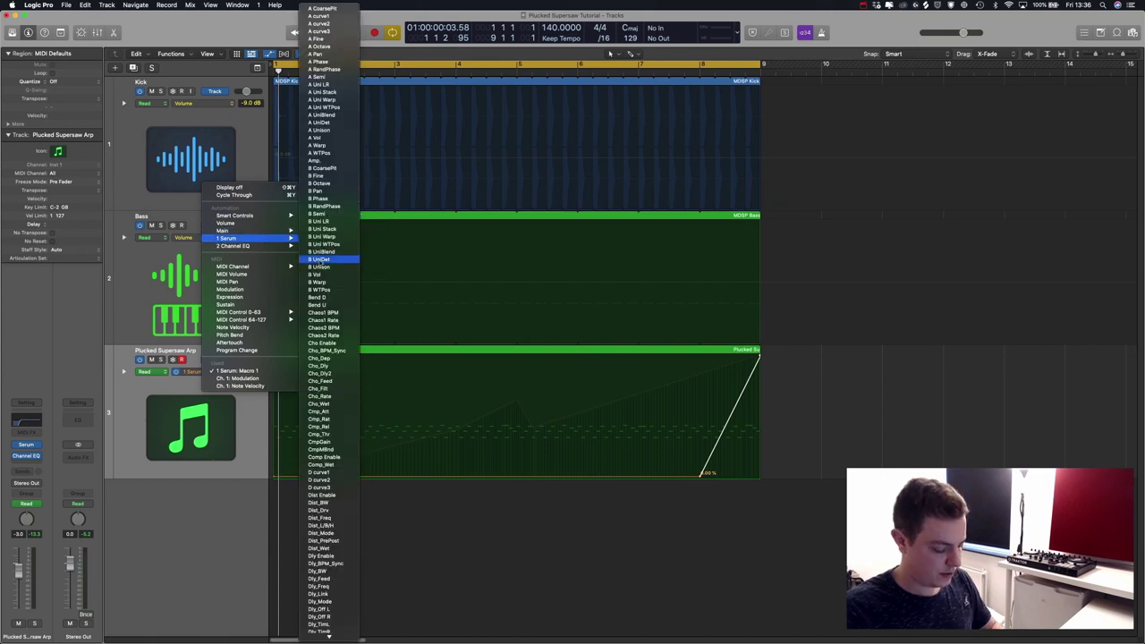
scroll(327, 626, "down", 15)
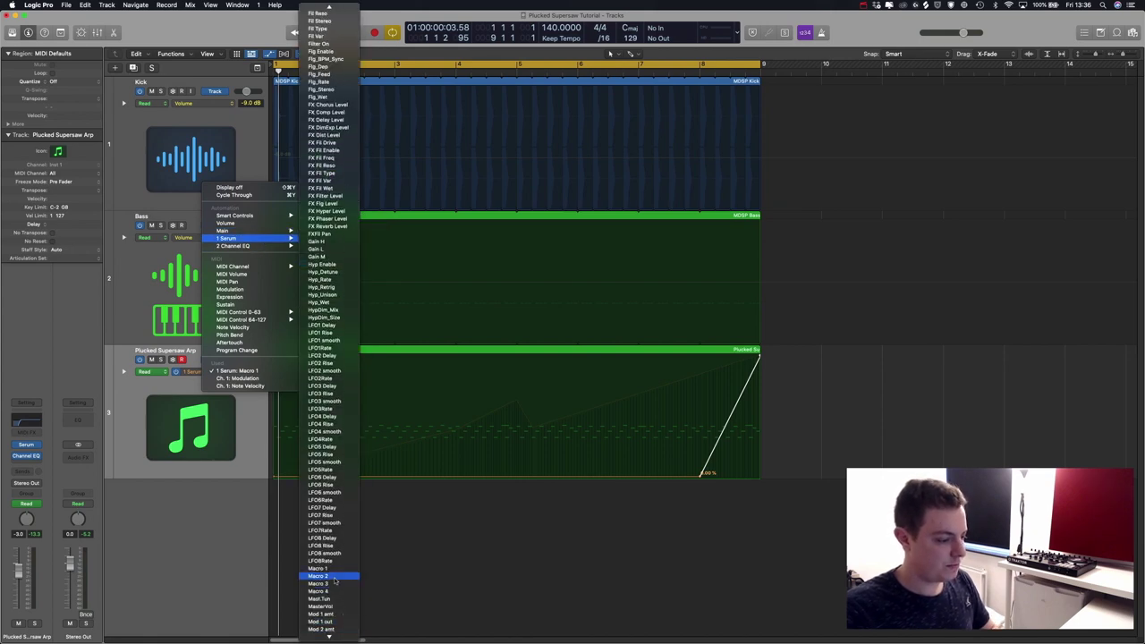
left_click(330, 576)
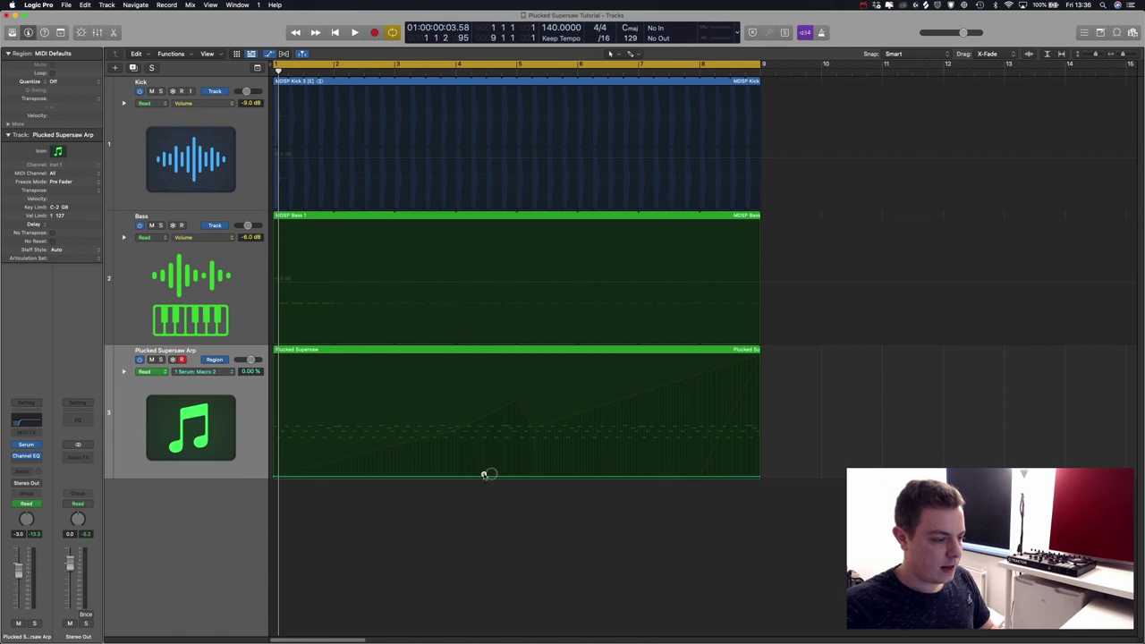
left_click_drag(483, 477, 516, 357)
key("cmd+z")
left_click(518, 477)
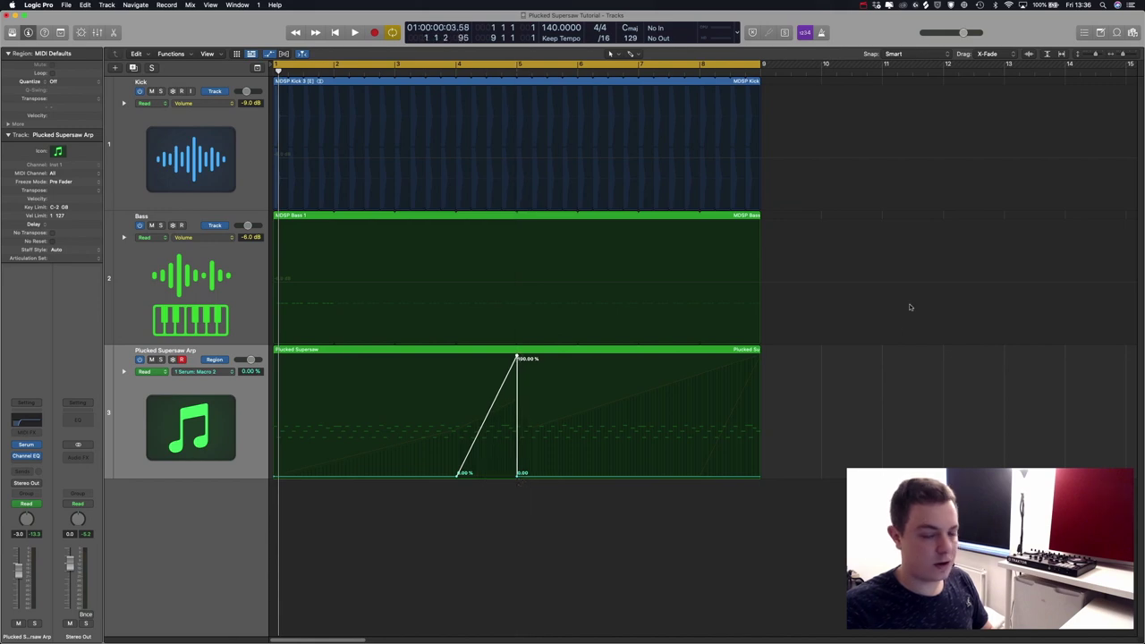
Audition the full loop with the modulation, Macro 1 and Macro 2 automation on the arp track
key("space")
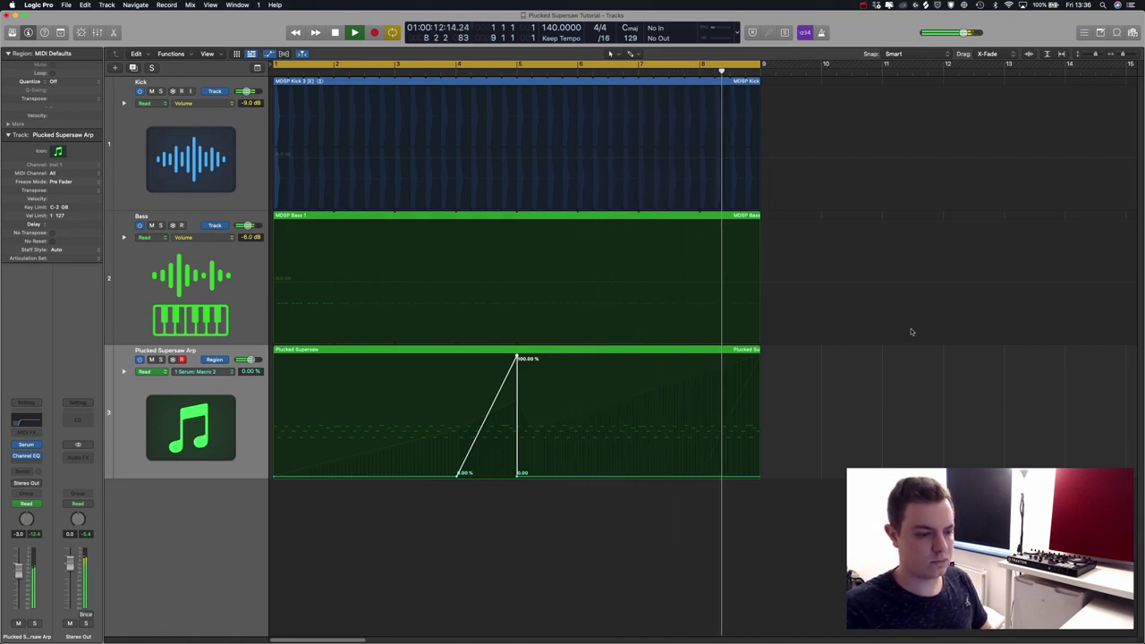
key("space")
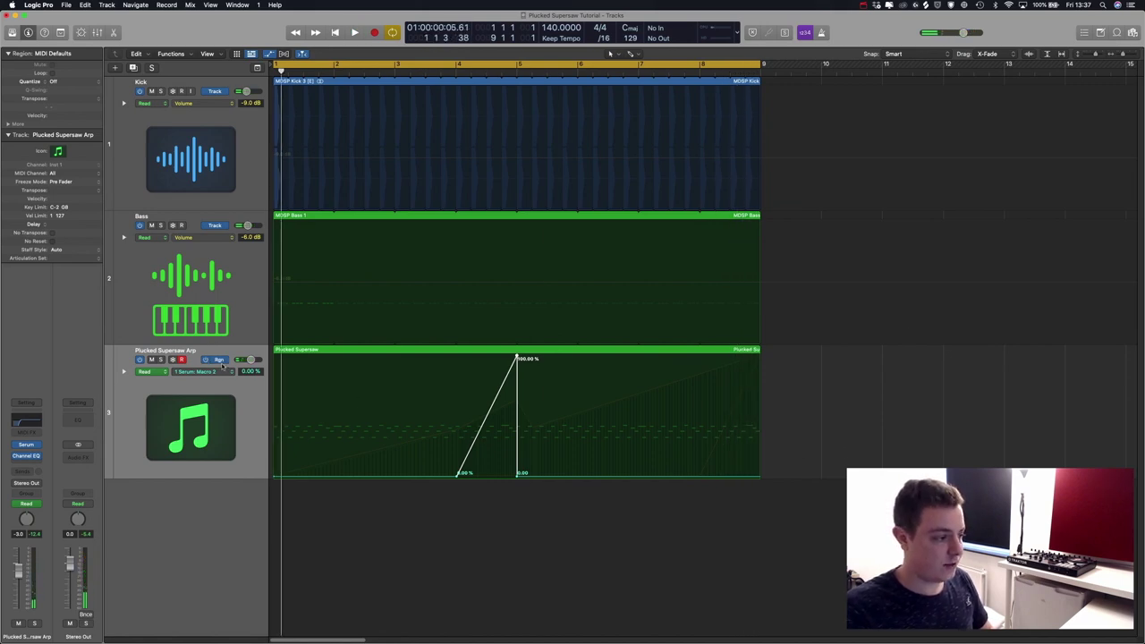
left_click(223, 365)
left_click(253, 387)
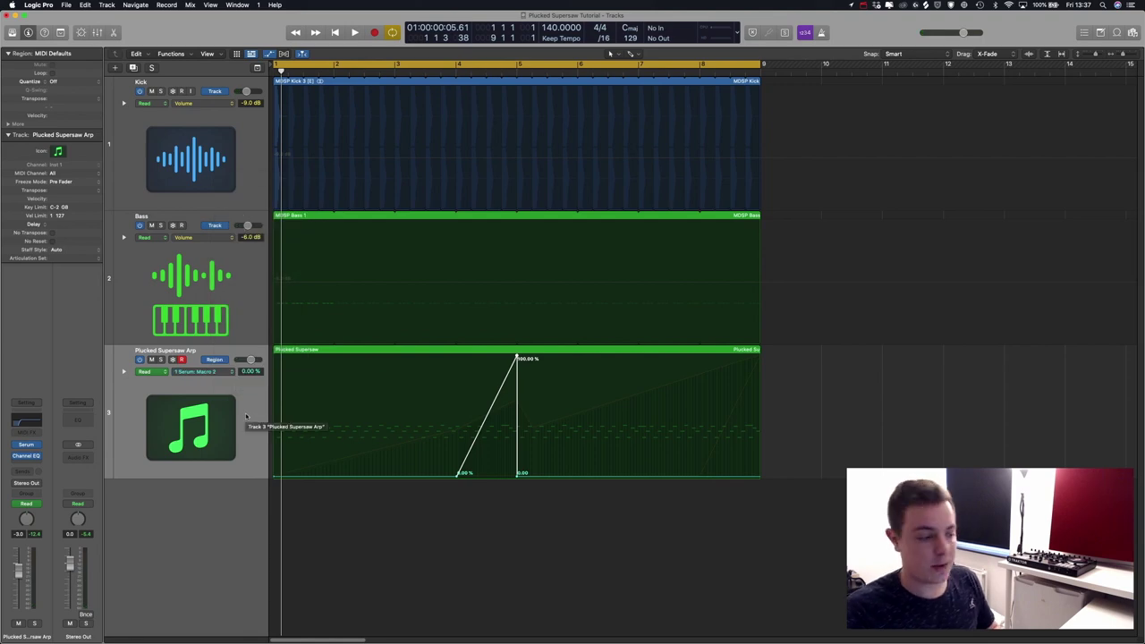
Hide the automation on all tracks and enlarge the track heights, keeping the full loop in view
key("a")
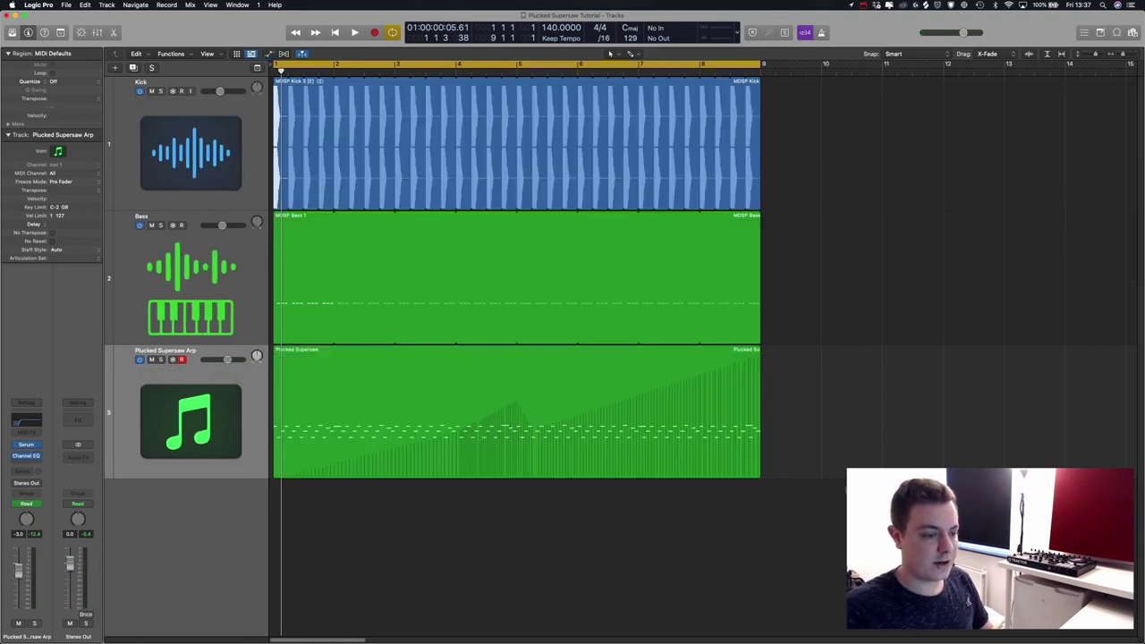
key("z")
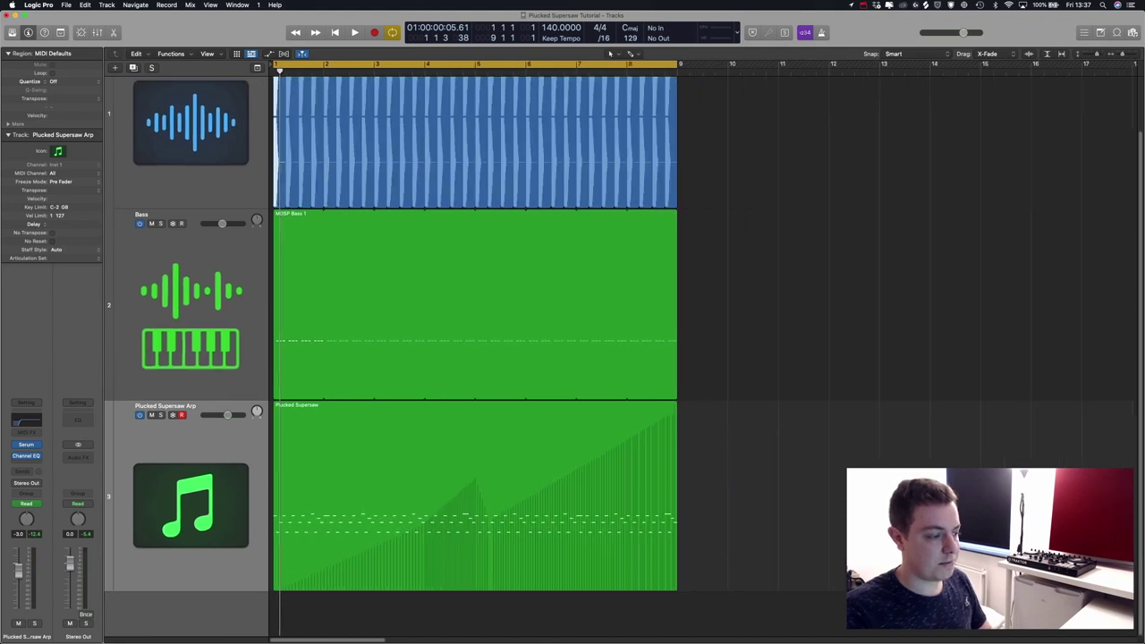
key("super+Right")
key("super+Left")
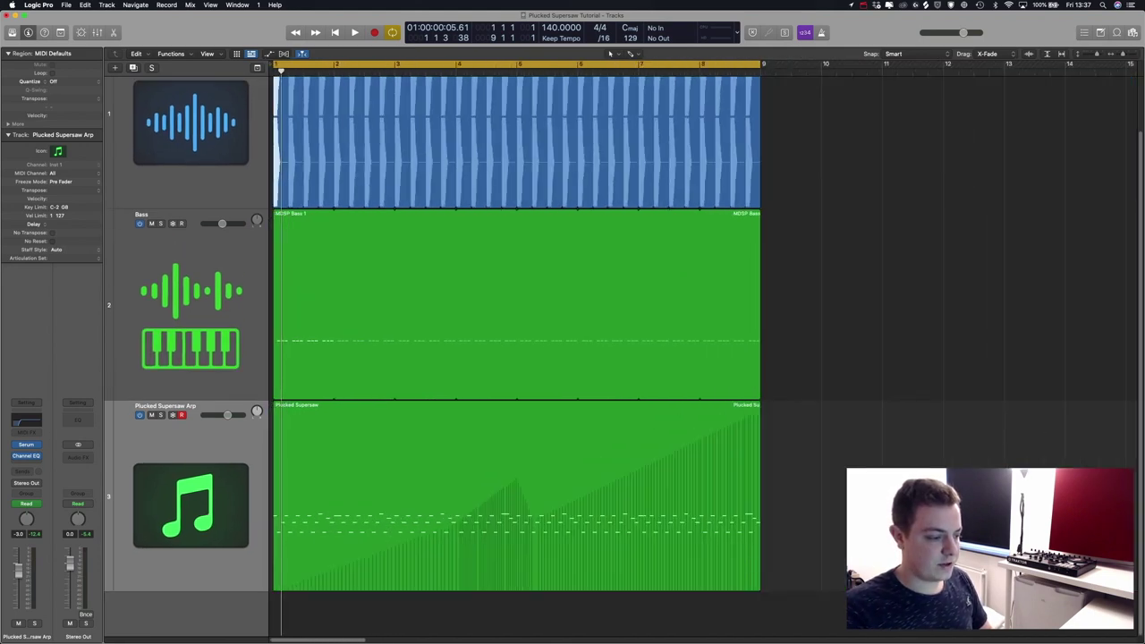